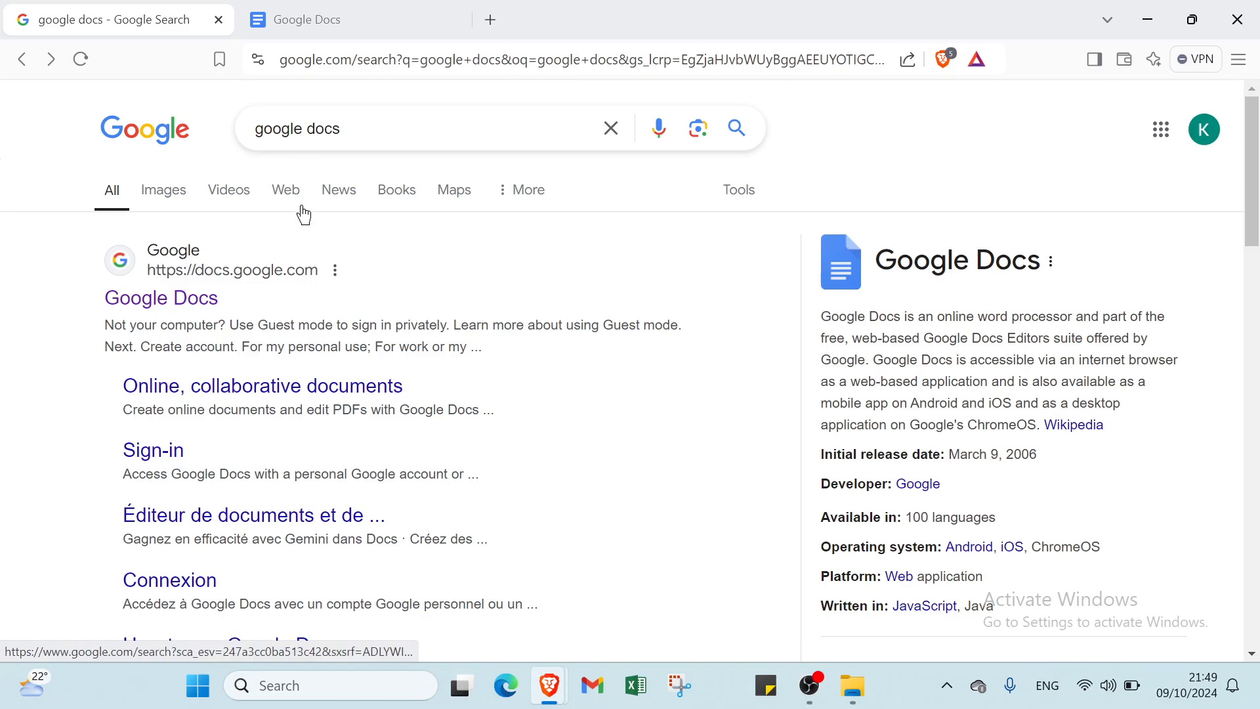
left_click(316, 29)
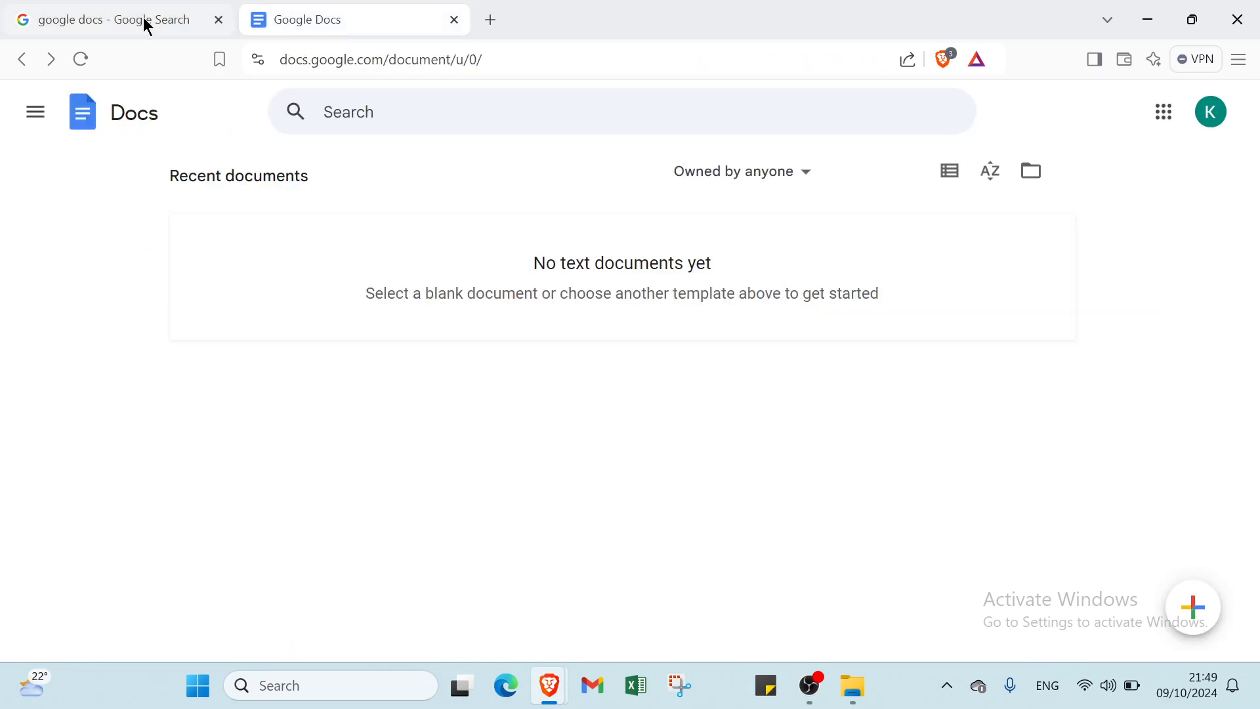
left_click(134, 21)
left_click(316, 9)
left_click(77, 11)
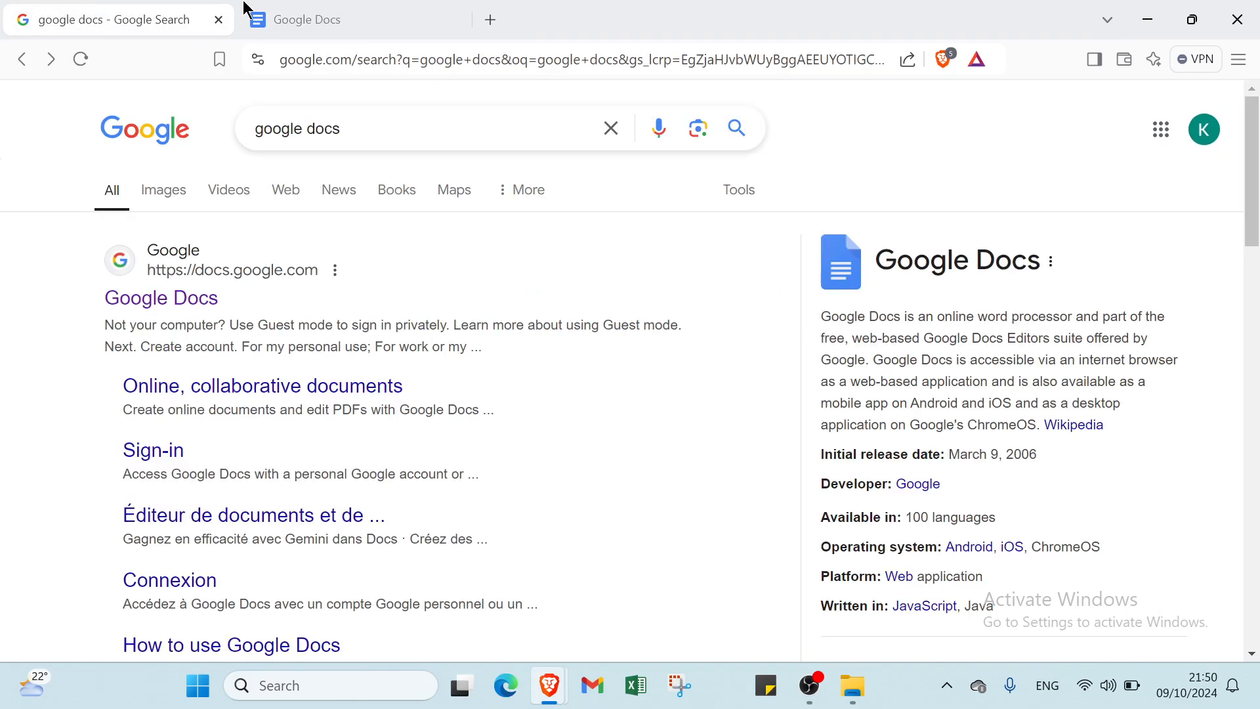
left_click(295, 18)
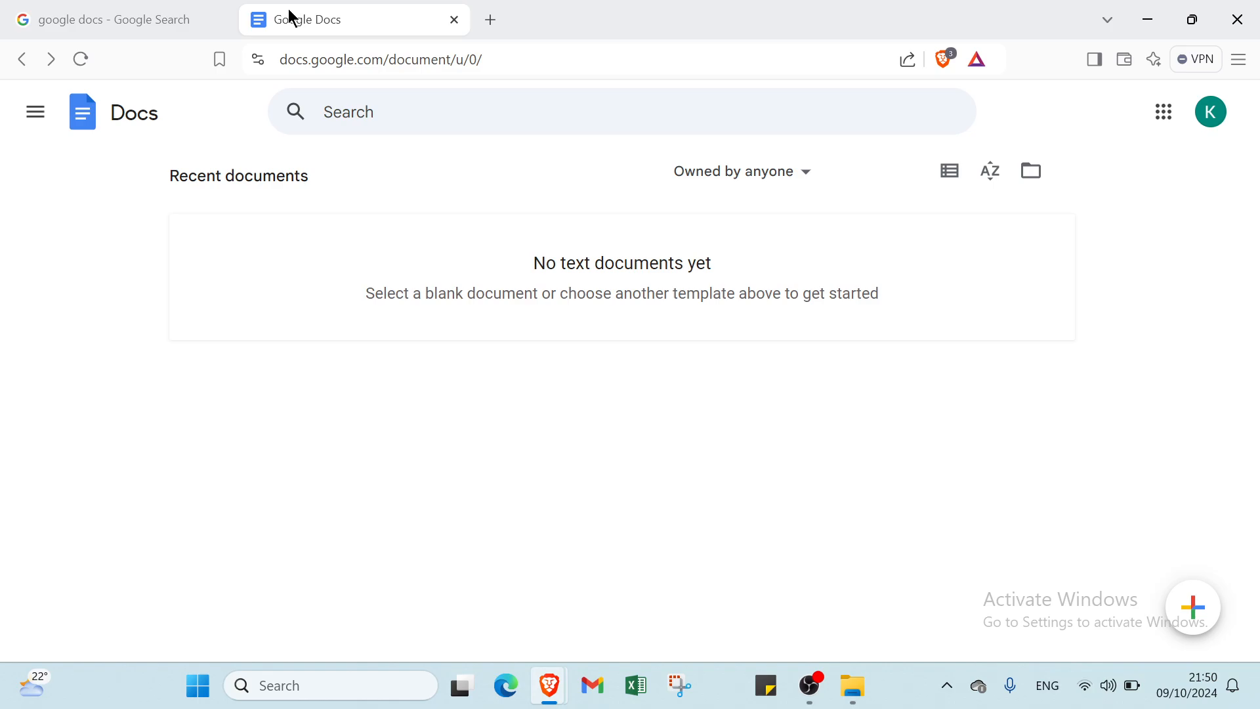
left_click(143, 17)
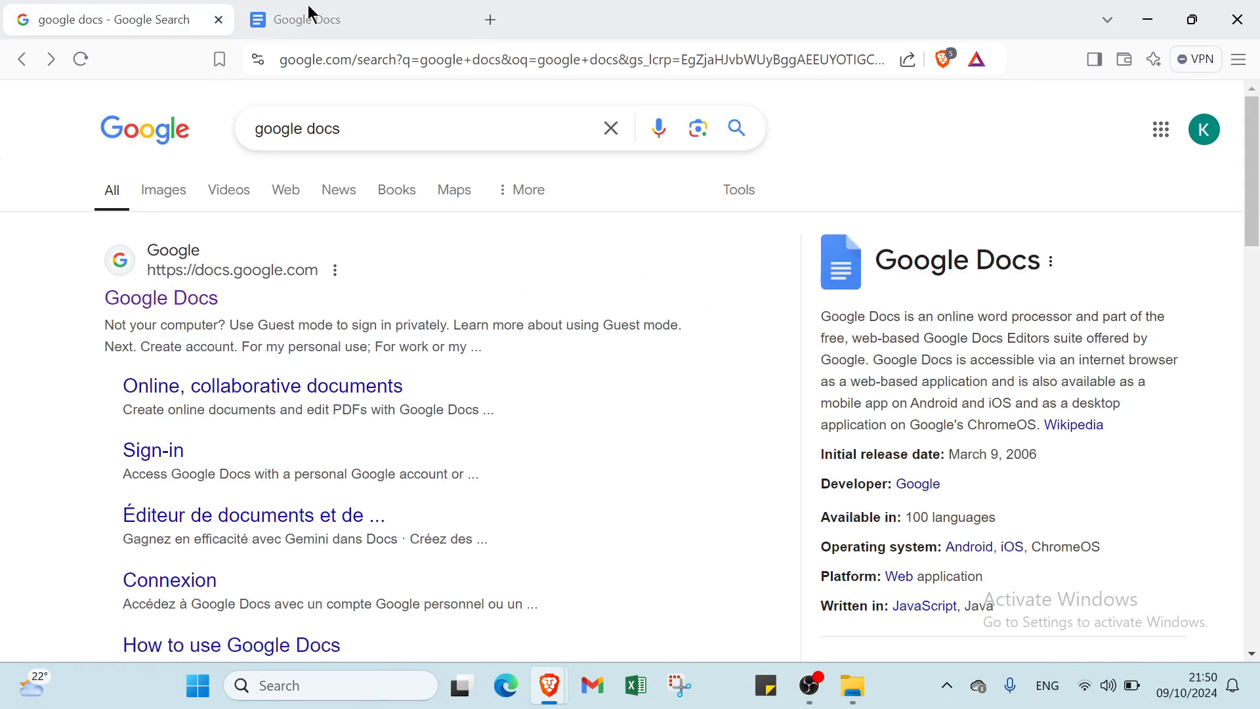
left_click(305, 26)
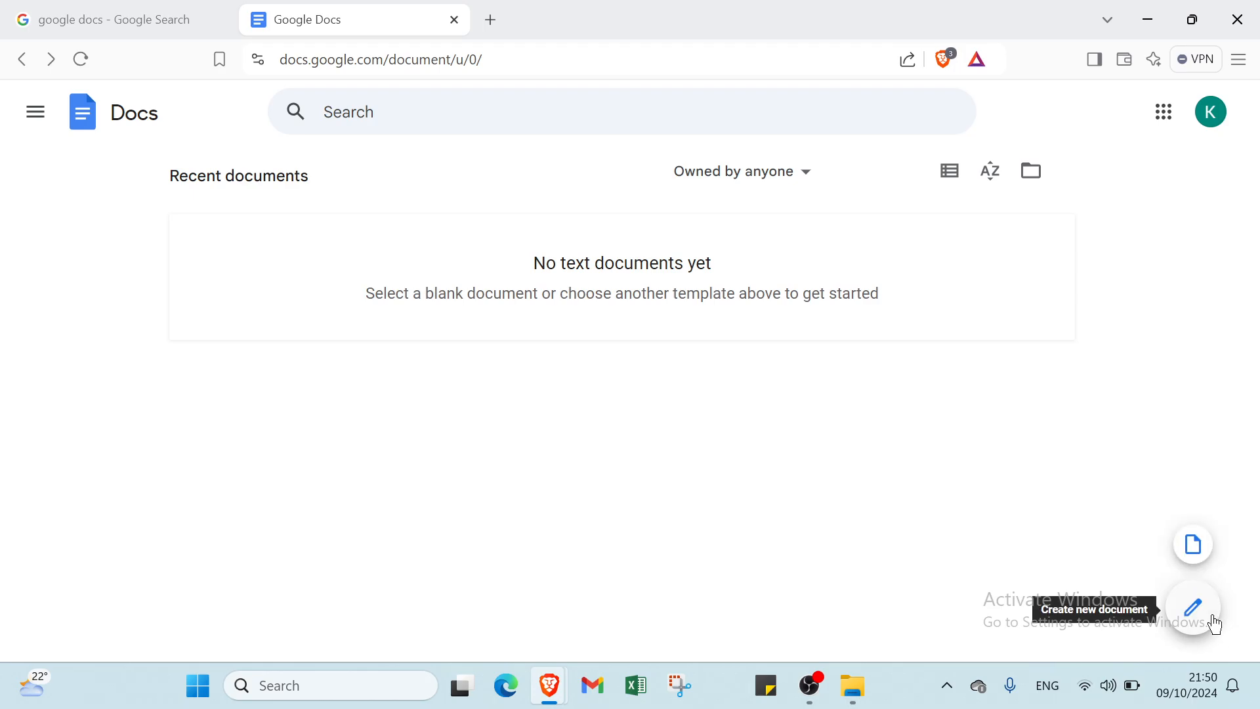
left_click(76, 21)
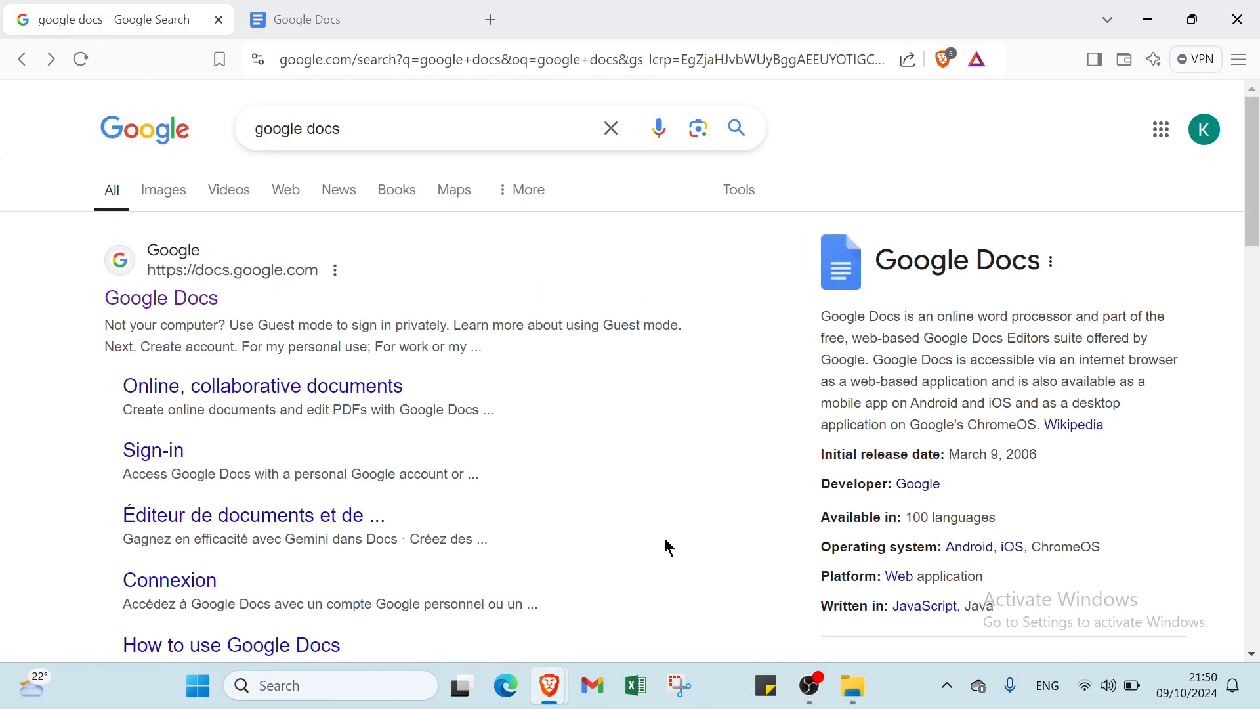
mouse_move(555, 697)
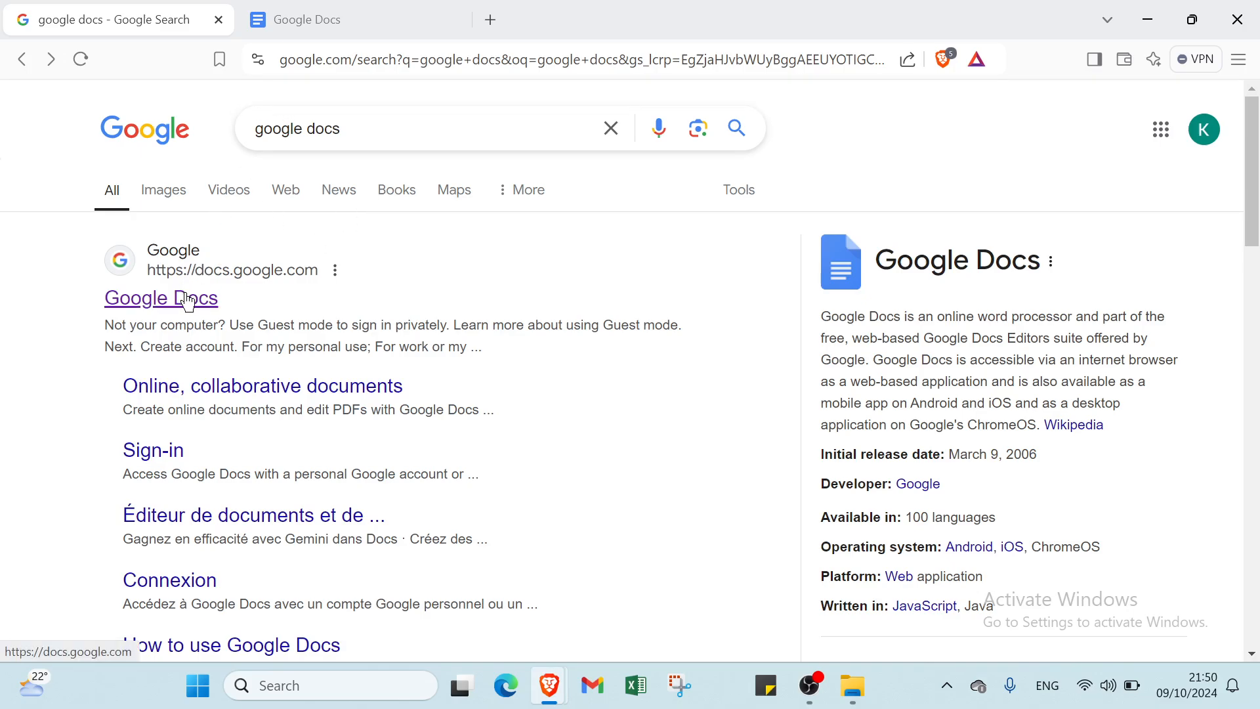
- Switch to the open Google Docs page and create a new blank document
left_click(318, 34)
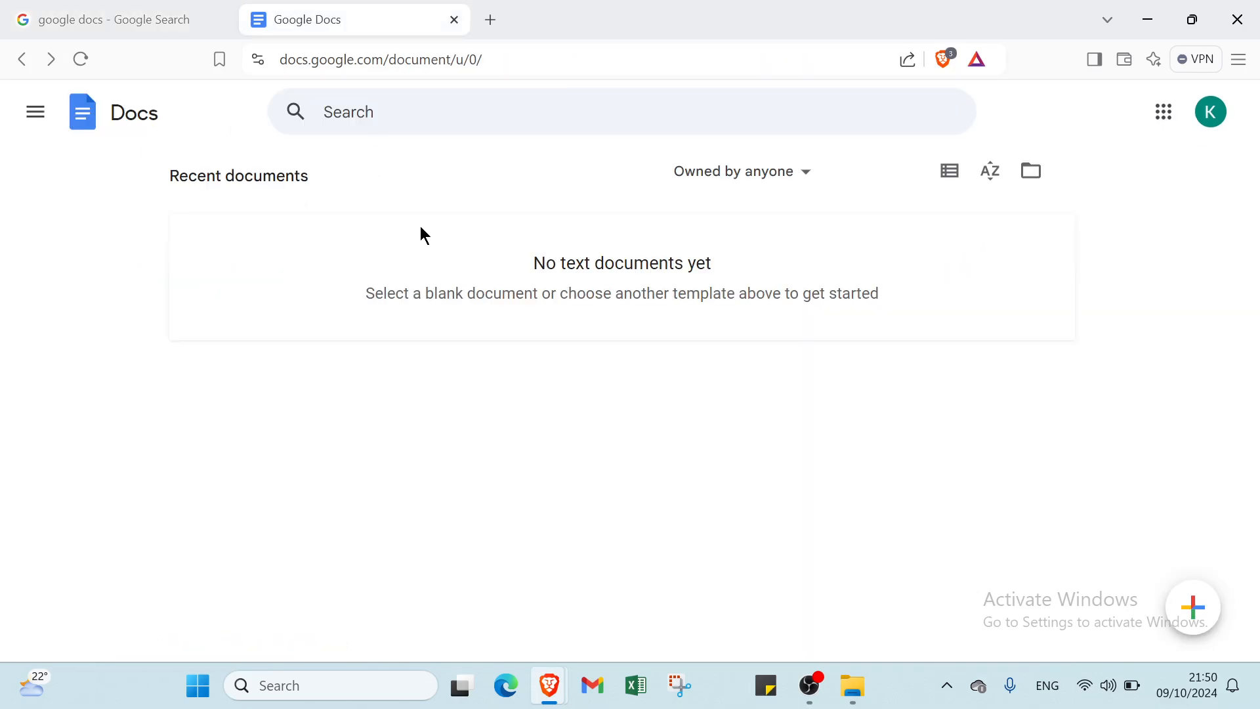
left_click(1172, 615)
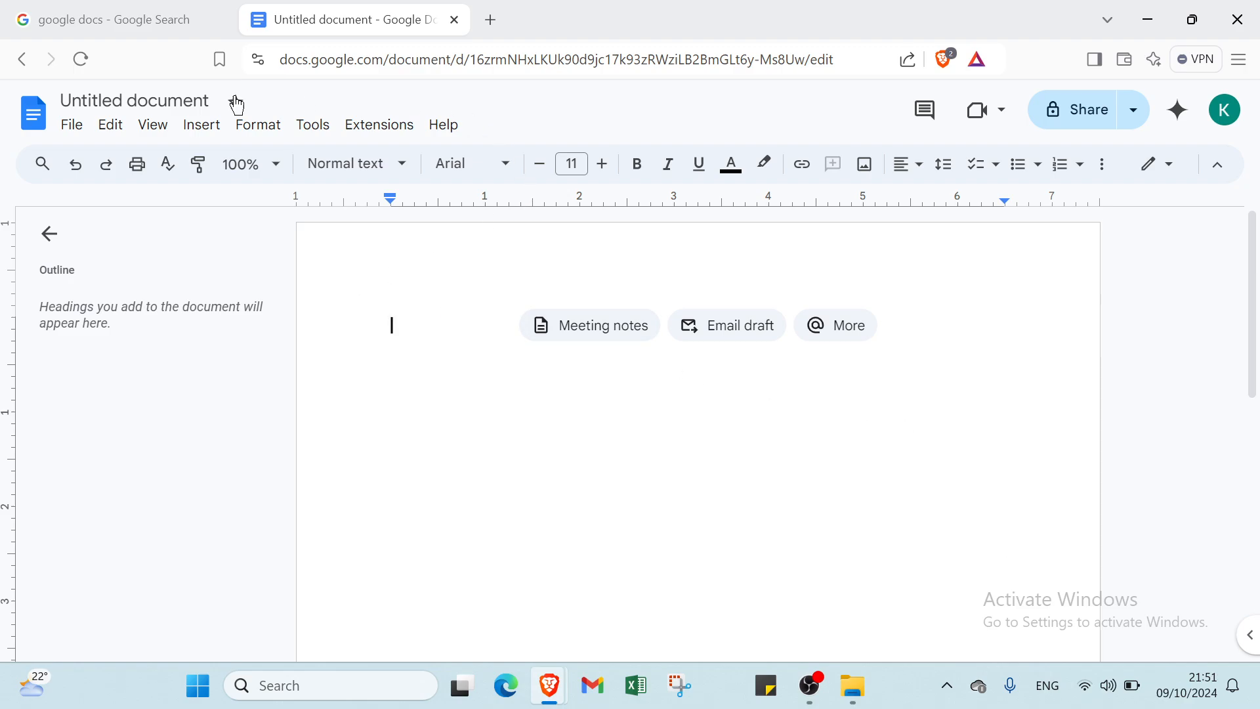
- Rename the untitled document as test and star it
left_click(143, 100)
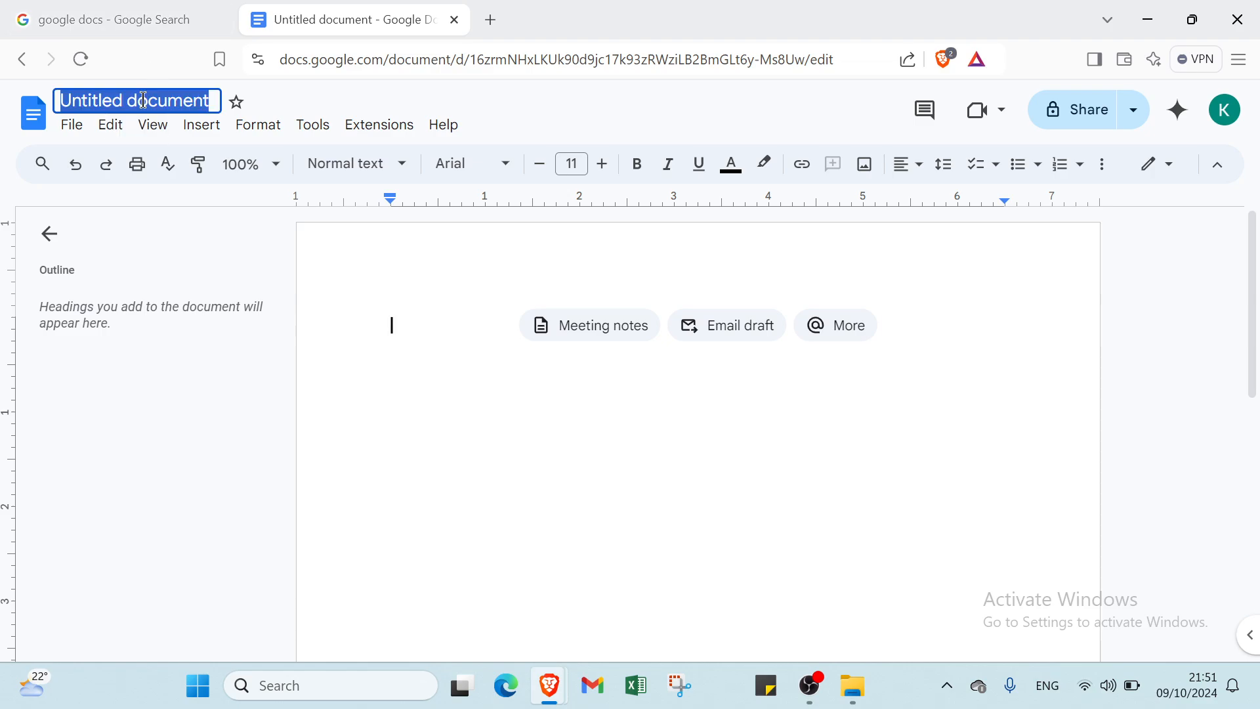
type("ts")
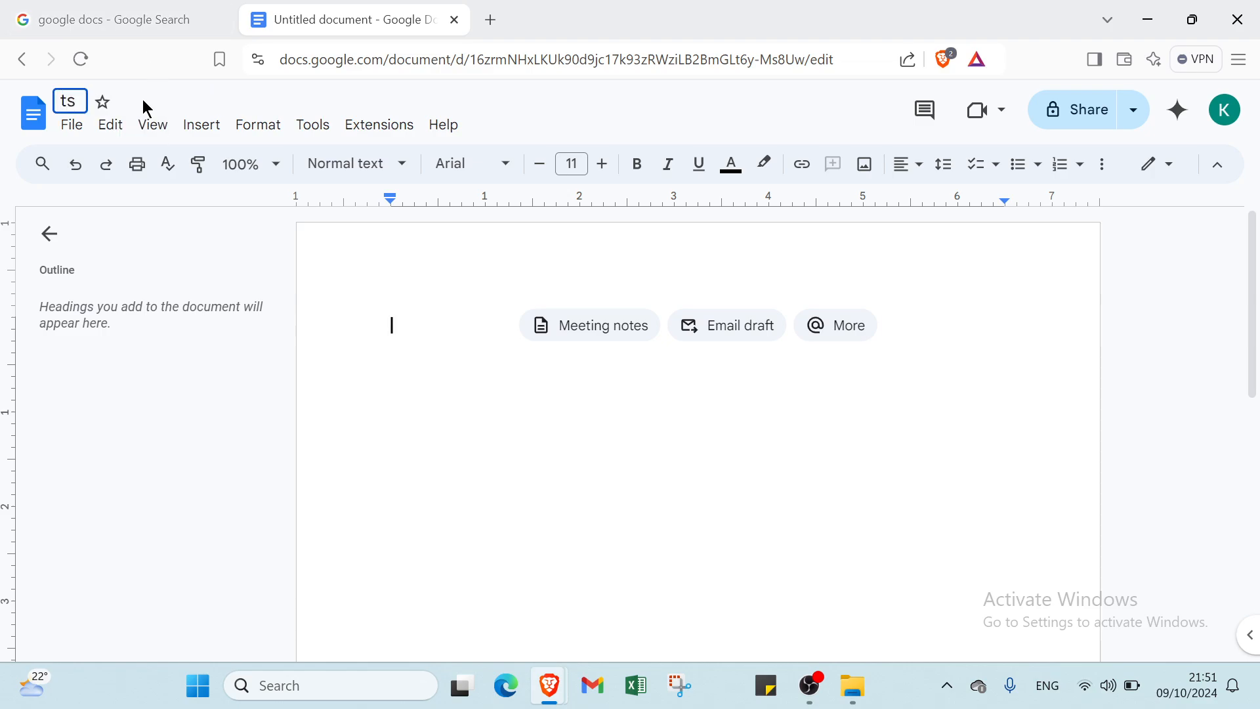
key("BackSpace")
type("est")
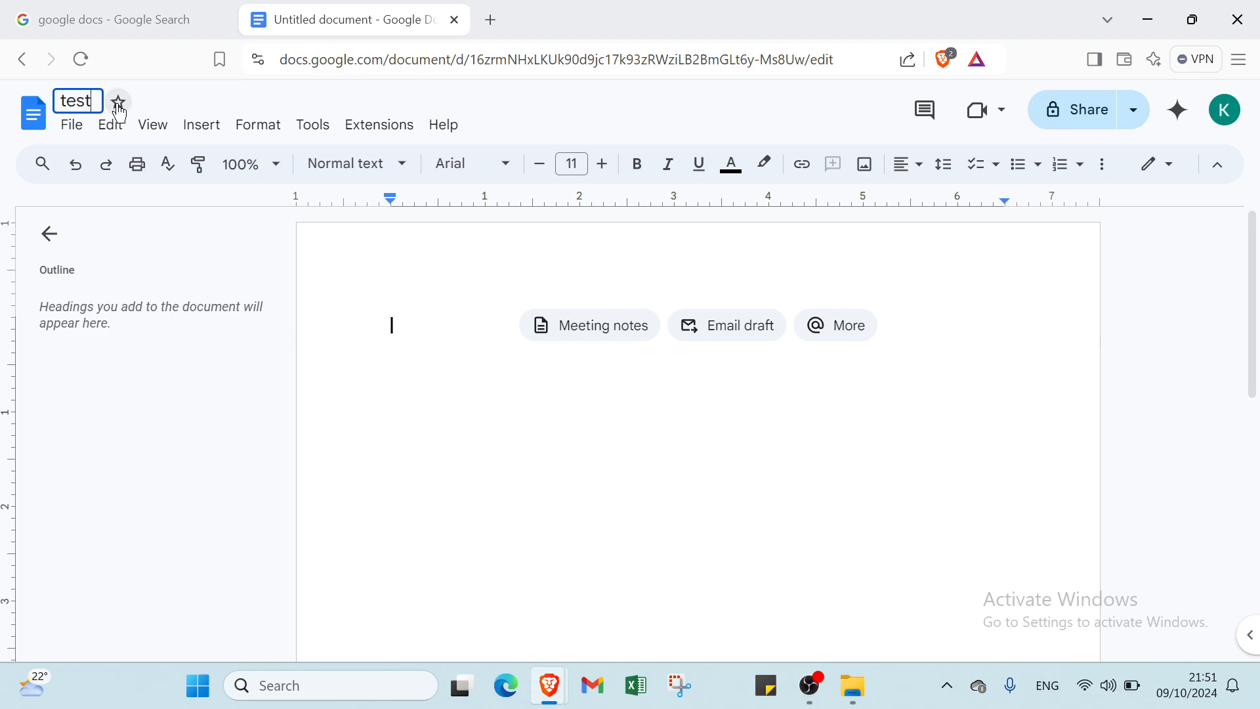
left_click(118, 103)
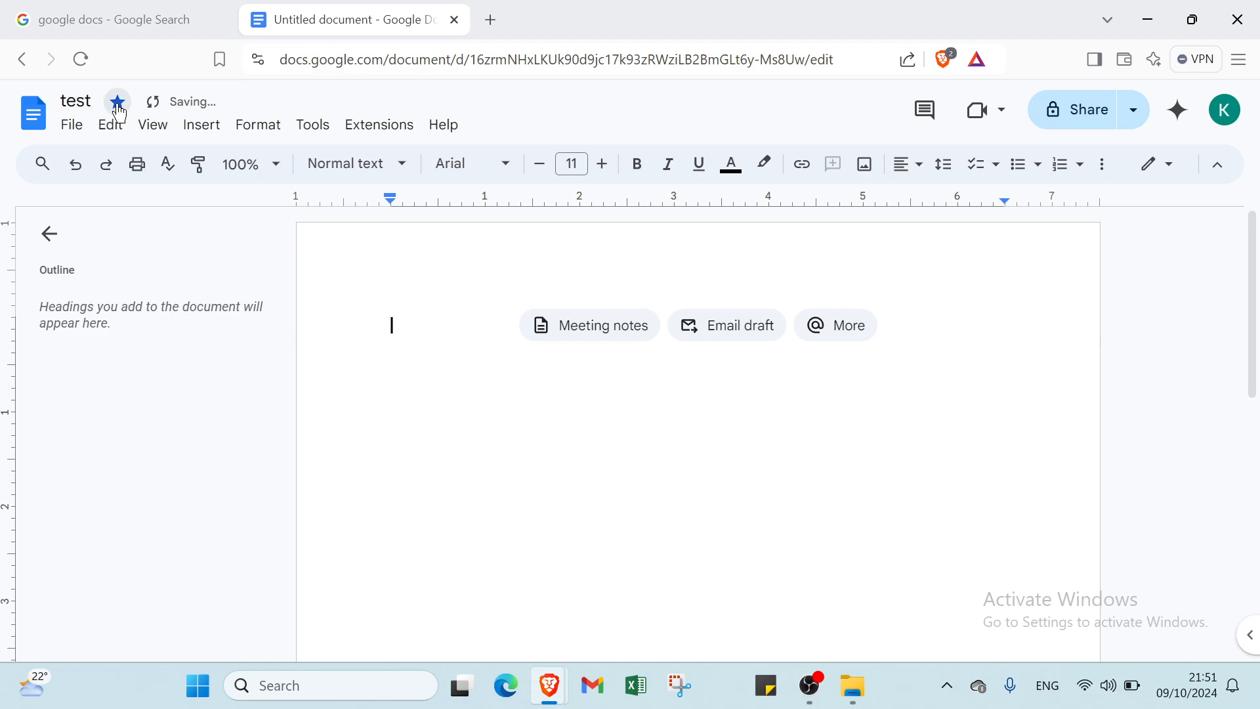
- Review the suggested, starred and all-location destinations for moving the test document, leaving it where it is
left_click(155, 104)
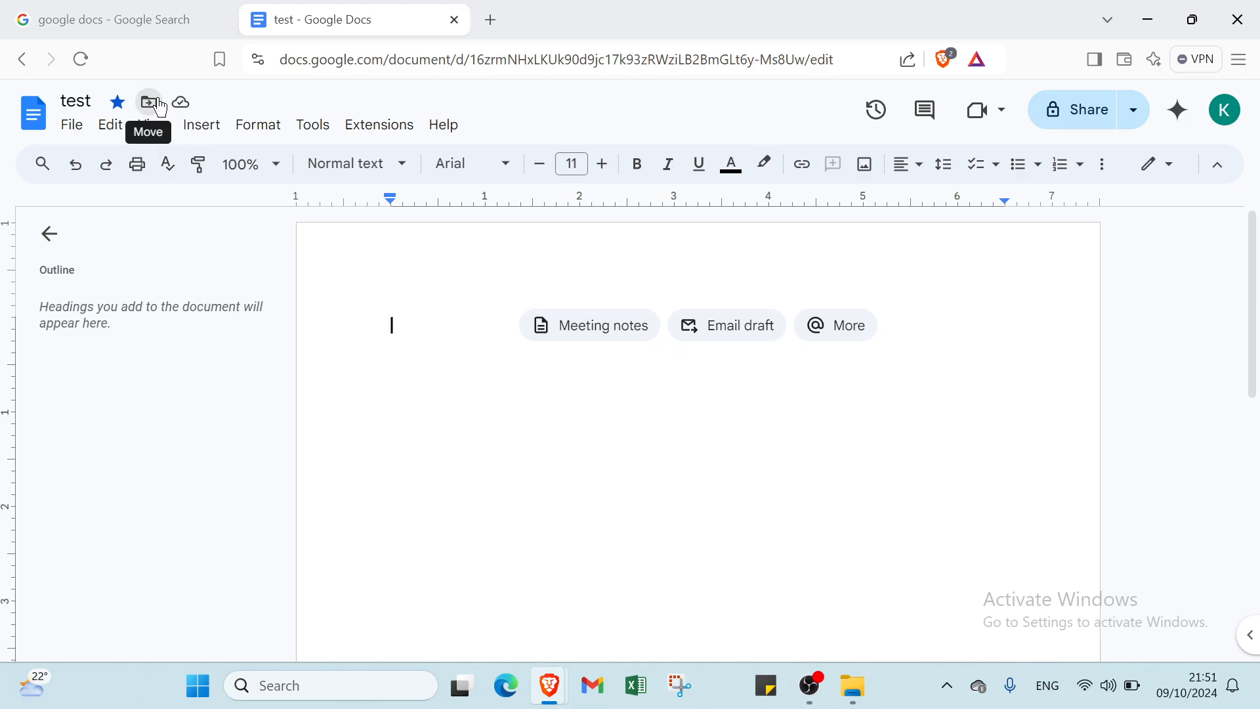
left_click(157, 103)
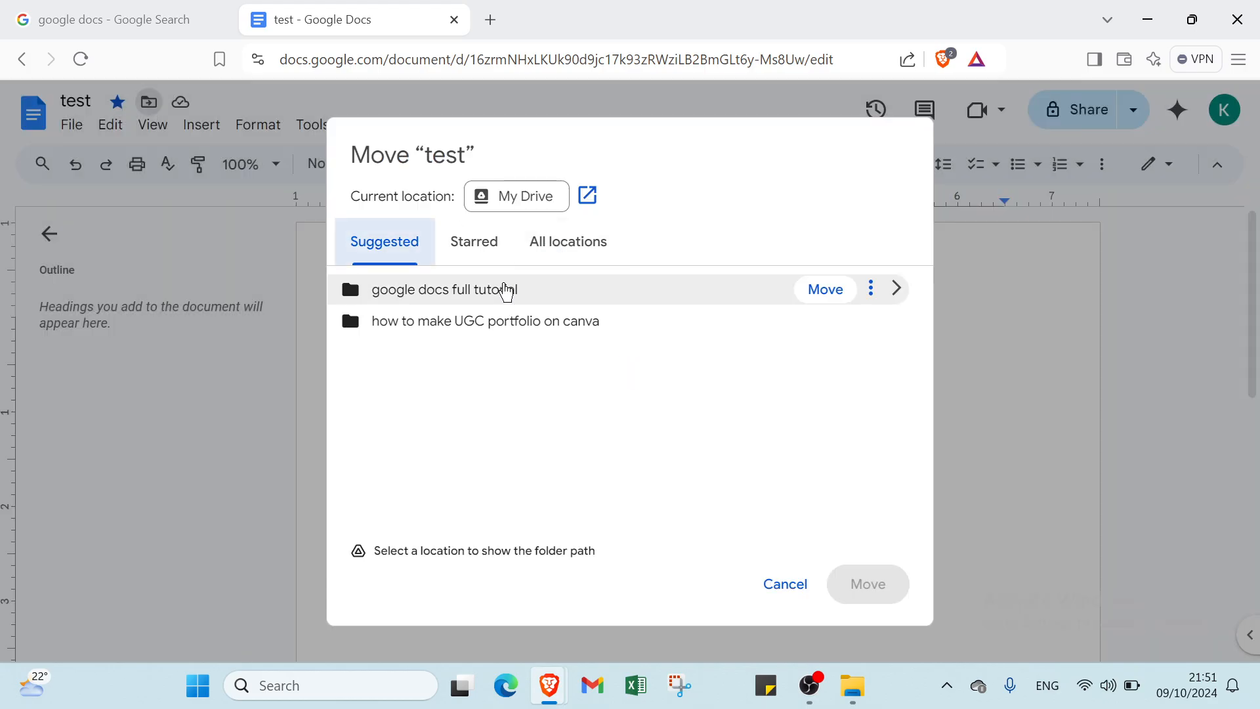
left_click(467, 248)
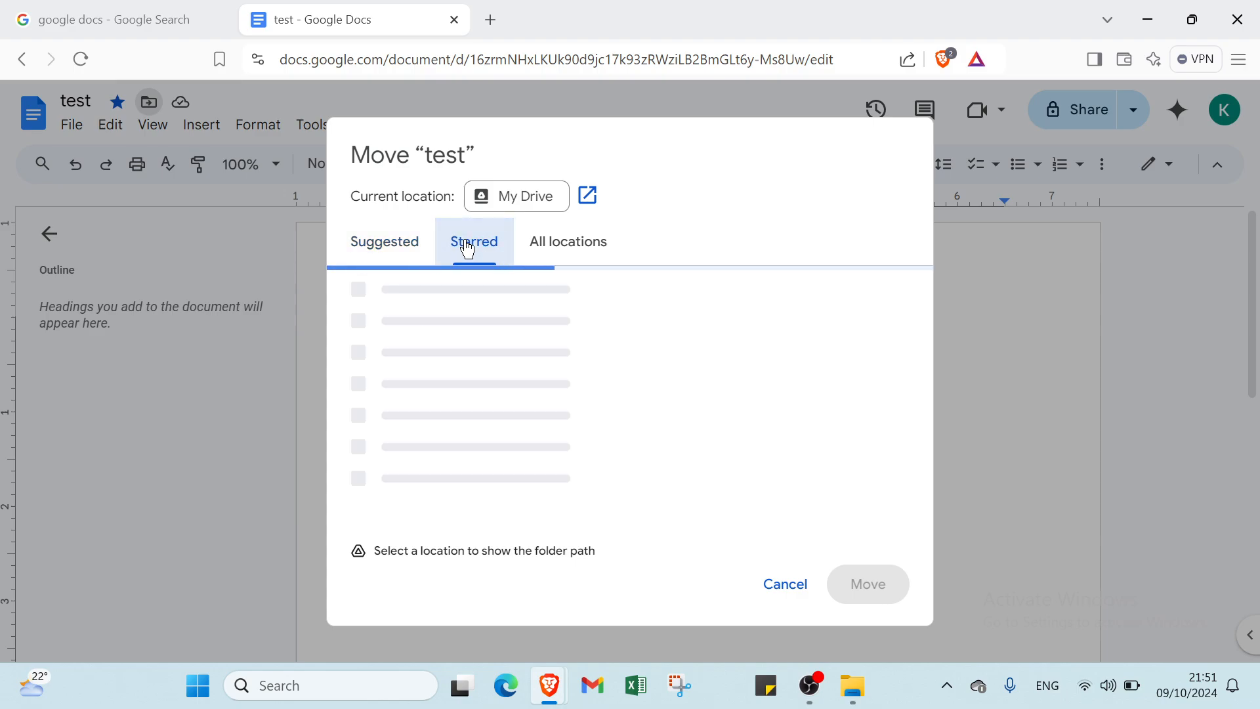
left_click(532, 247)
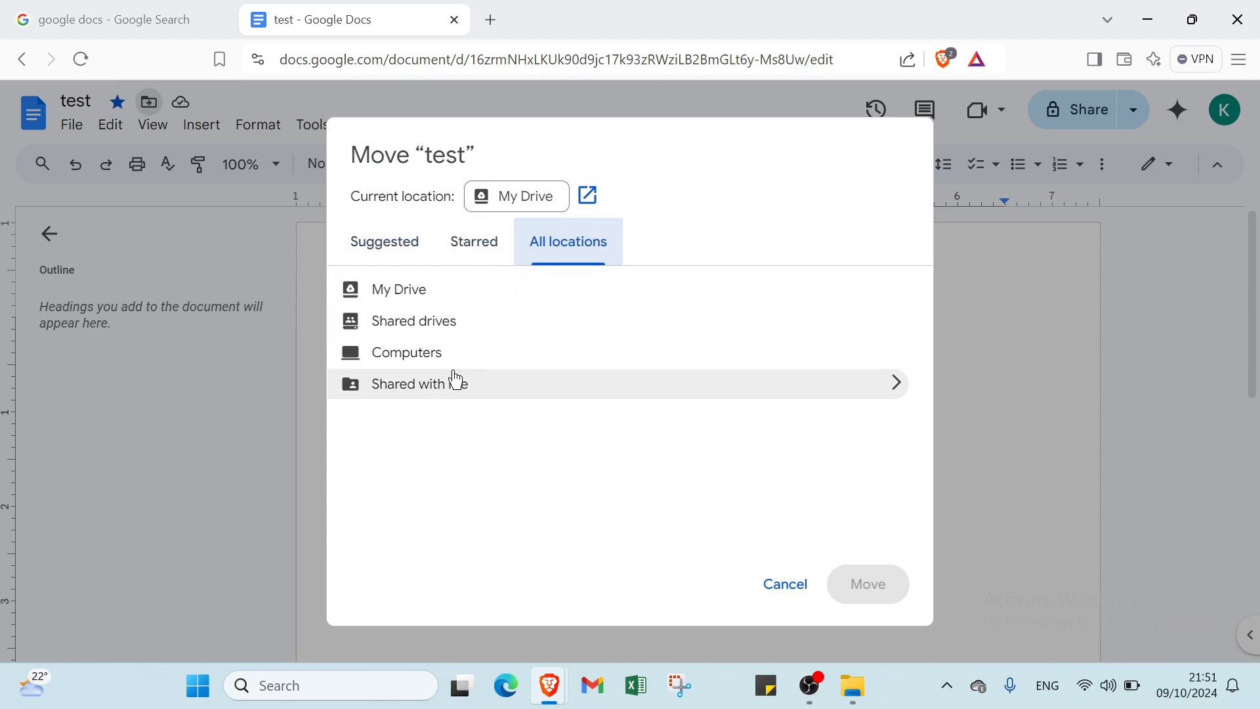
left_click(310, 416)
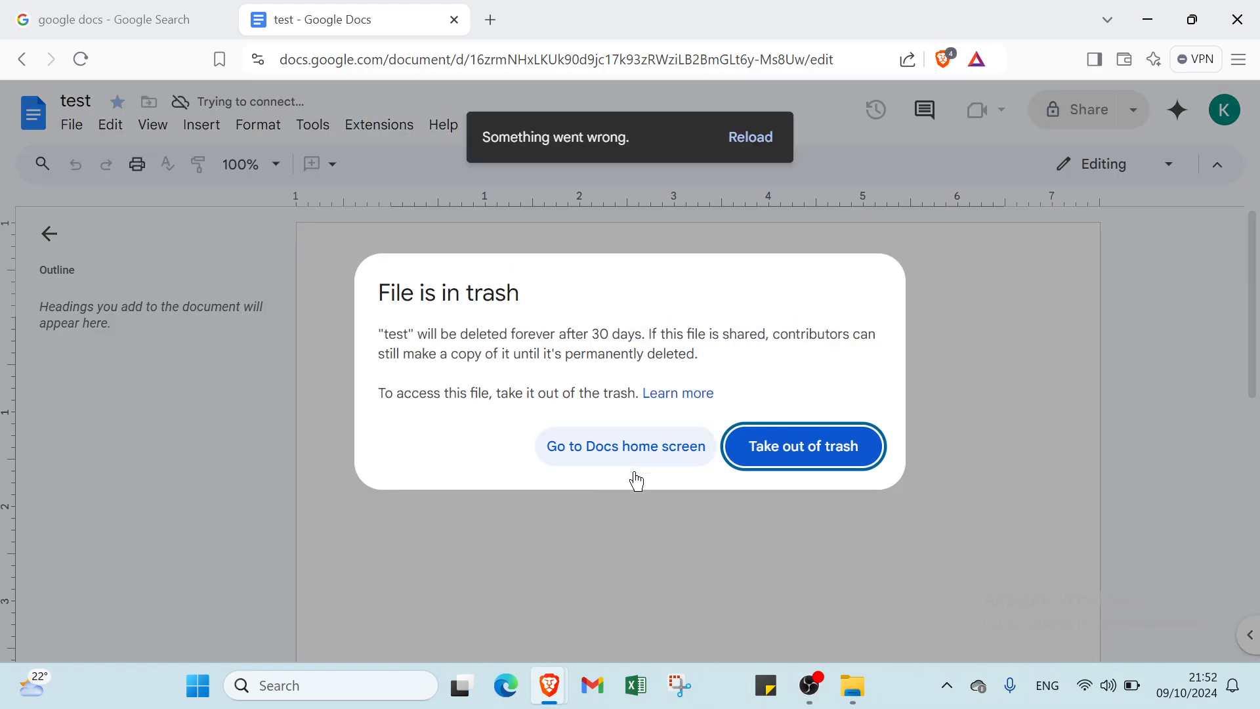
- Take the test document out of the trash and reload it
left_click(779, 457)
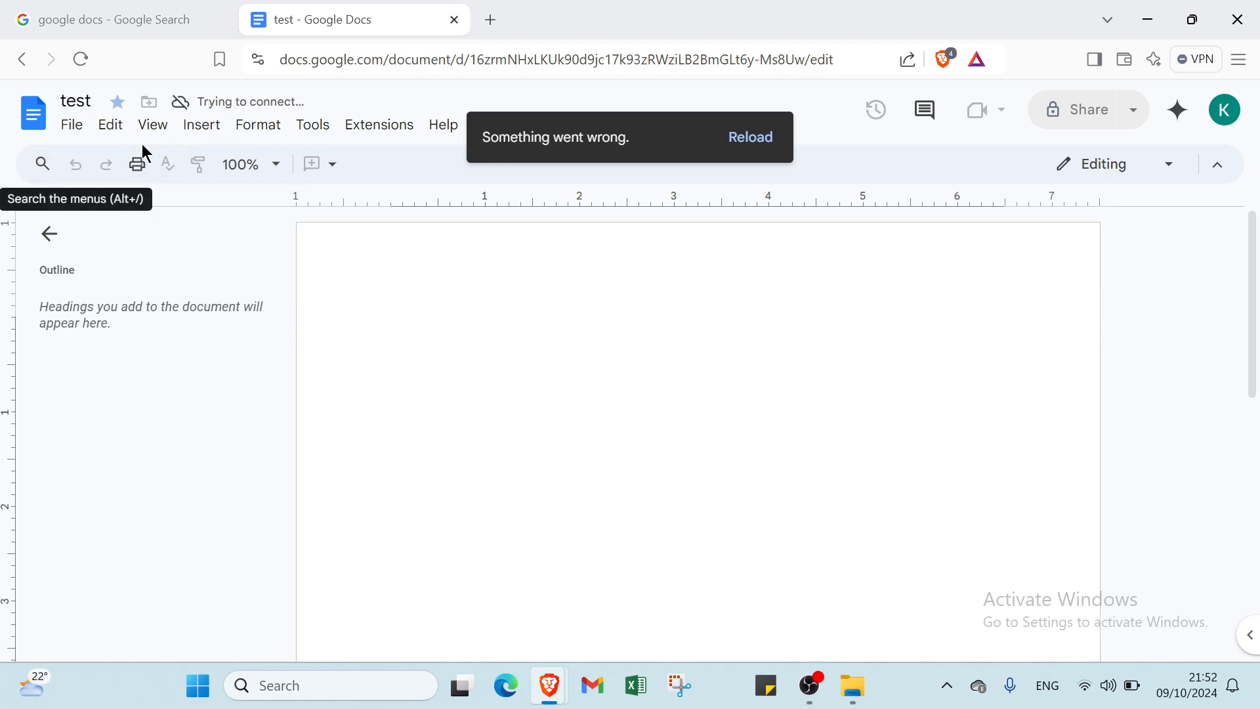
left_click(736, 153)
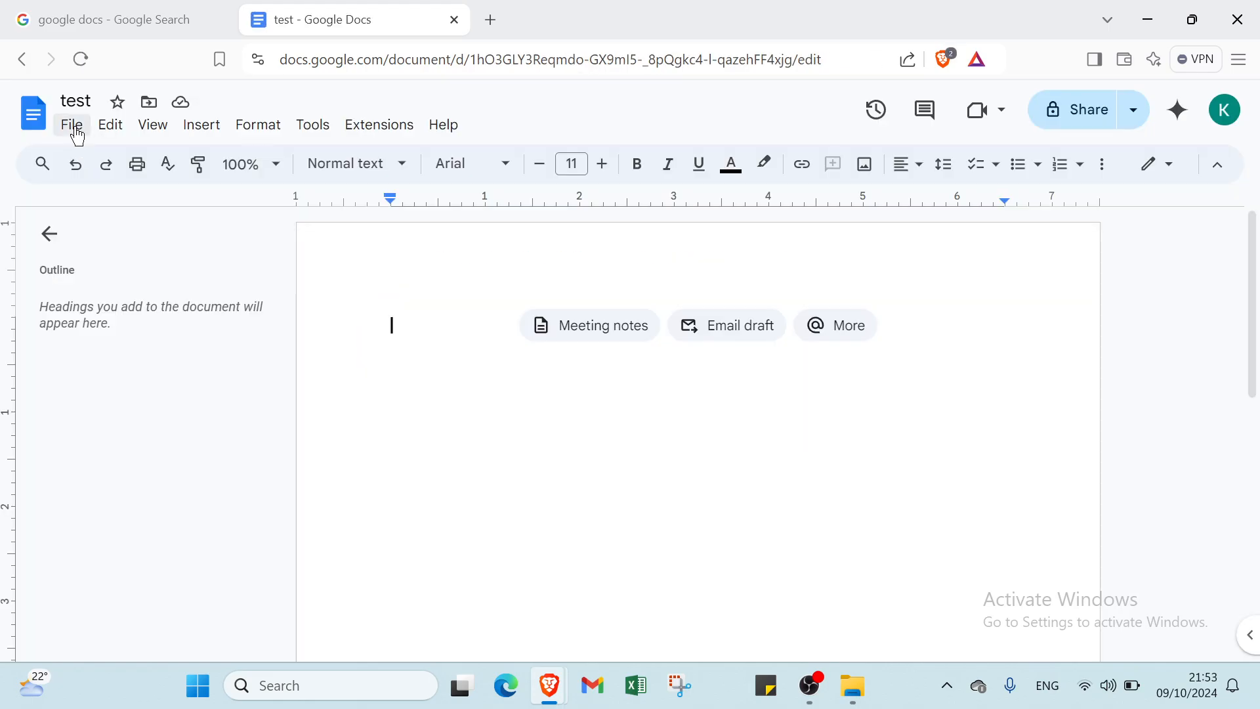
- Look through the document's file-level commands, including sharing, emailing, downloading, version history, language, page setup and printing
left_click(72, 126)
mouse_move(123, 160)
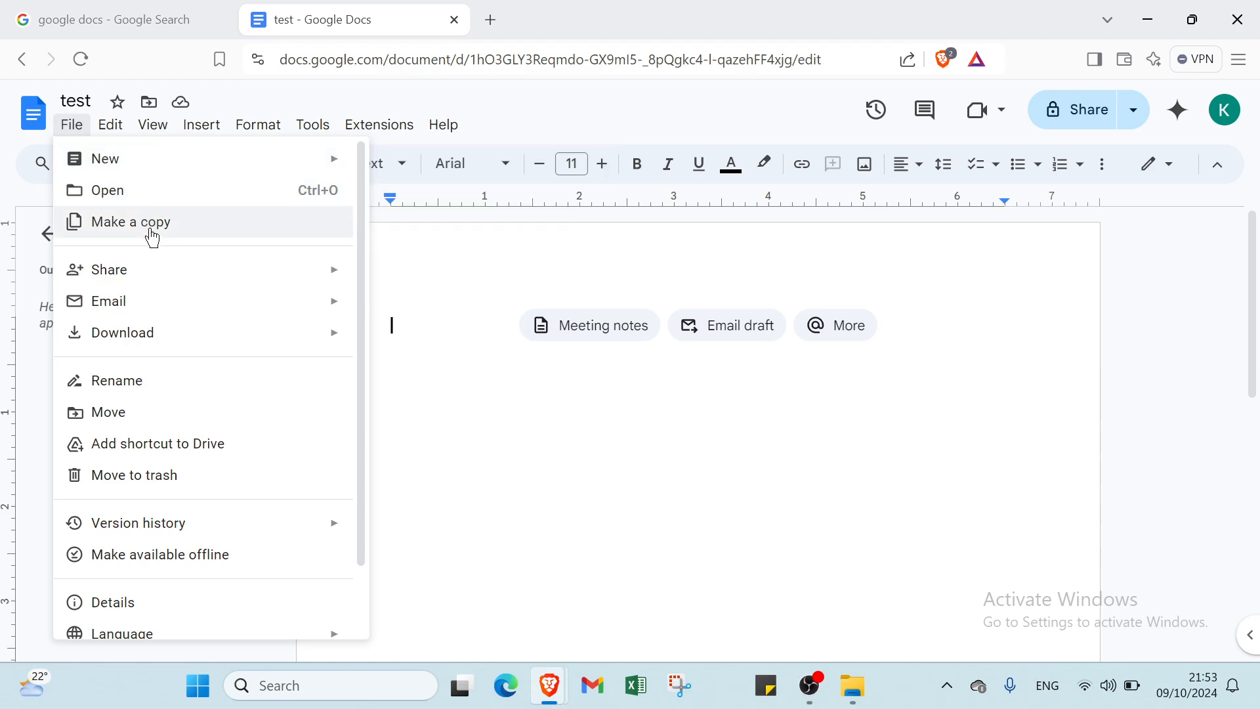
mouse_move(153, 276)
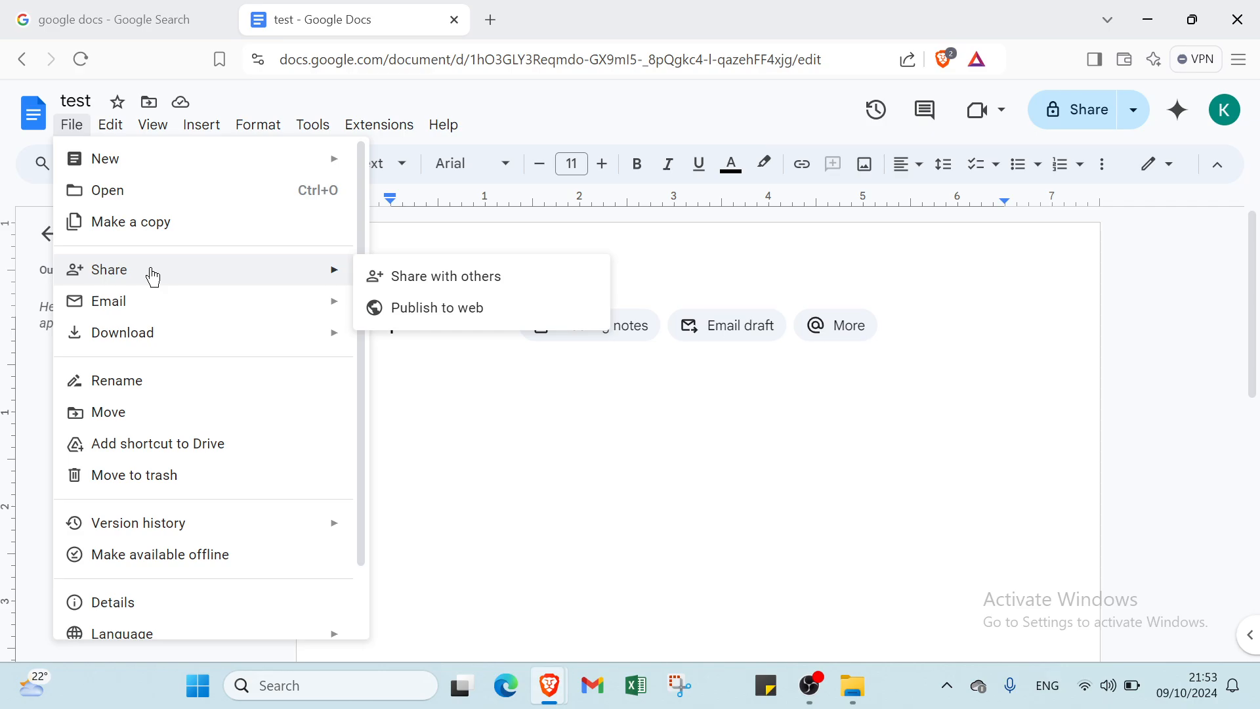
mouse_move(153, 299)
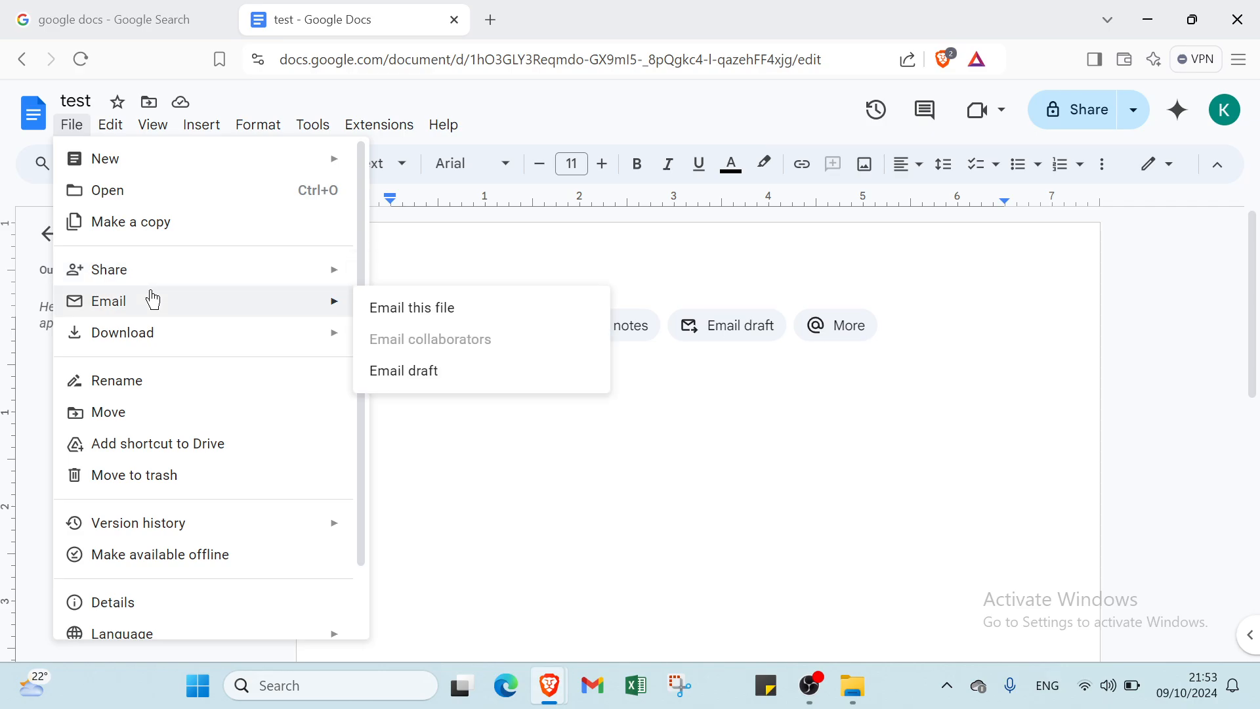
mouse_move(158, 335)
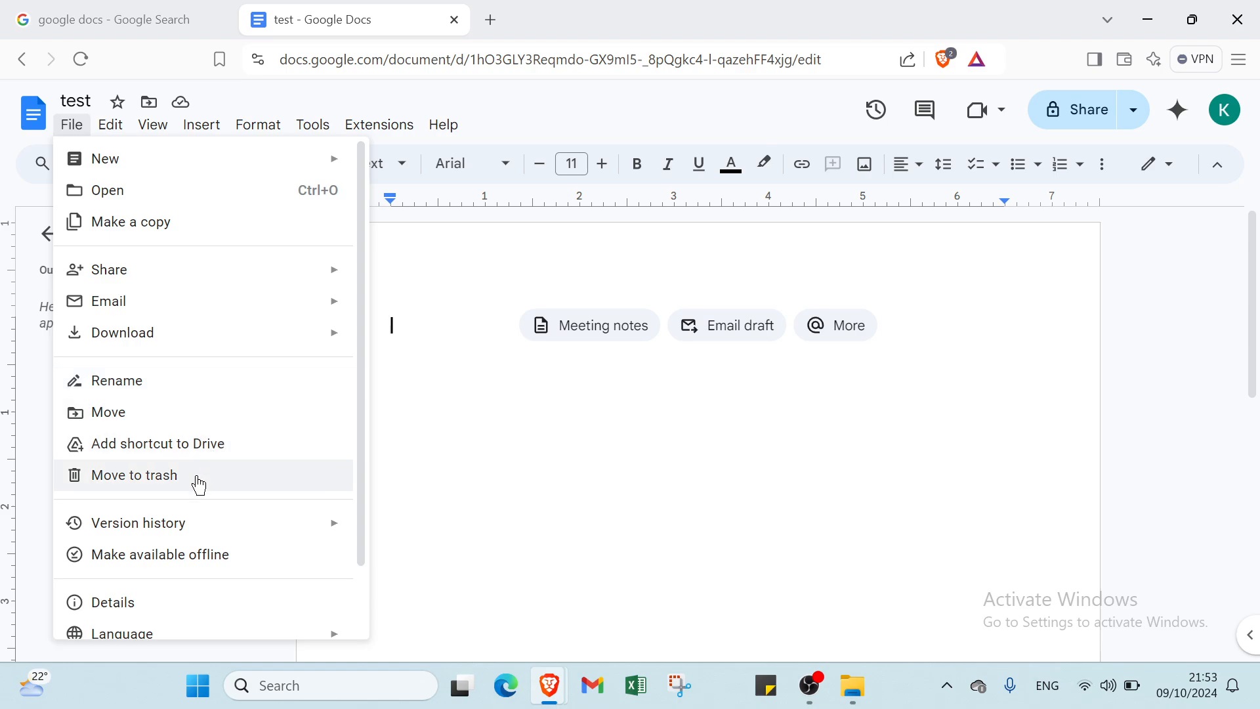
mouse_move(181, 523)
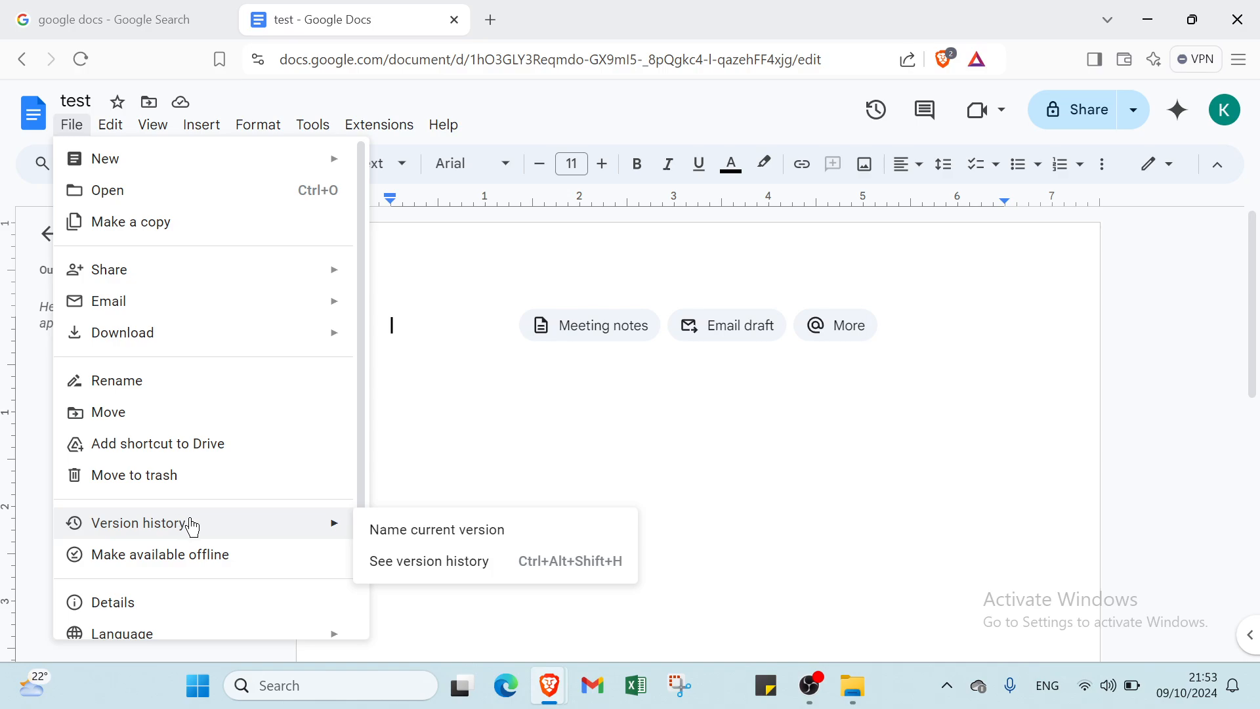
scroll(195, 557, "down", 2)
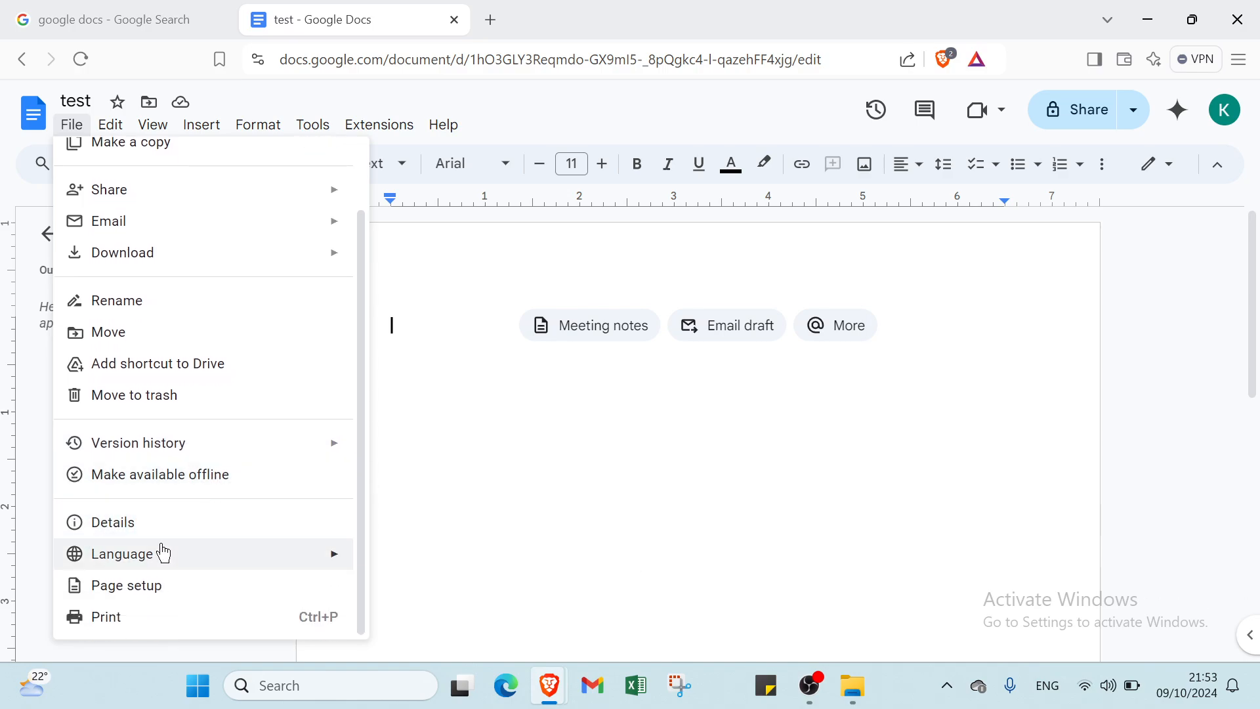
mouse_move(164, 553)
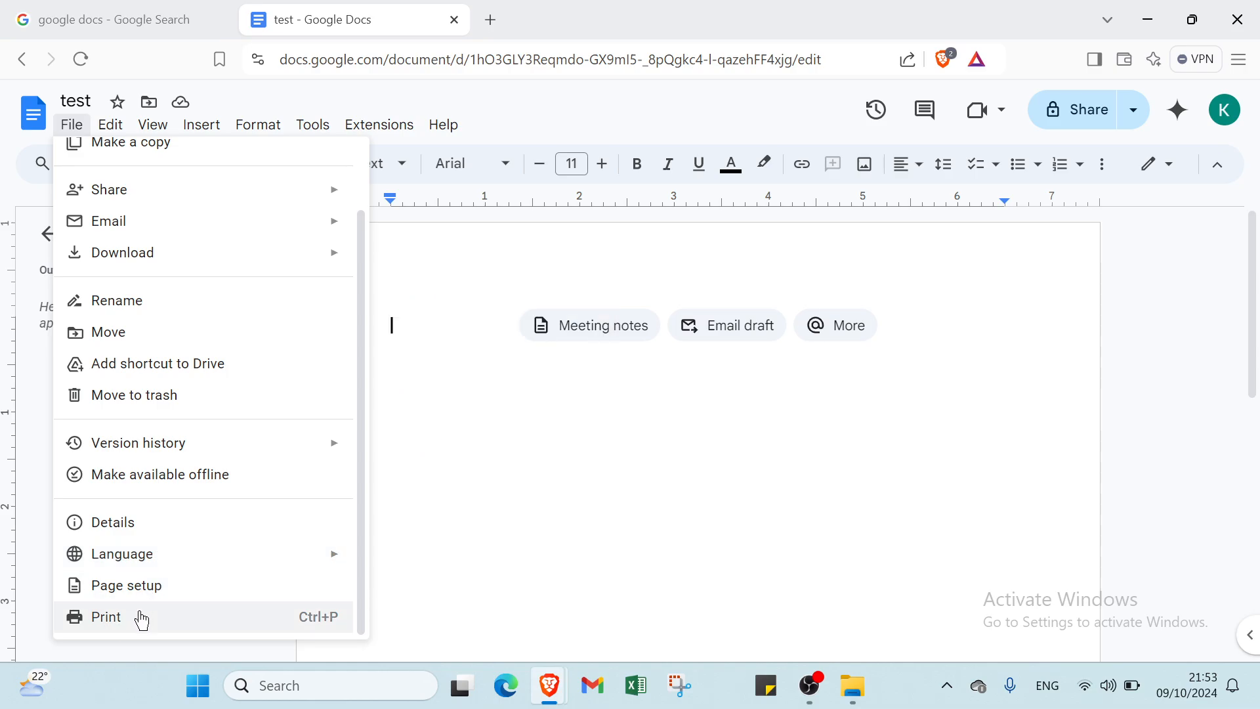
left_click(479, 484)
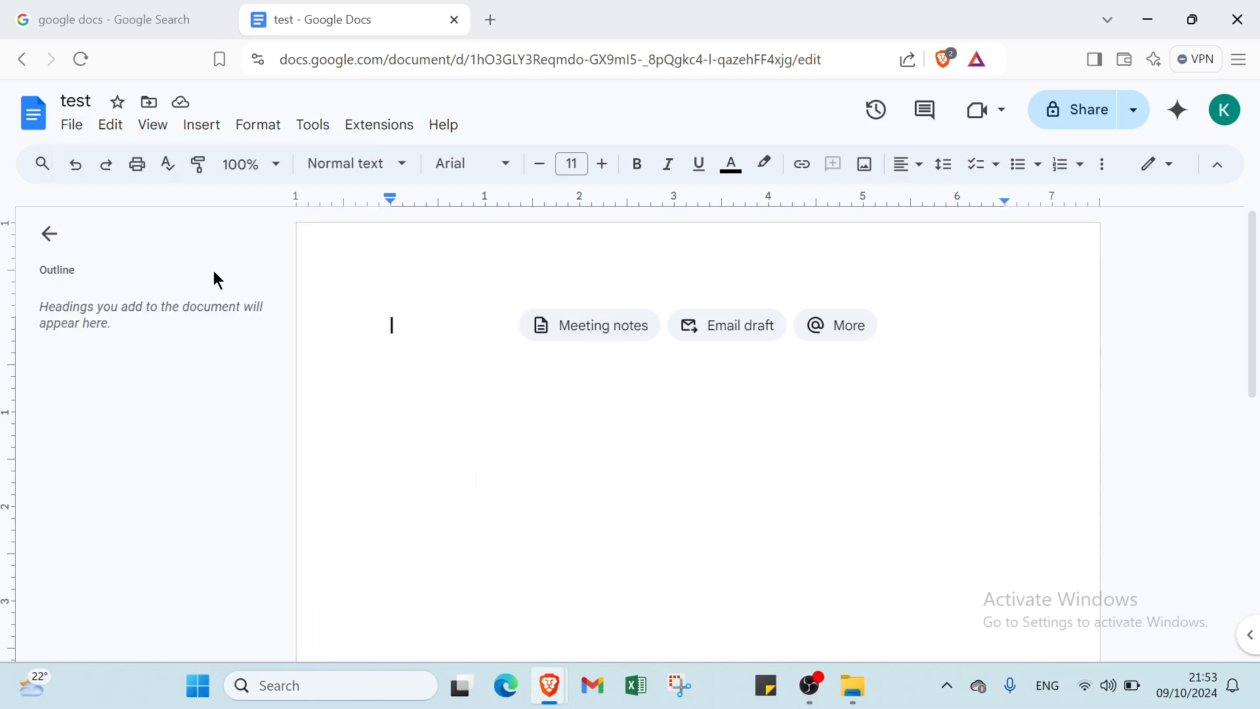
- Look through the document's editing, view, insert, format, tools, extensions and help commands
left_click(113, 130)
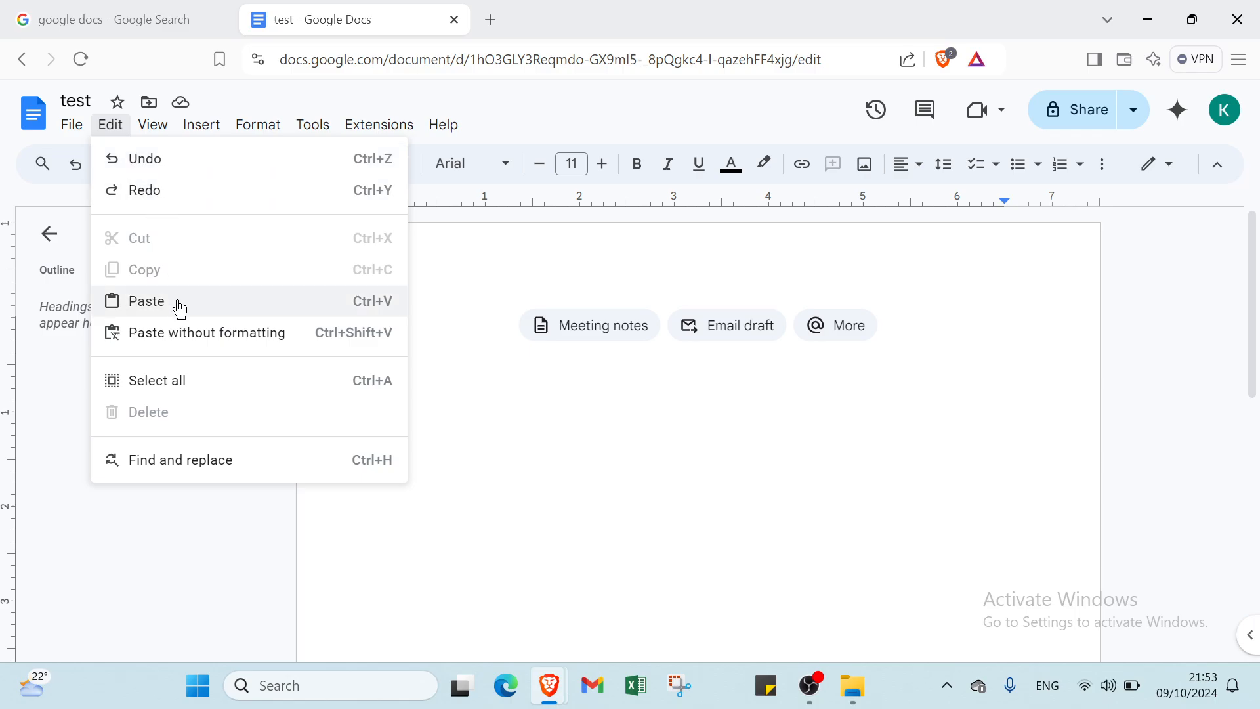
mouse_move(163, 134)
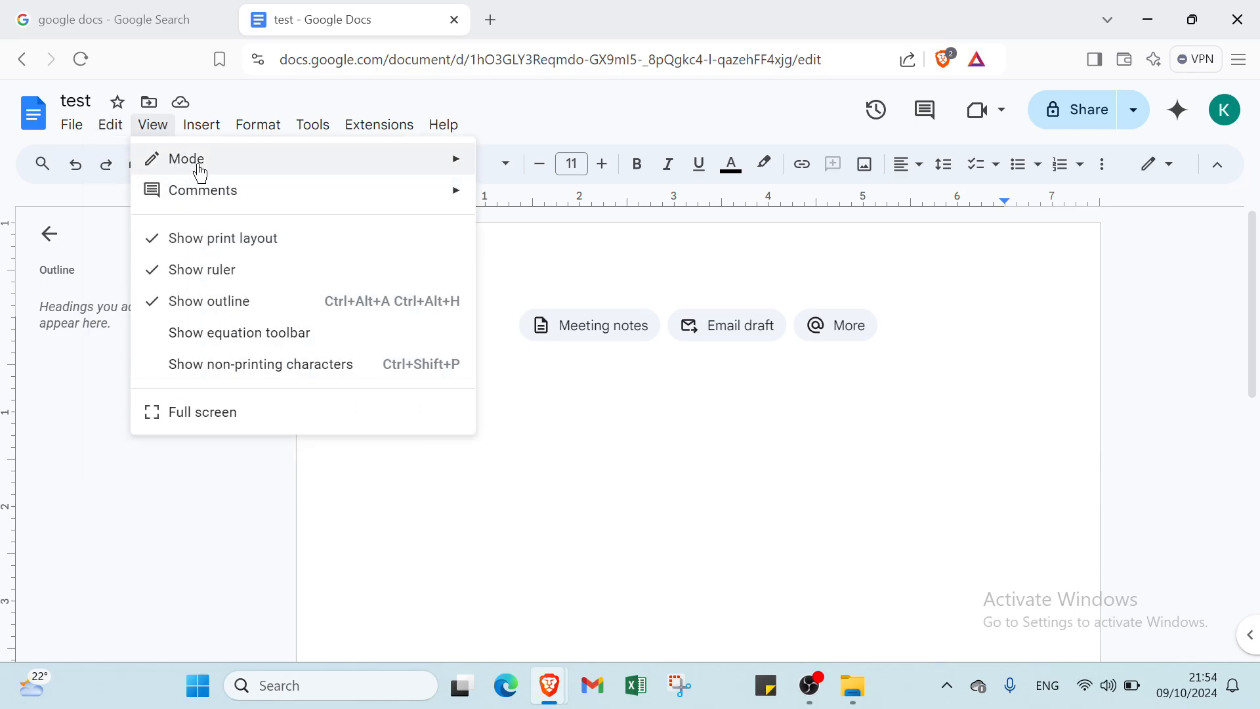
mouse_move(206, 133)
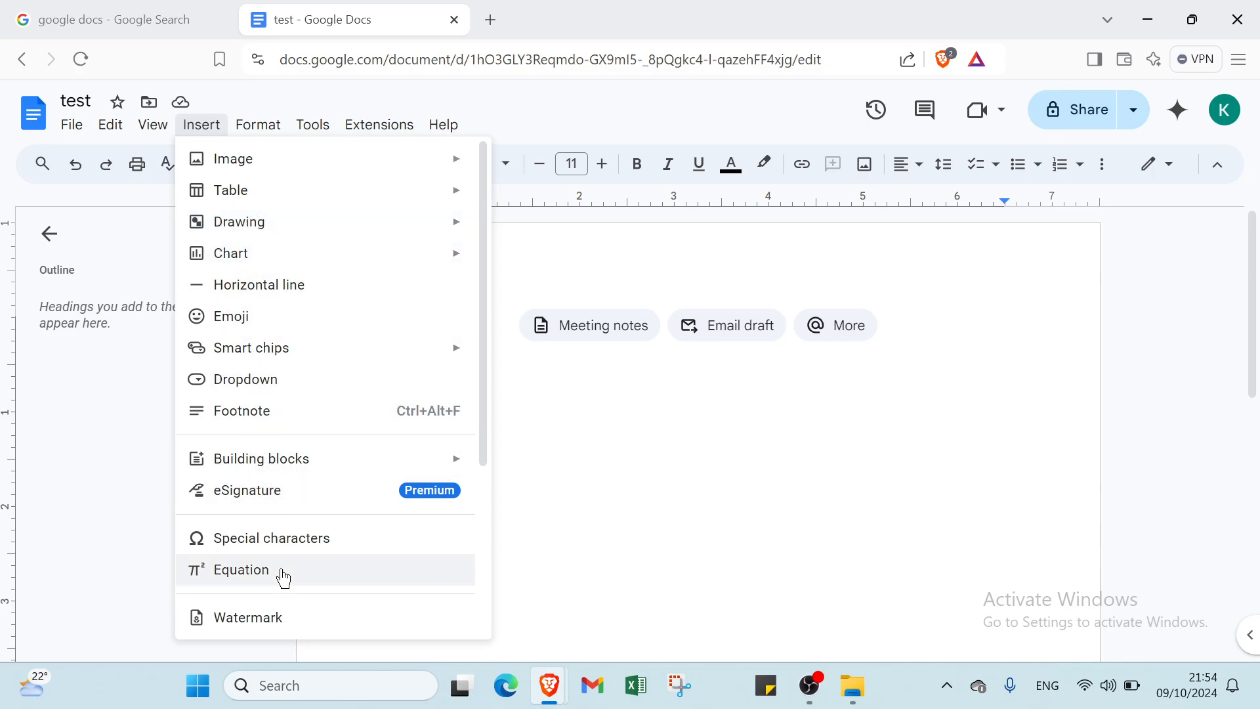
scroll(275, 564, "down", 2)
scroll(265, 524, "down", 2)
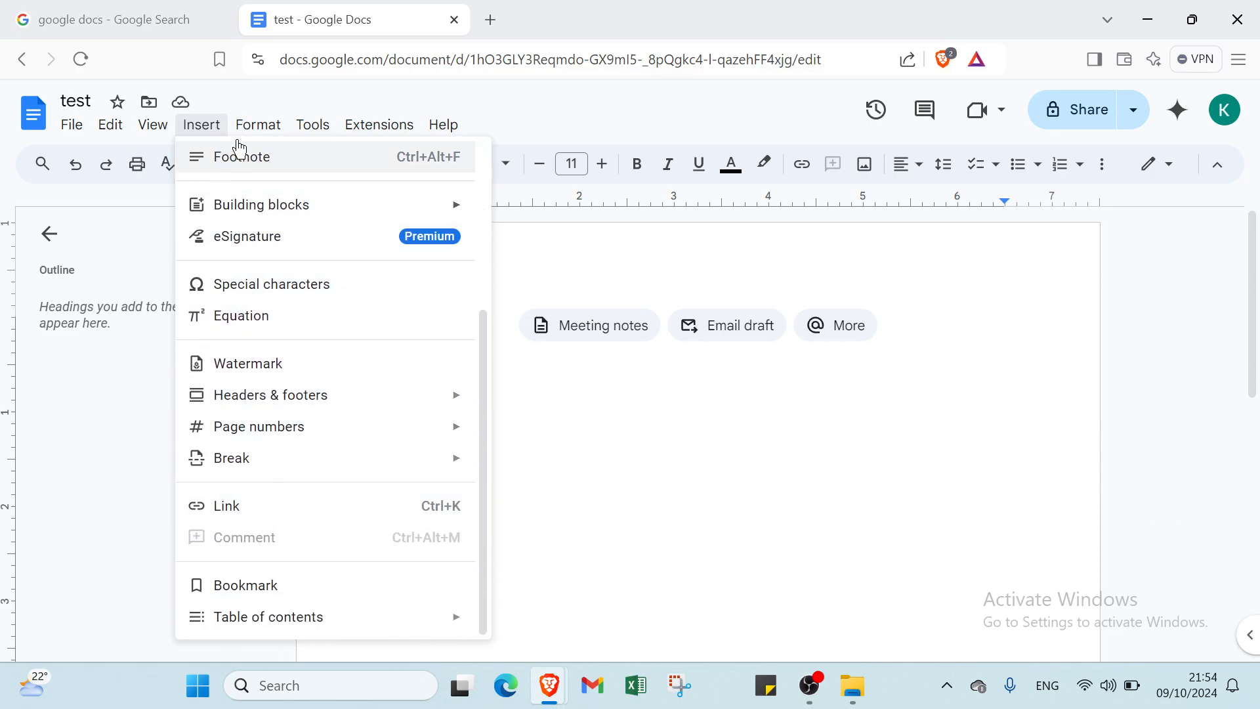
mouse_move(243, 127)
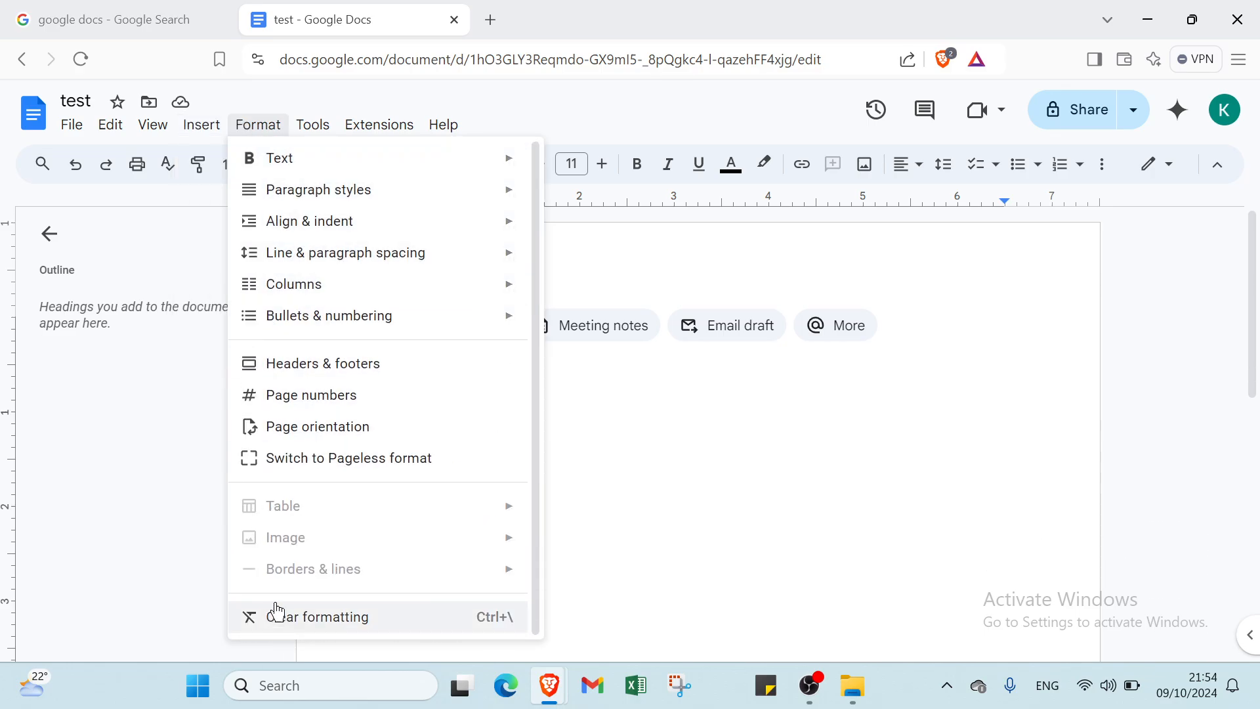
mouse_move(314, 131)
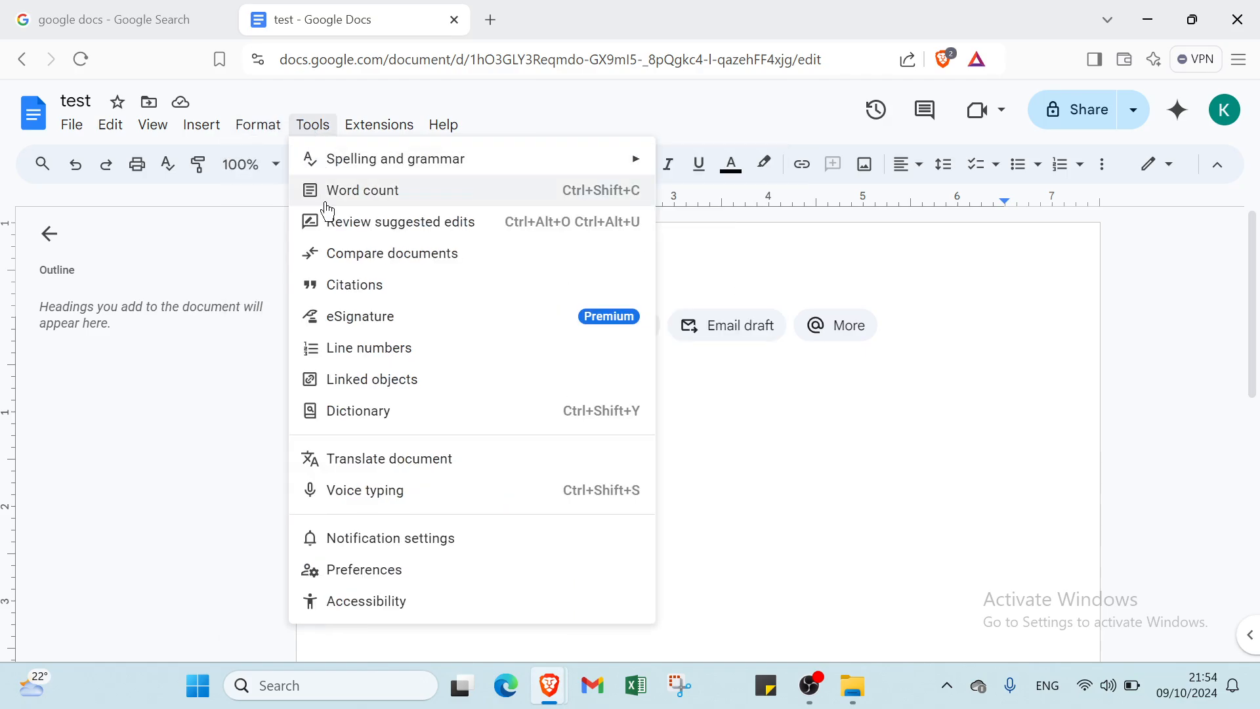
mouse_move(393, 135)
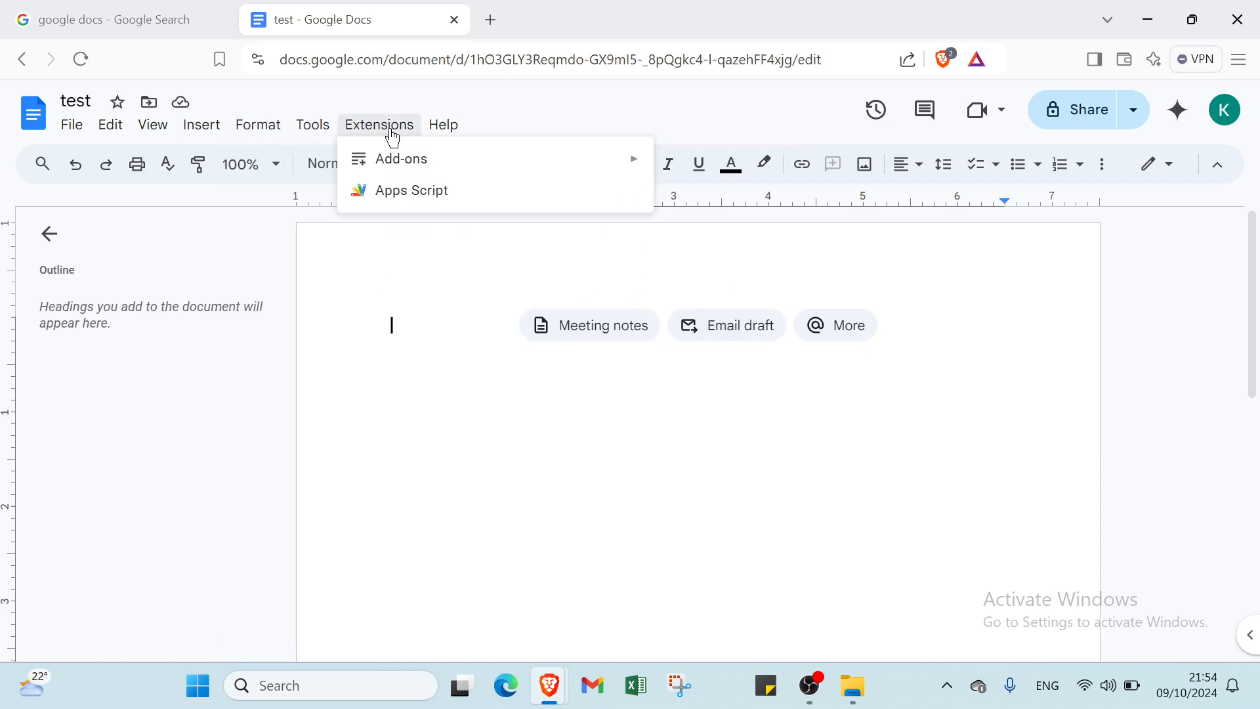
mouse_move(442, 128)
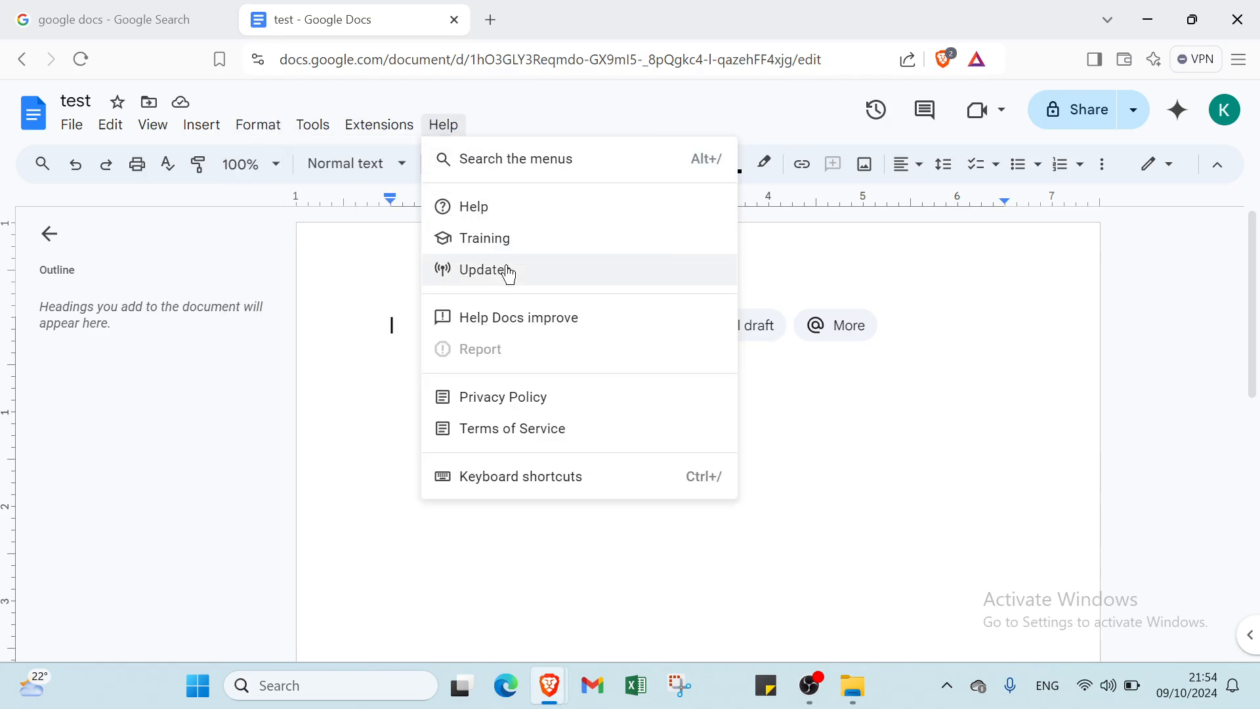
left_click(808, 416)
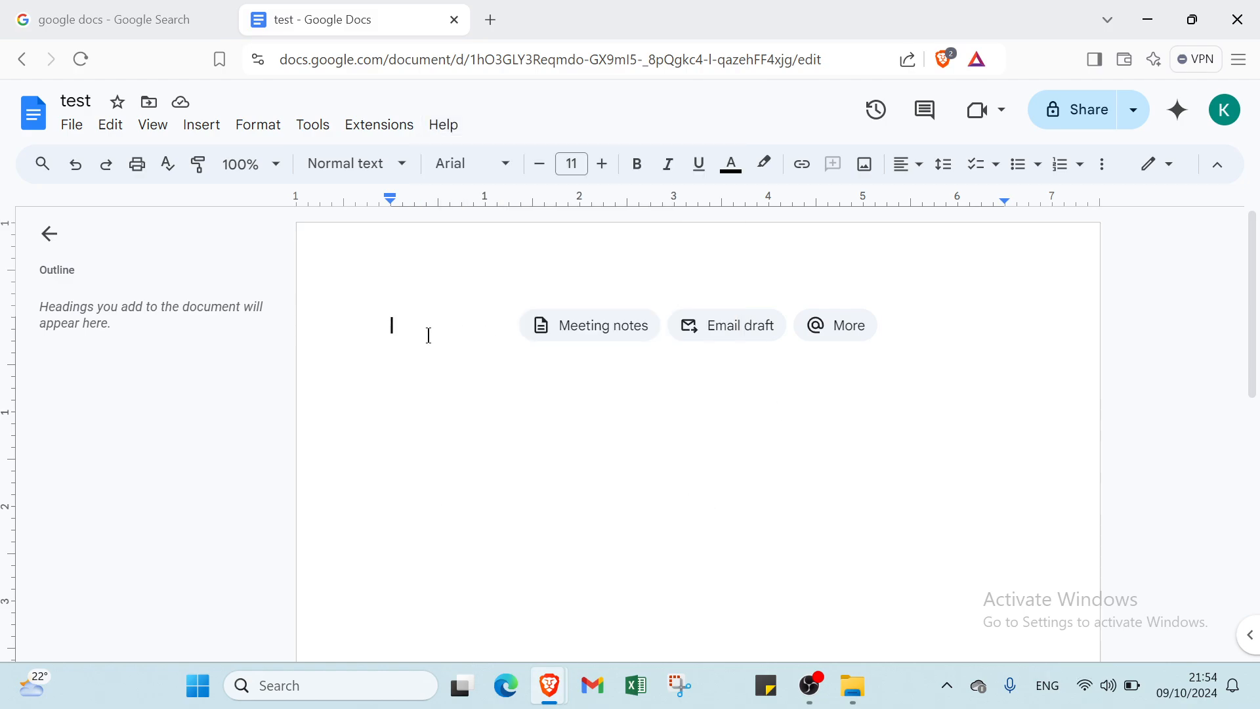
- Browse the people, smart chip, building block and file suggestions for the blank page, plus the suggested commands in the menu search
left_click(563, 341)
left_click(841, 340)
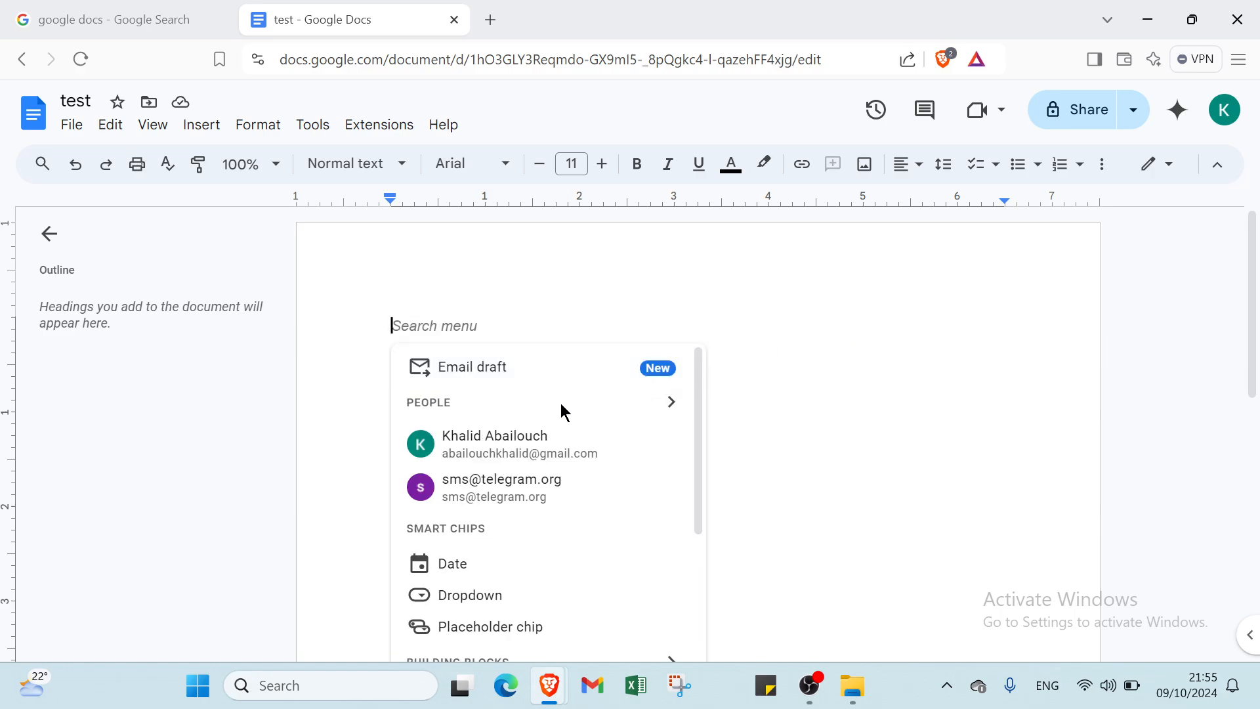
scroll(561, 406, "down", 3)
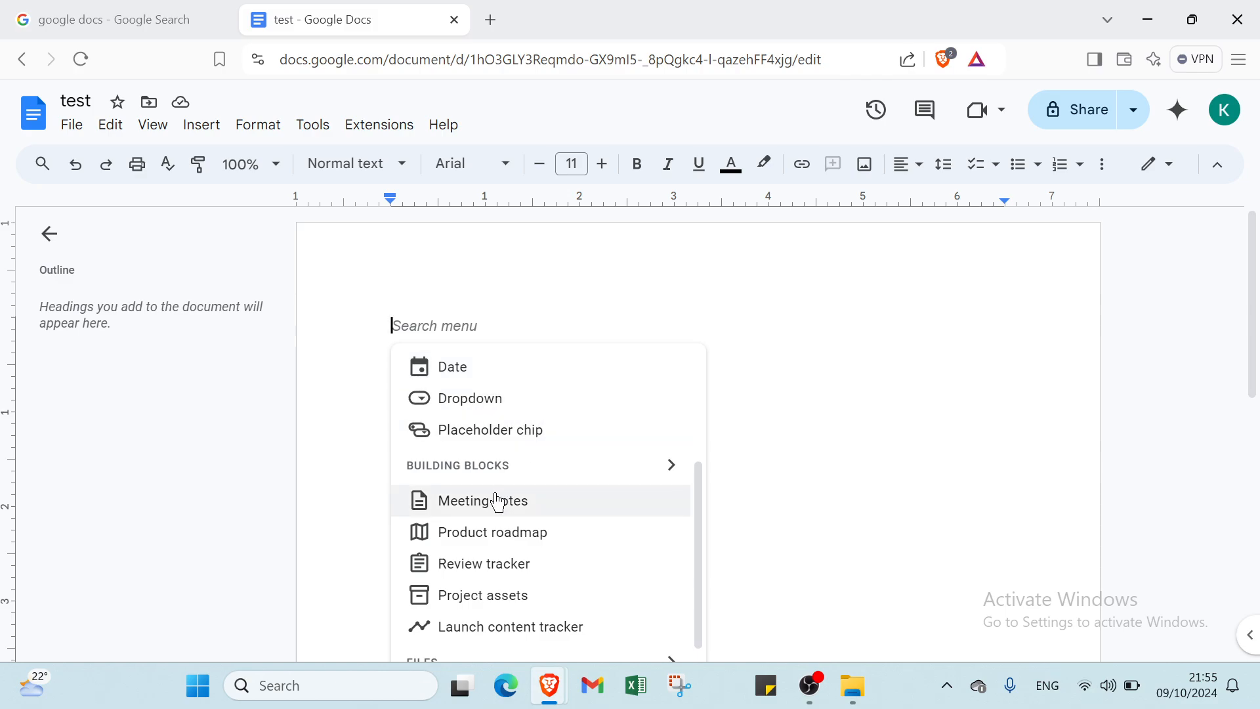
scroll(473, 542, "down", 1)
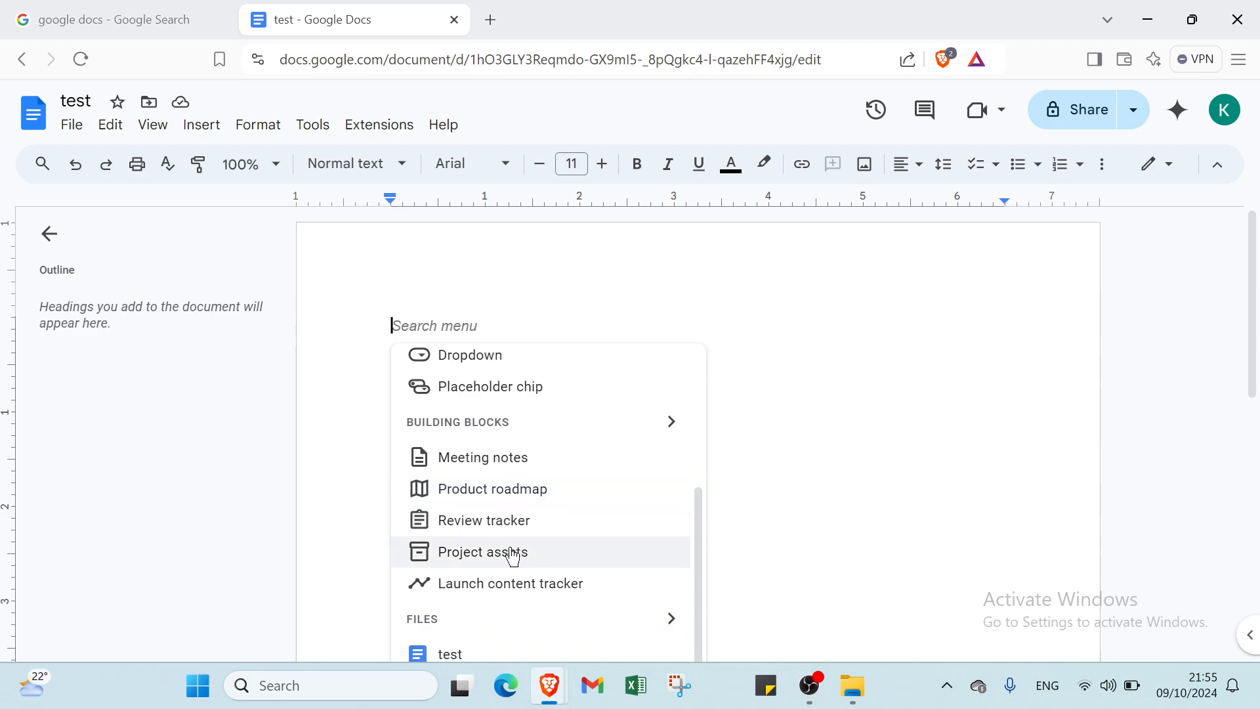
scroll(522, 559, "down", 1)
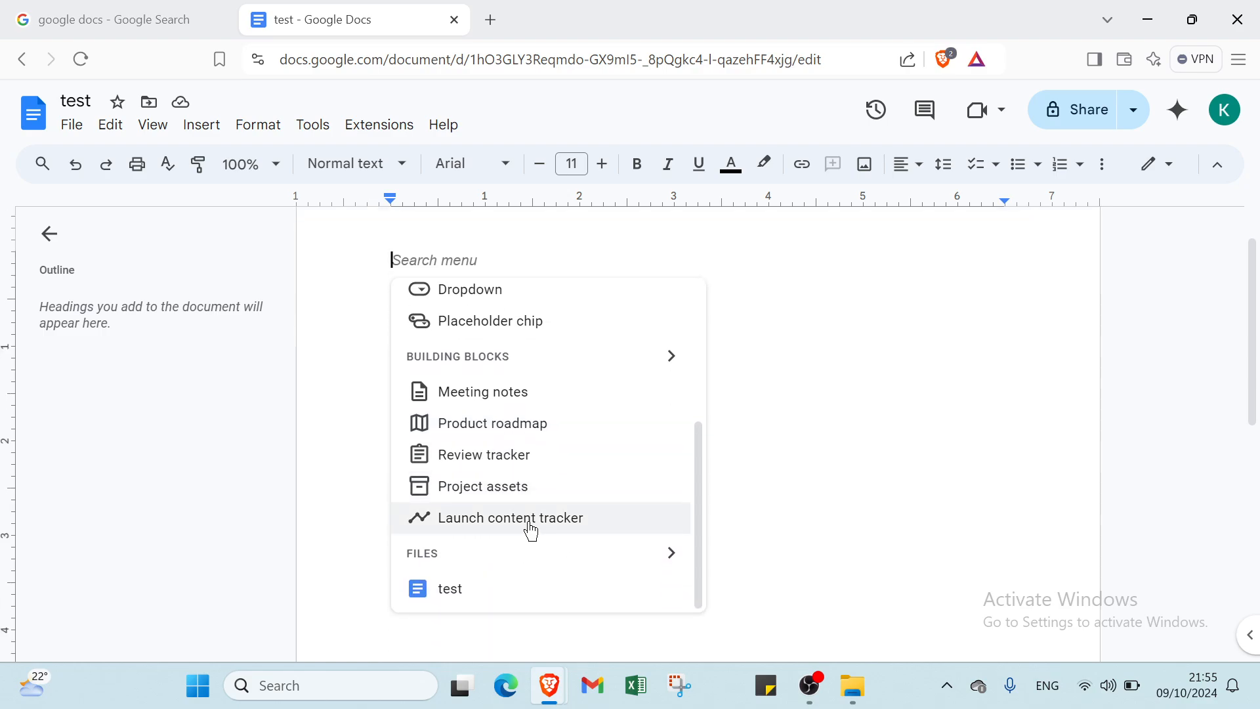
left_click(768, 506)
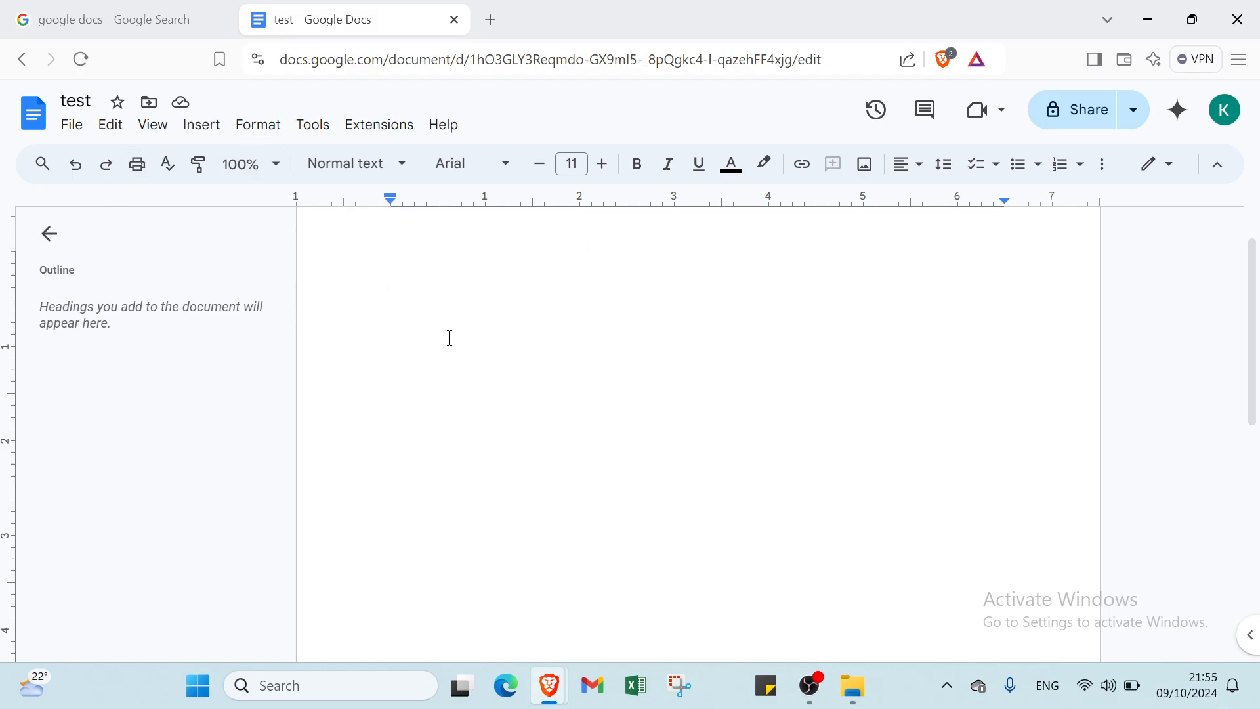
scroll(448, 338, "up", 1)
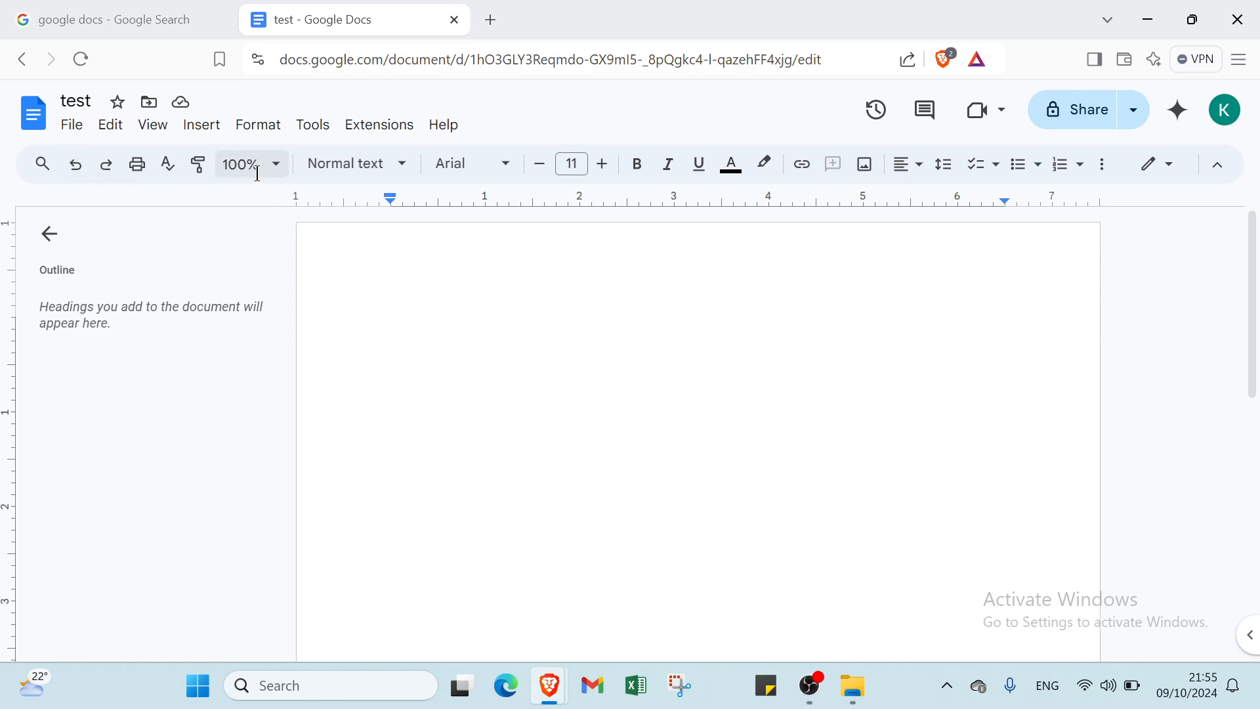
left_click(56, 176)
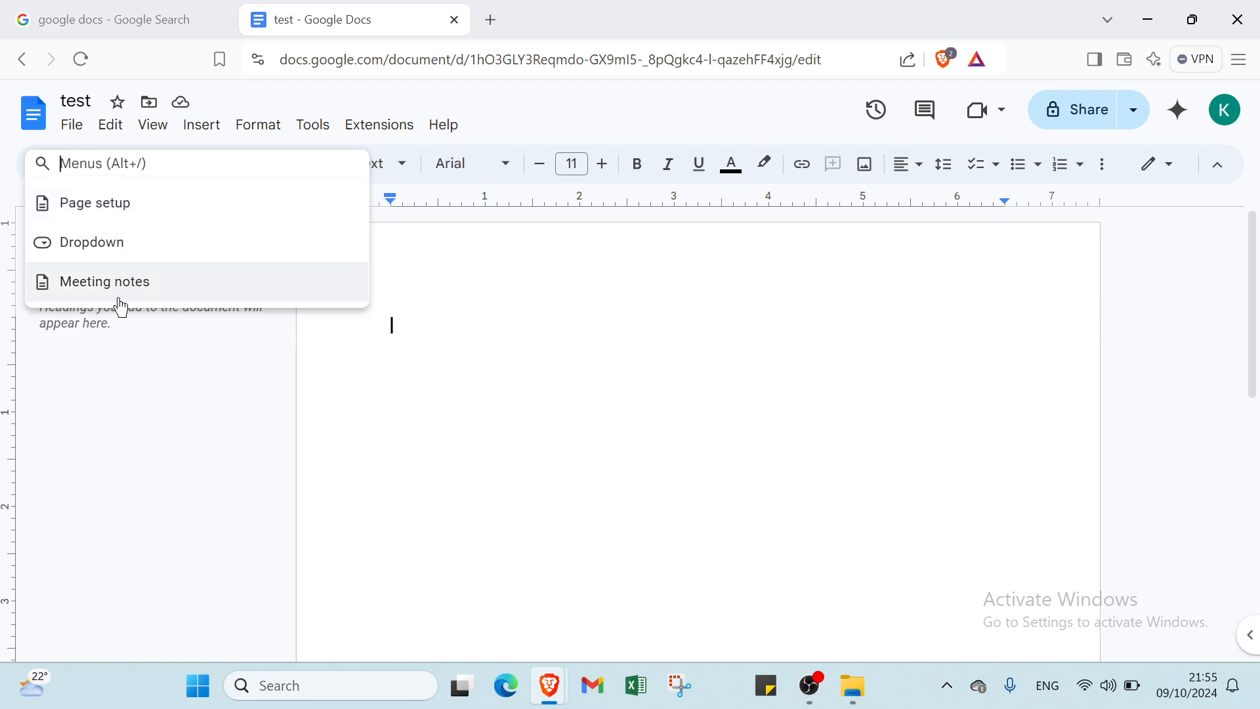
left_click(276, 363)
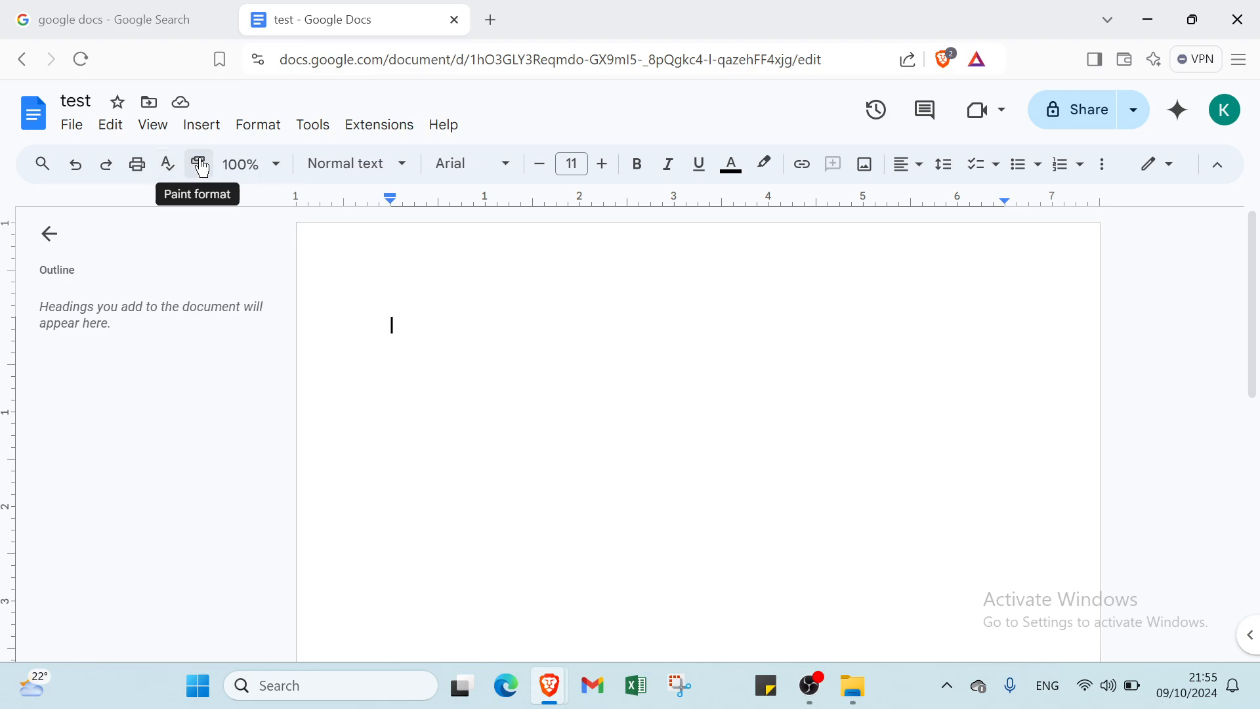
- Set the document zoom to 150%
left_click(253, 164)
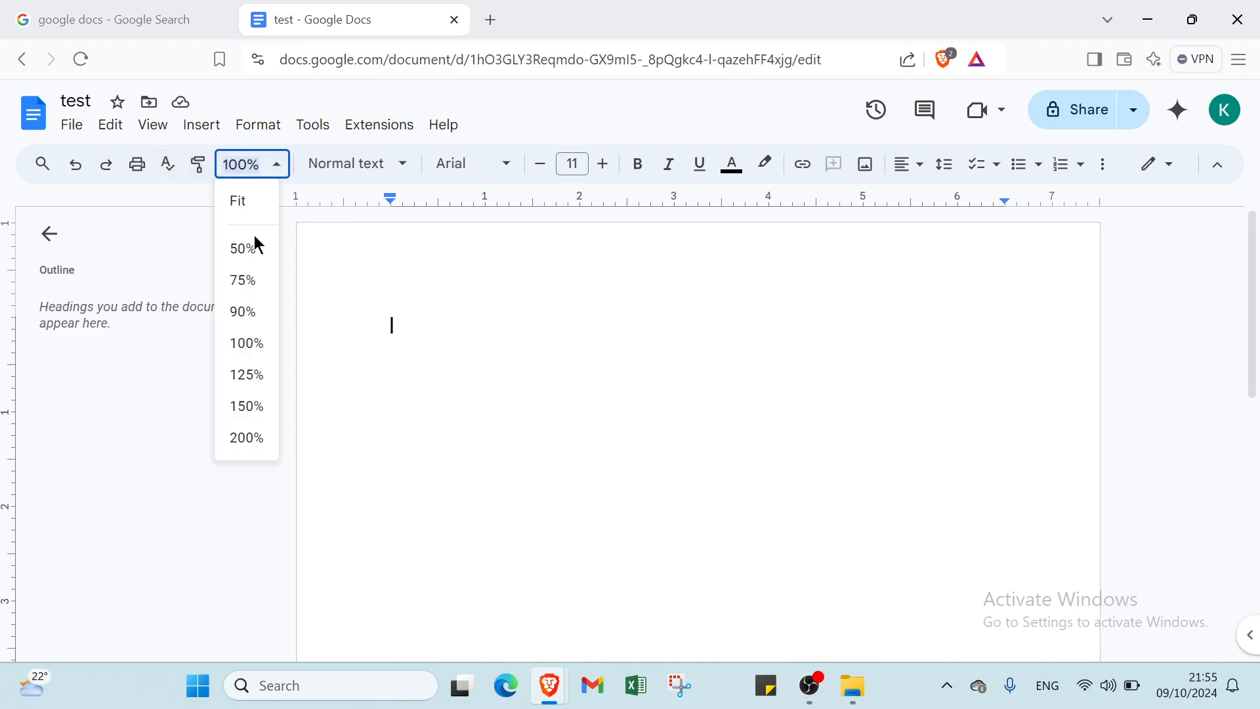
left_click(266, 403)
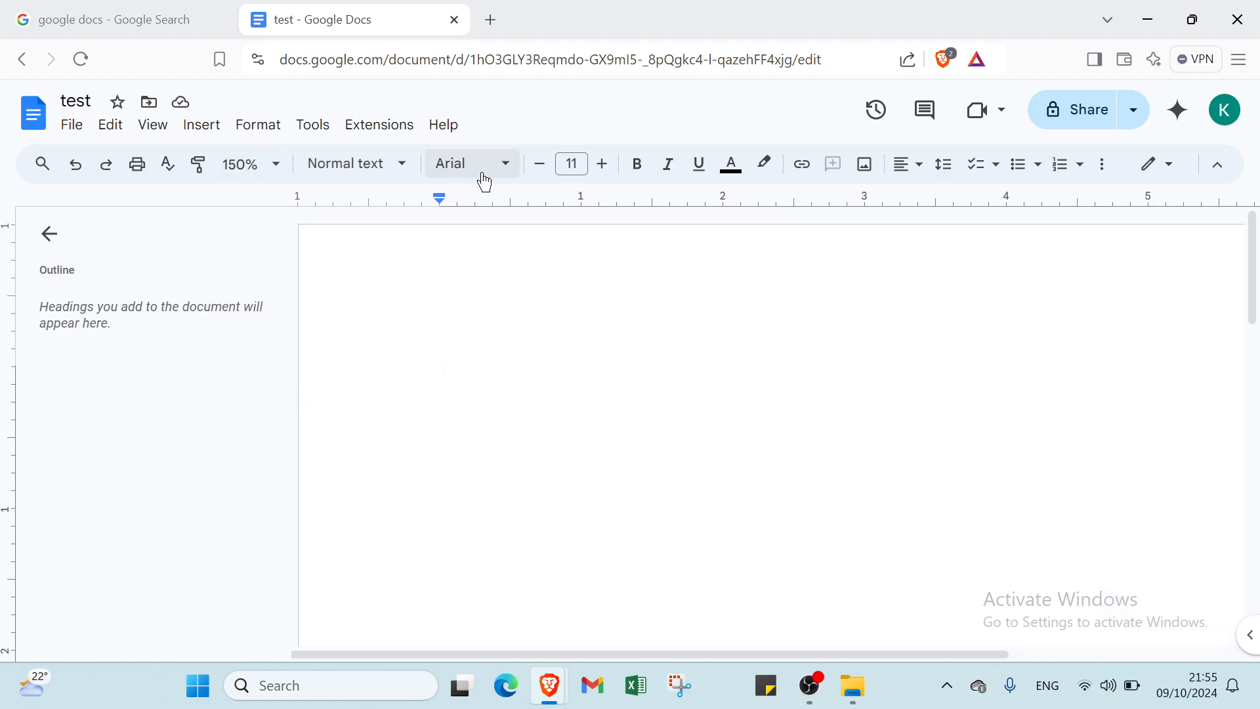
- Format the empty first line with the Title style, font size 96 and bold
left_click(365, 161)
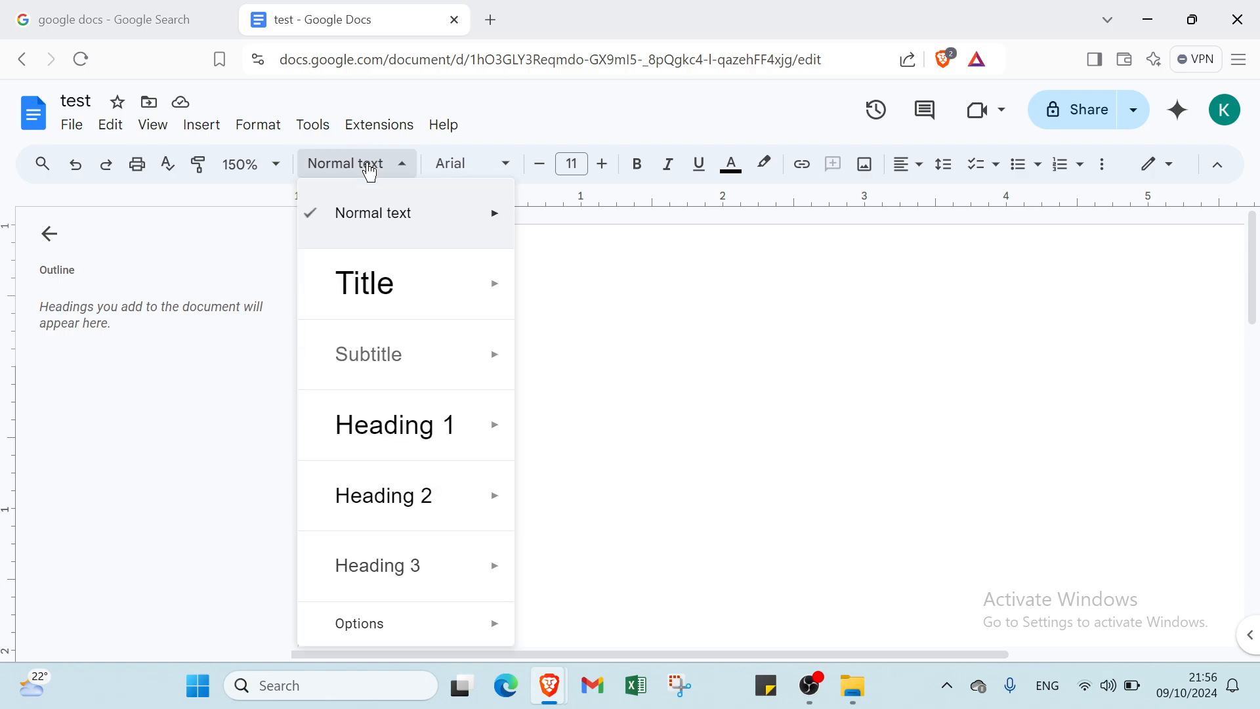
mouse_move(393, 347)
left_click(391, 309)
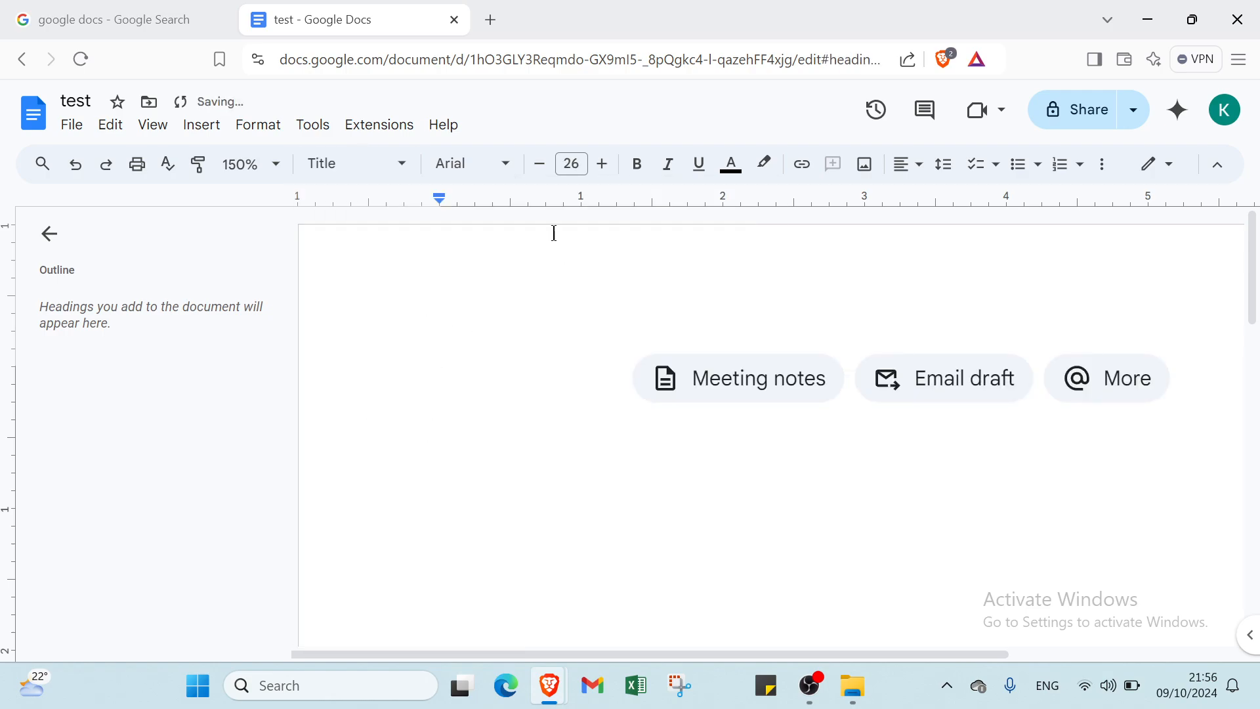
left_click(571, 163)
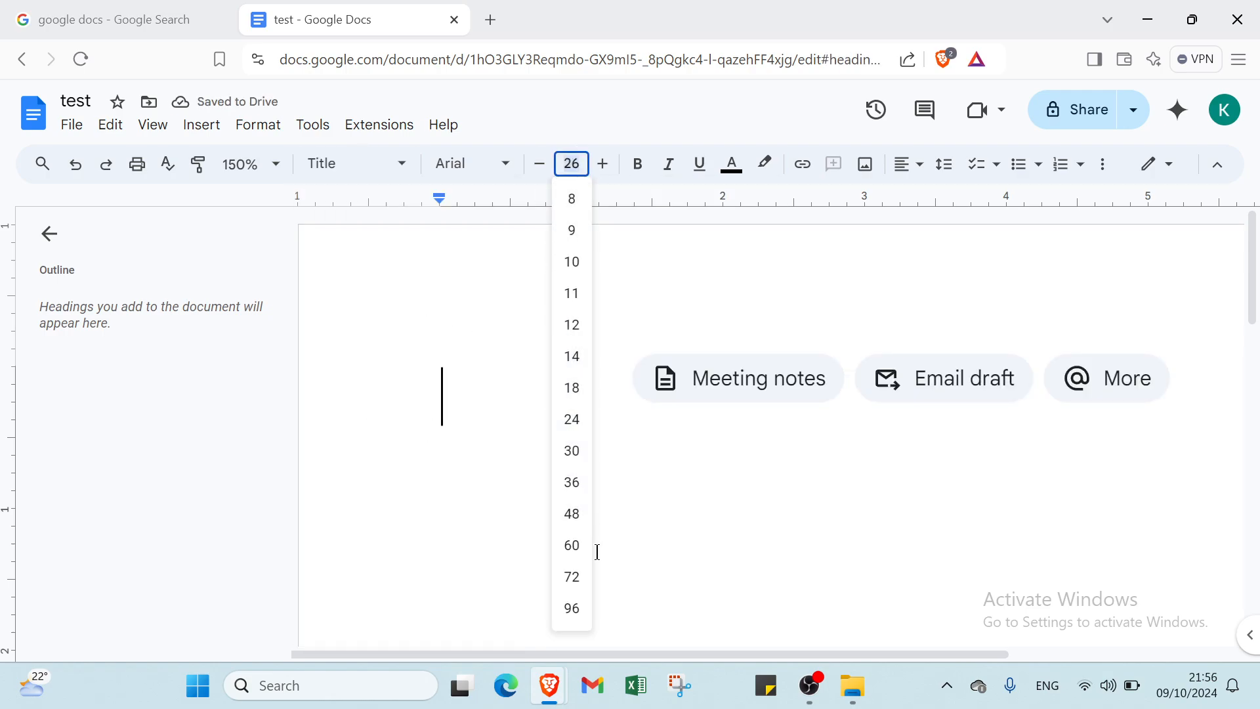
left_click(571, 612)
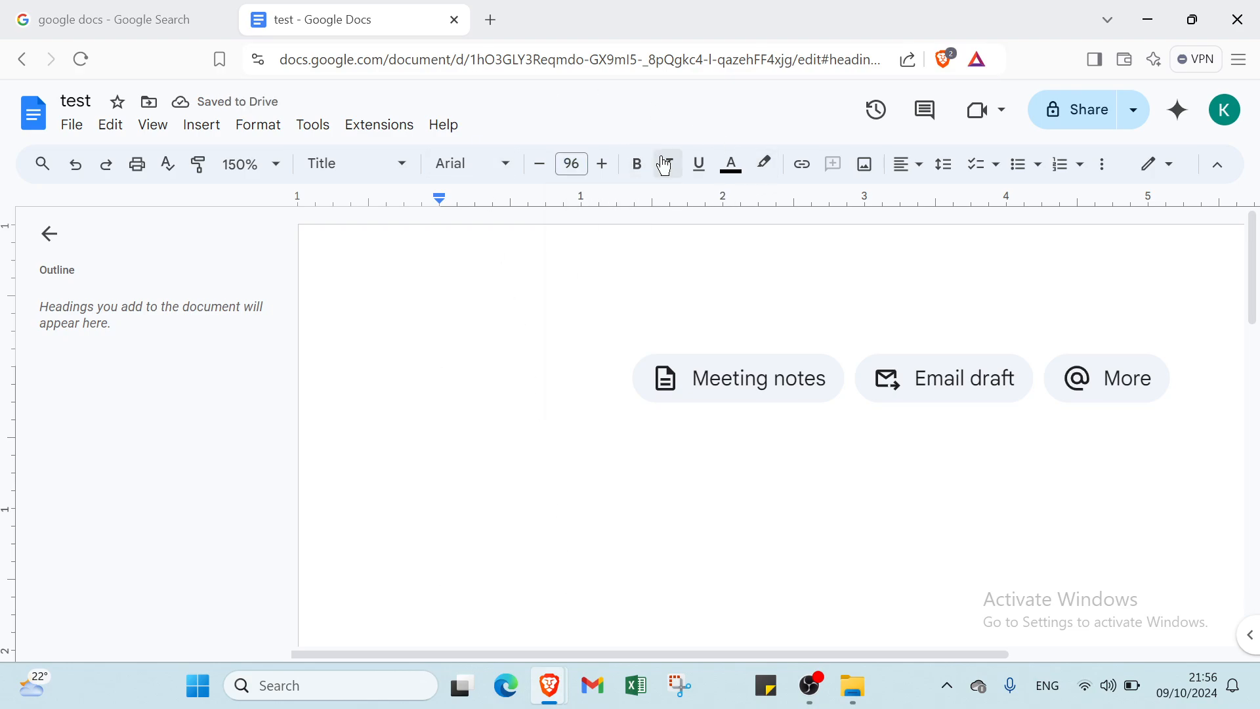
left_click(727, 172)
left_click(739, 200)
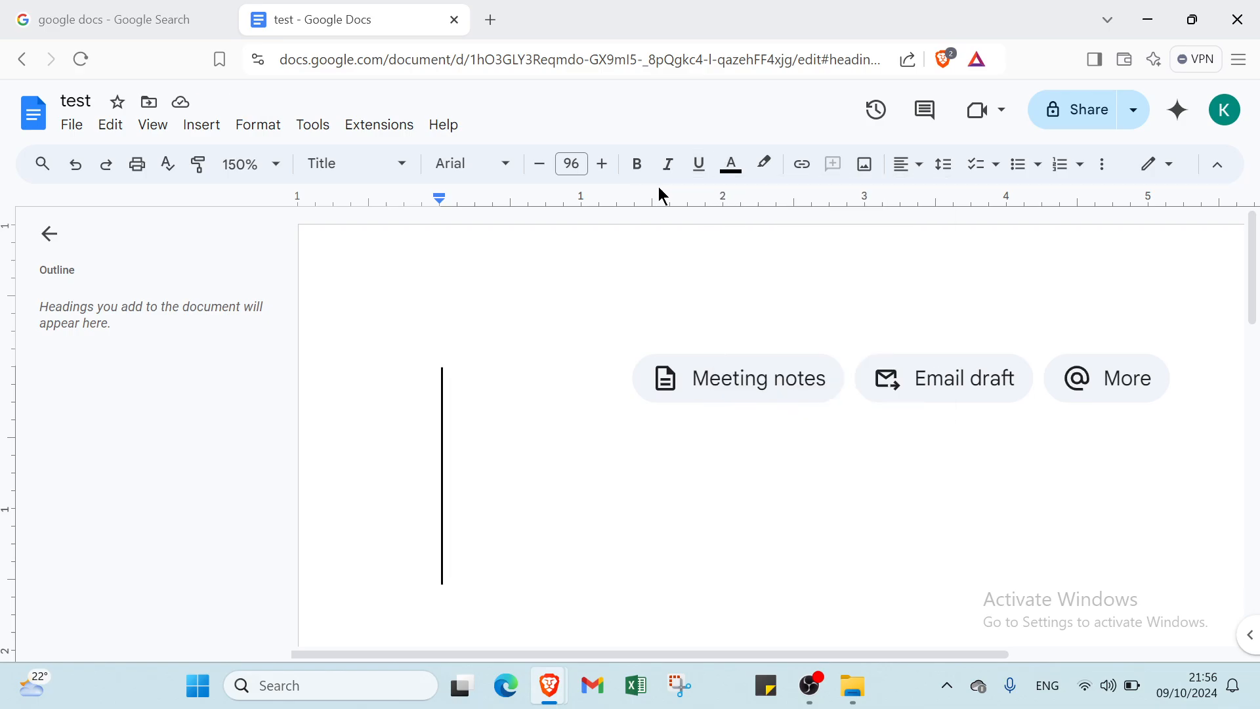
left_click(646, 169)
- Enter "Google docs" as the title and start a new paragraph below it
type("gp")
key("BackSpace")
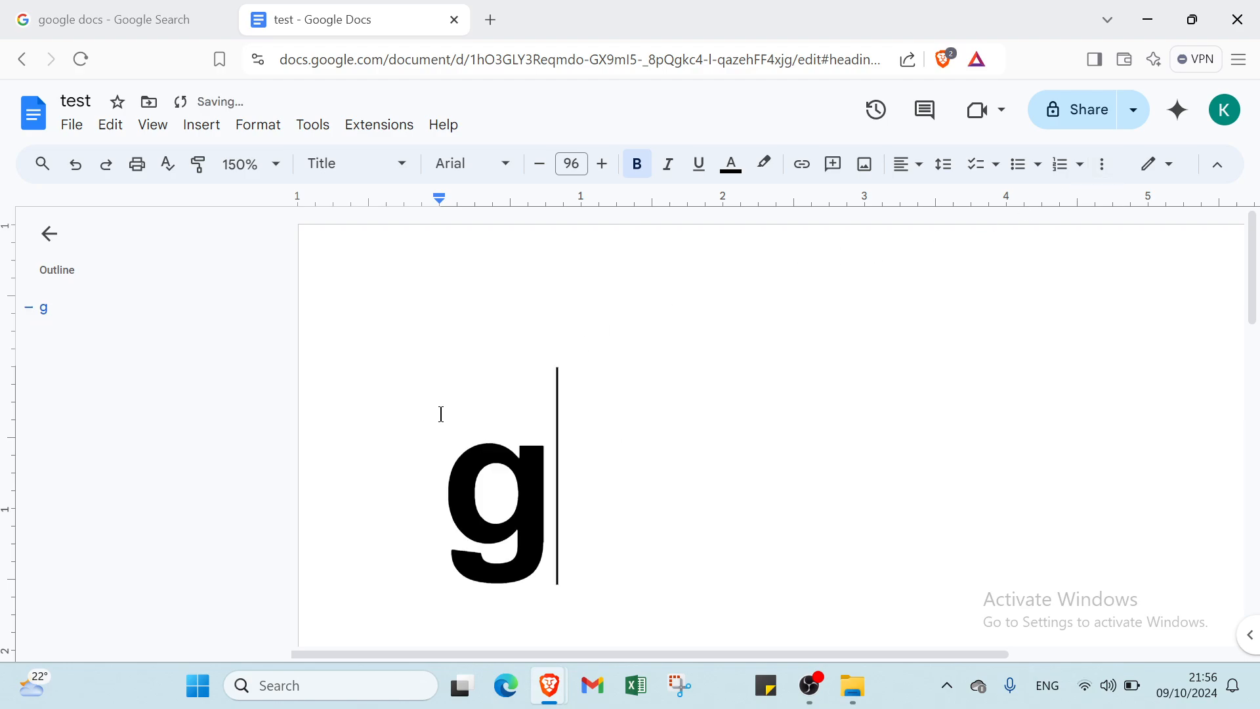
type("oogle ")
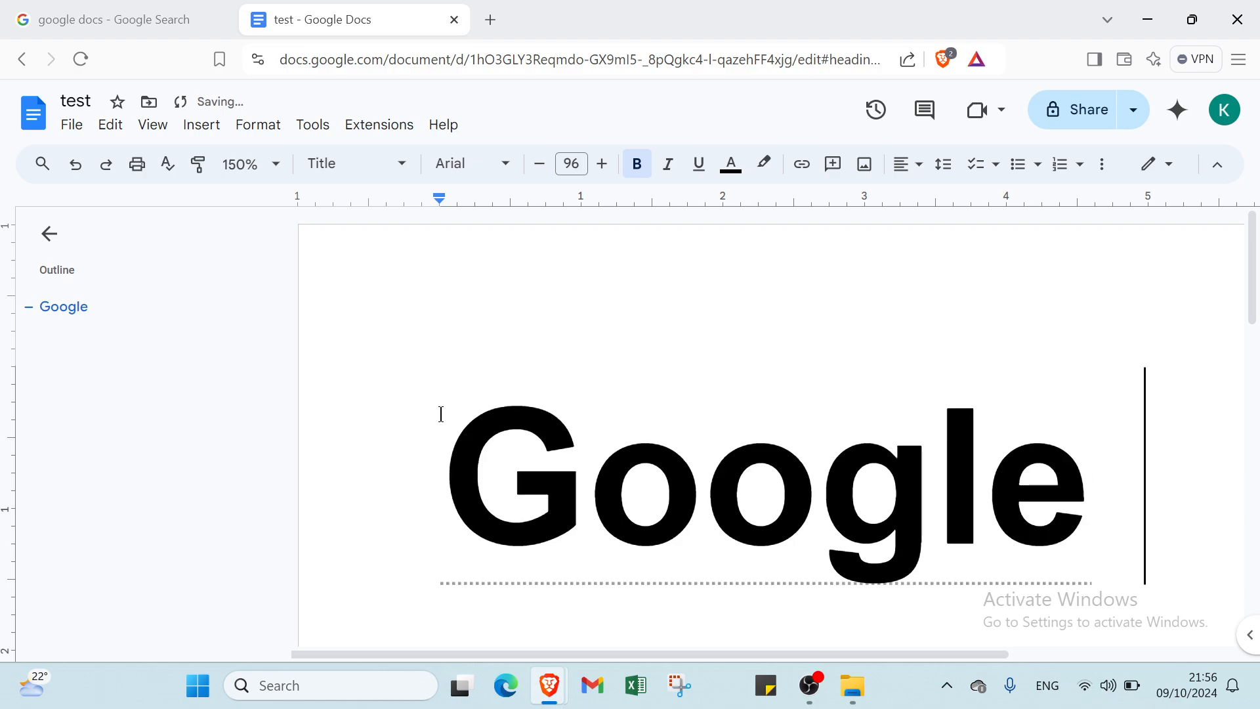
type("docs")
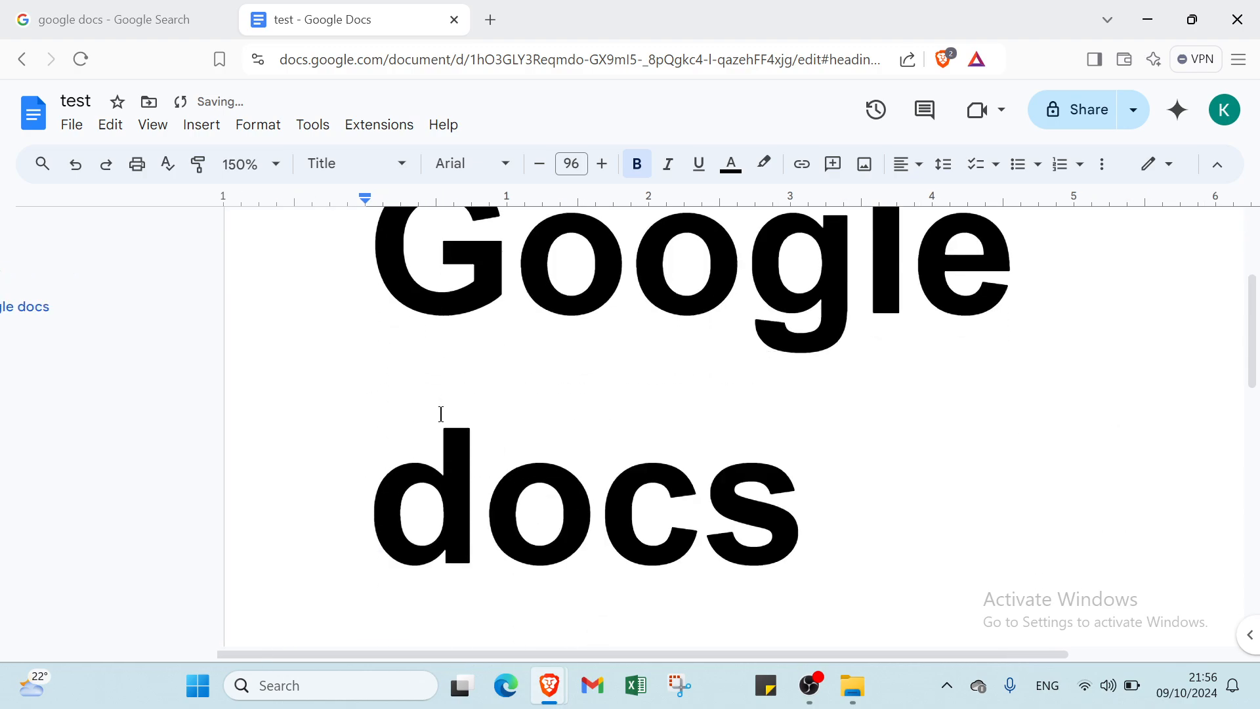
key("Return")
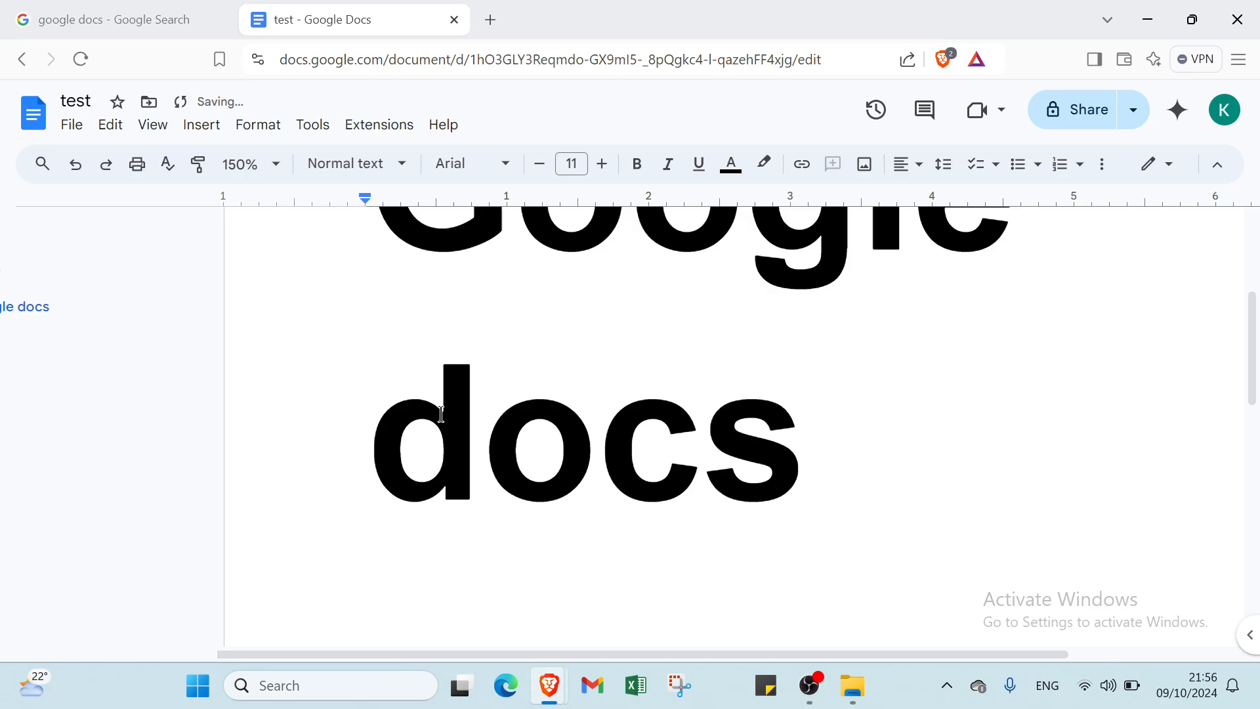
- Set the font size to 60 at the end of the word "docs" in the title
scroll(441, 414, "up", 5)
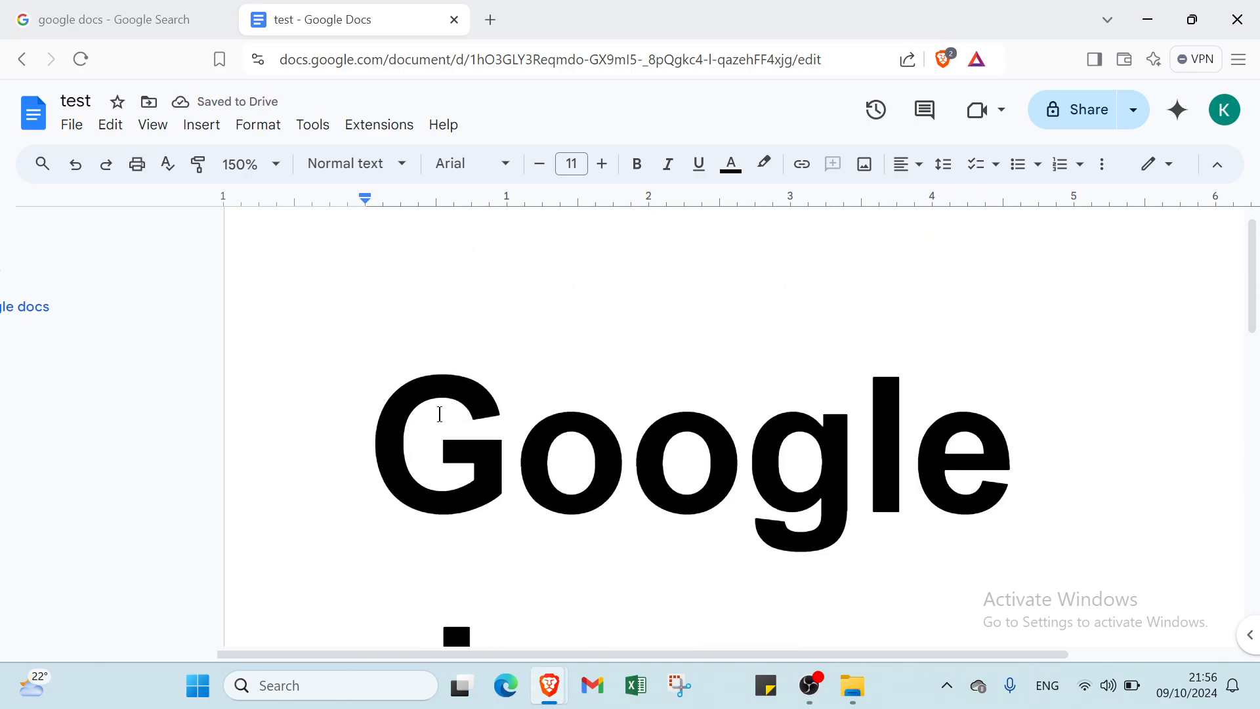
left_click(583, 162)
left_click(459, 307)
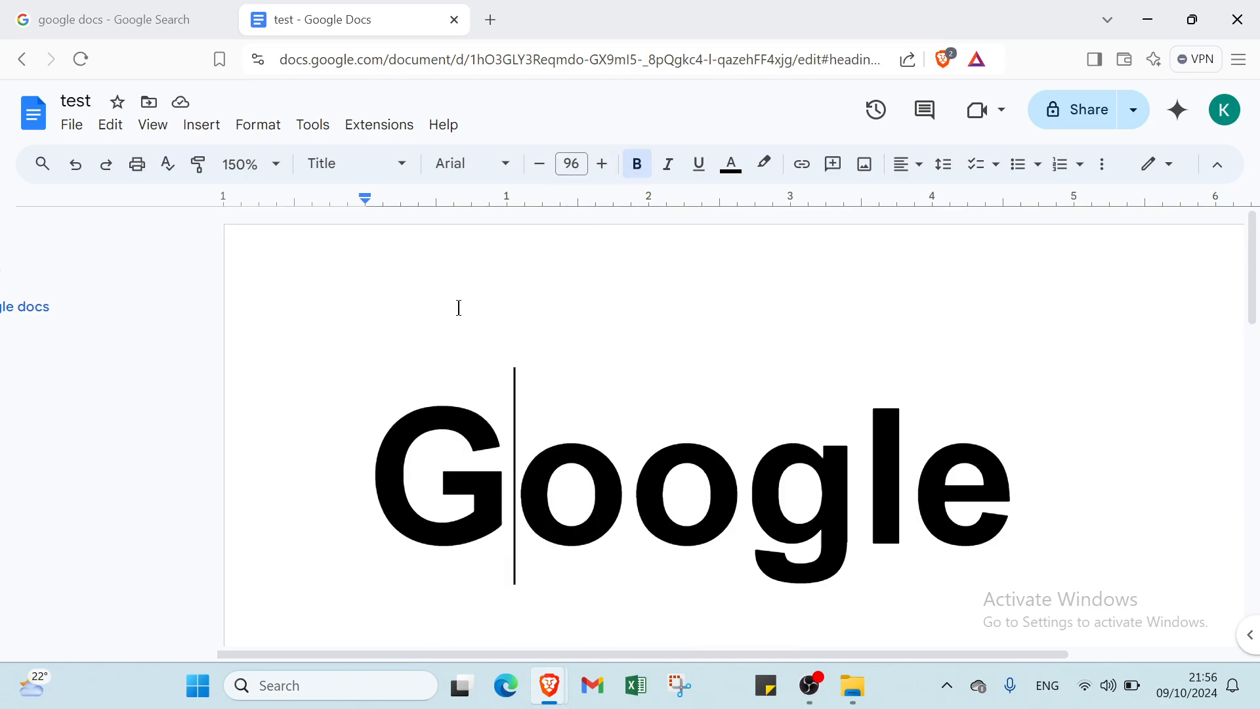
scroll(724, 480, "down", 5)
left_click(797, 416)
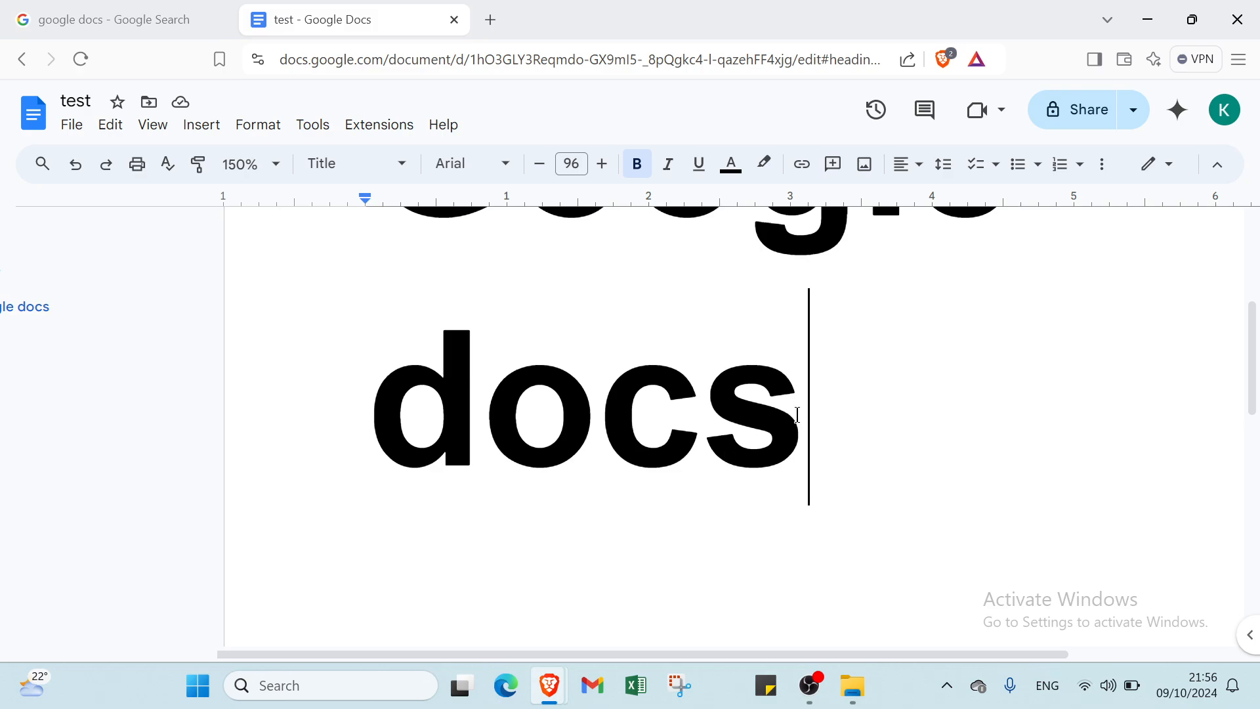
left_click(575, 161)
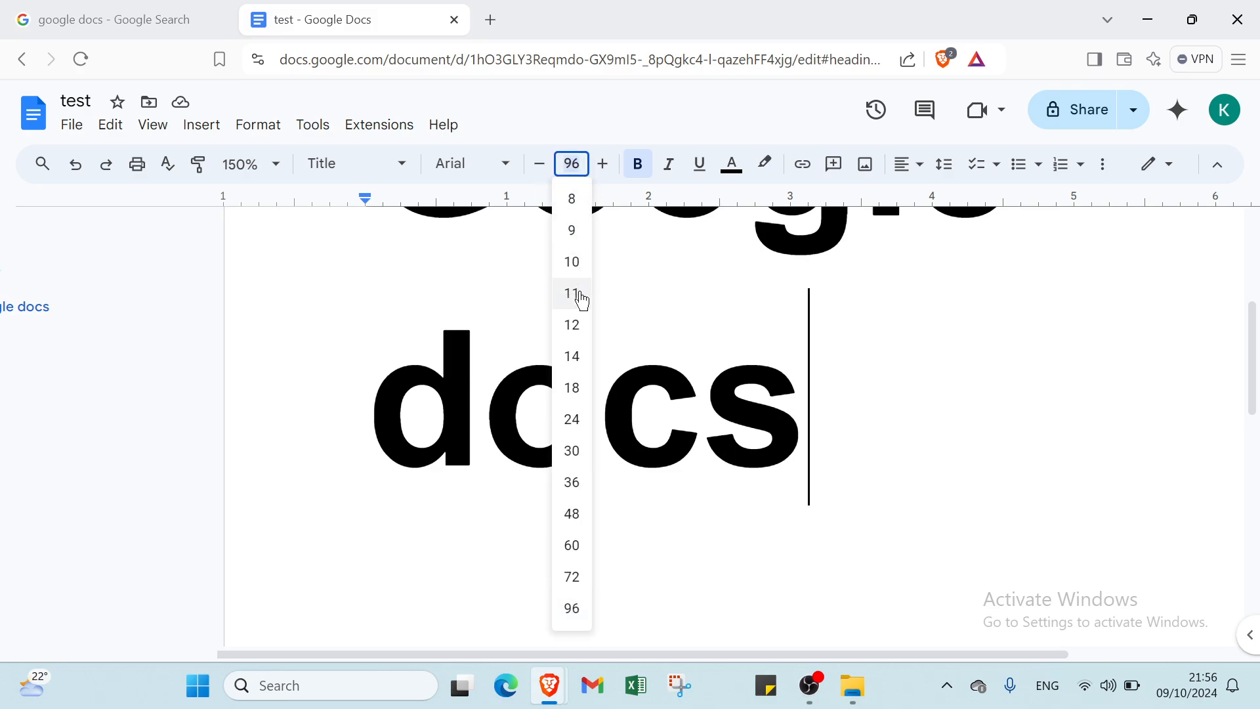
left_click(572, 544)
- Delete all of the title text and remove its Title style from the page
left_click_drag(837, 401, 388, 378)
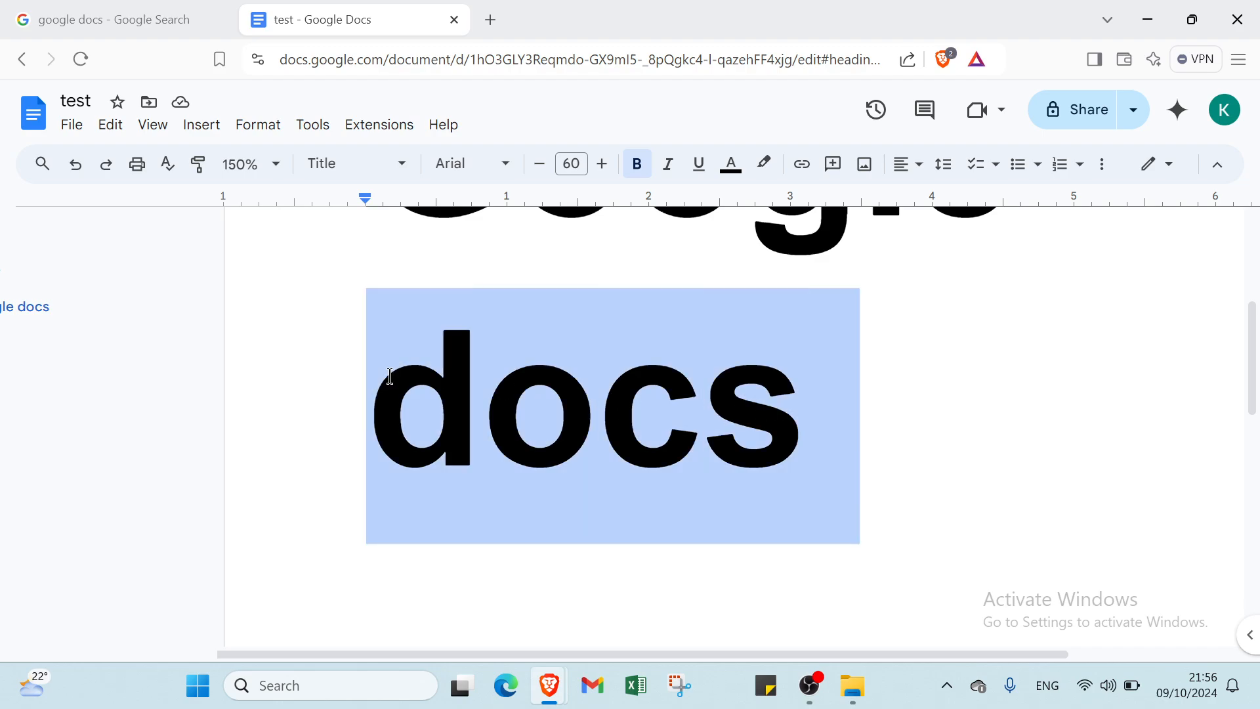
key("BackSpace")
key("BackSpace")
key("ctrl+a")
key("BackSpace")
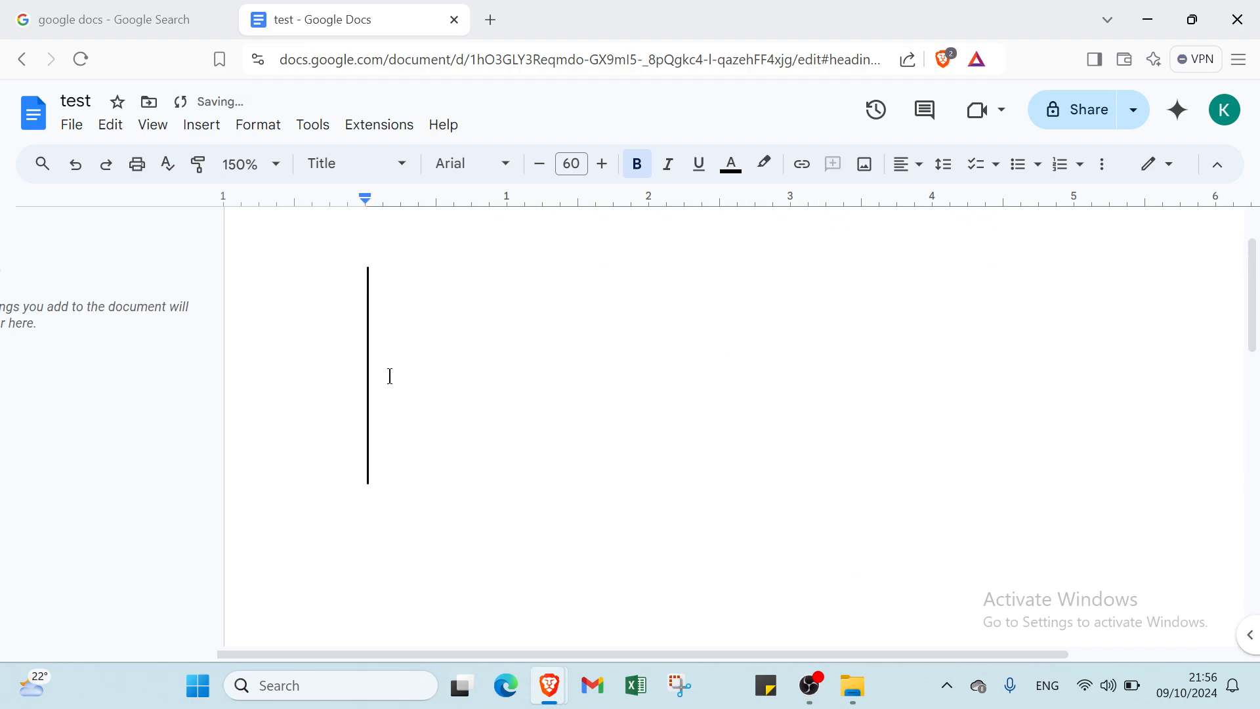
key("BackSpace")
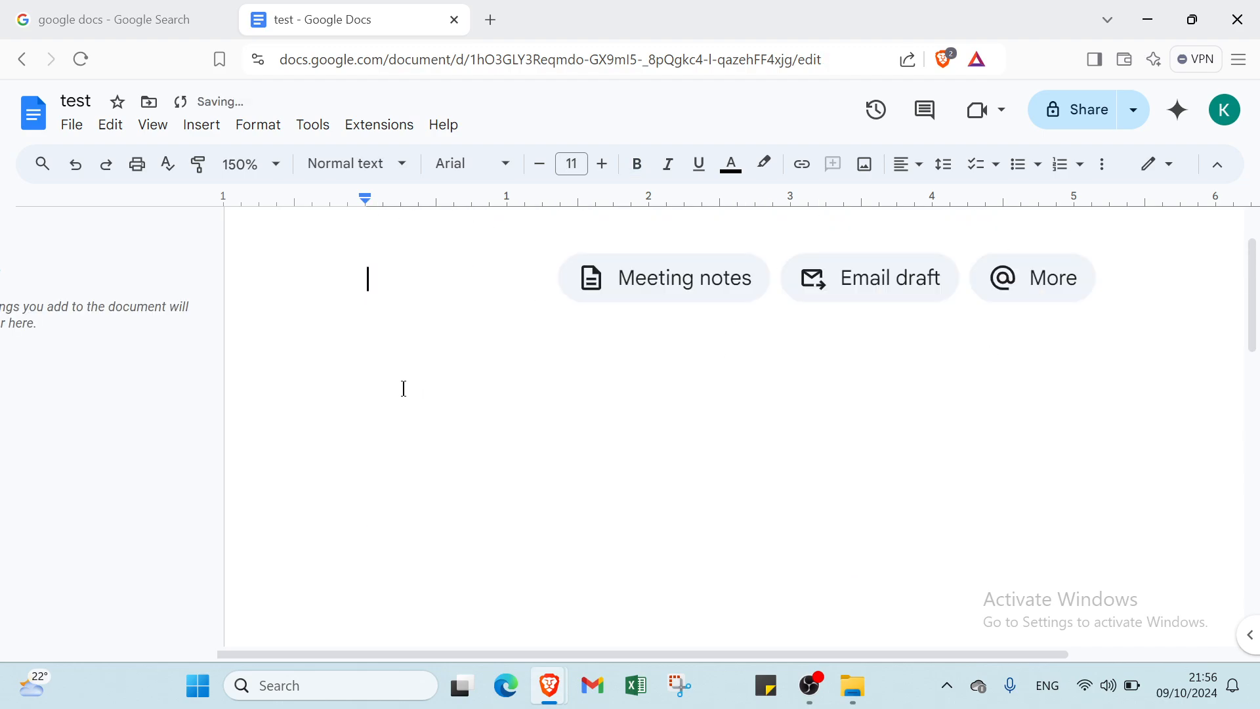
left_click(562, 161)
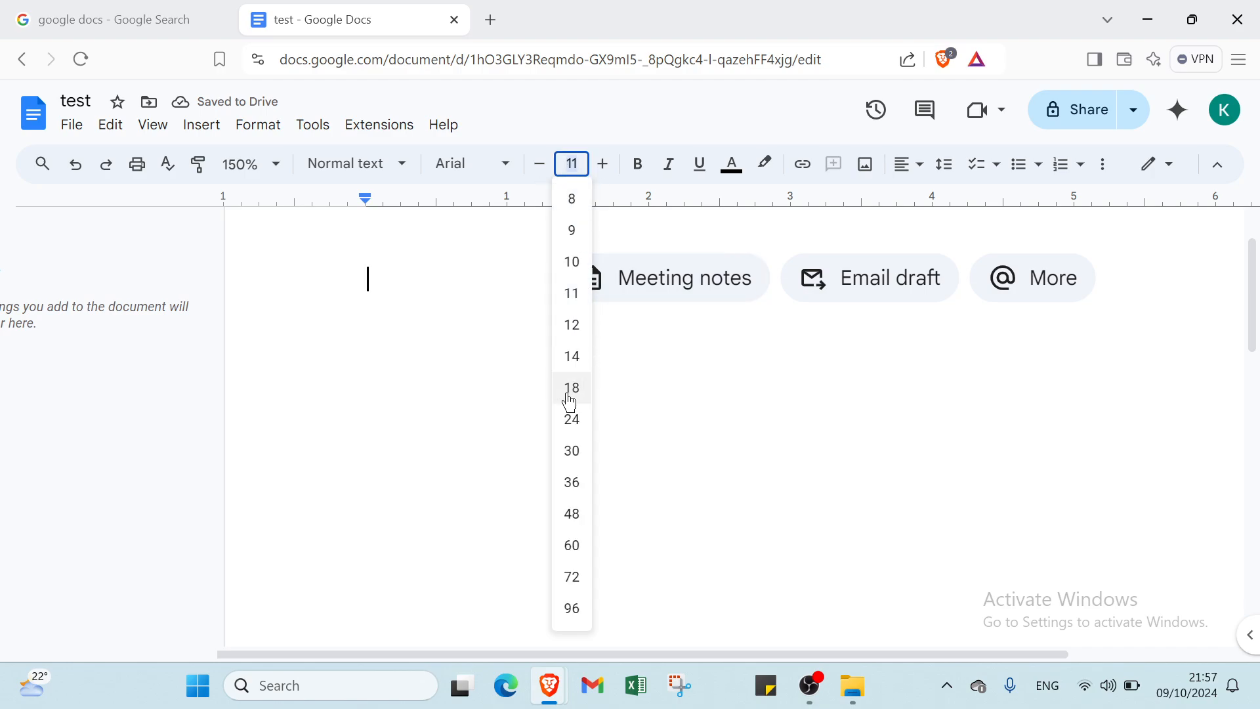
left_click(573, 546)
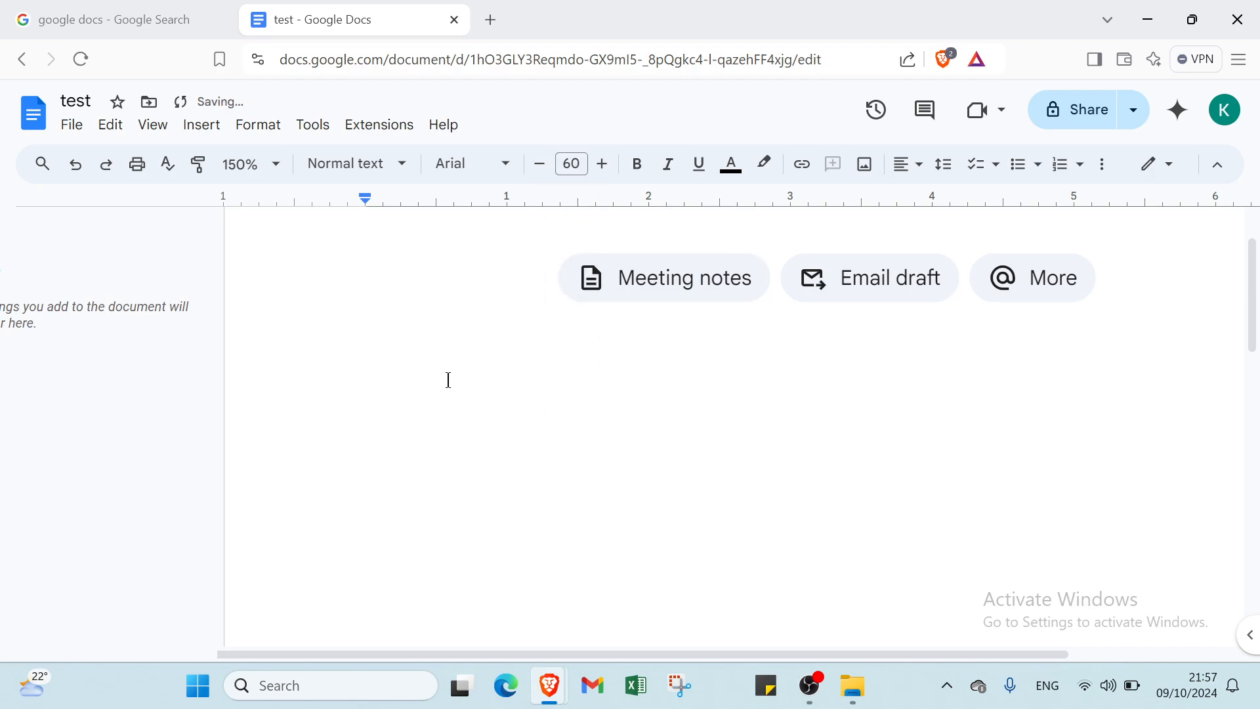
type("goo")
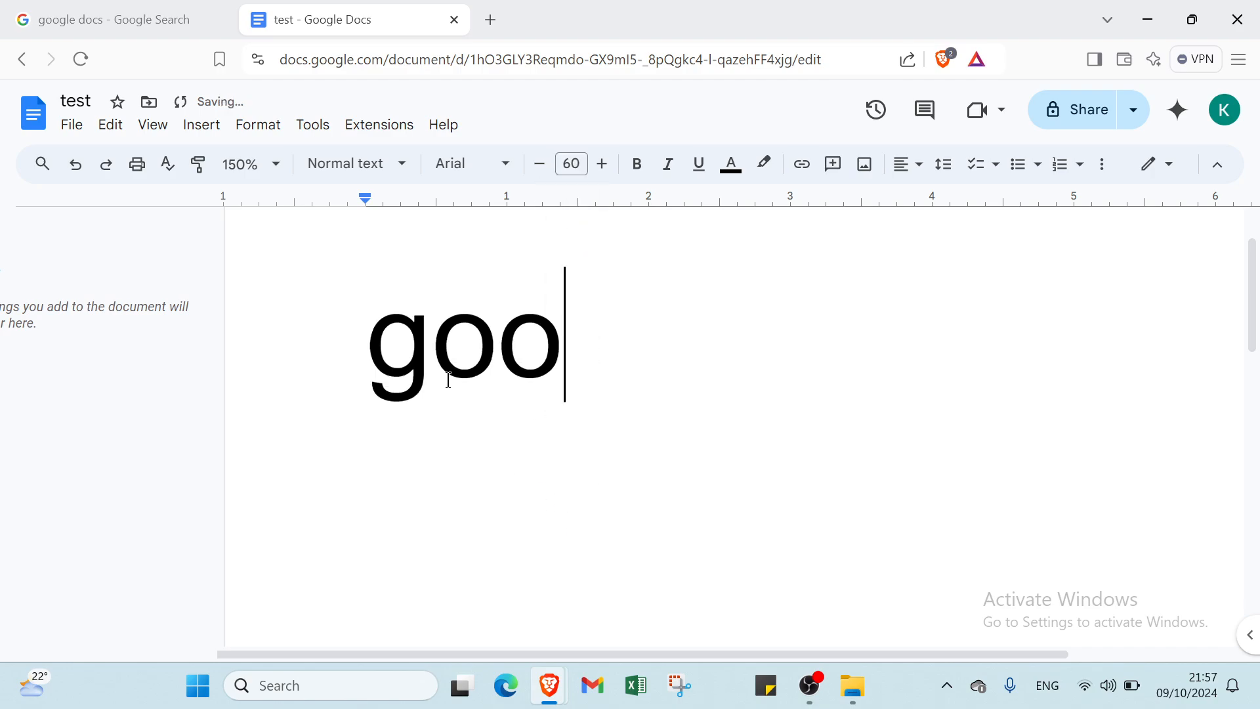
key("BackSpace")
key("BackSpace")
key("BackSpace")
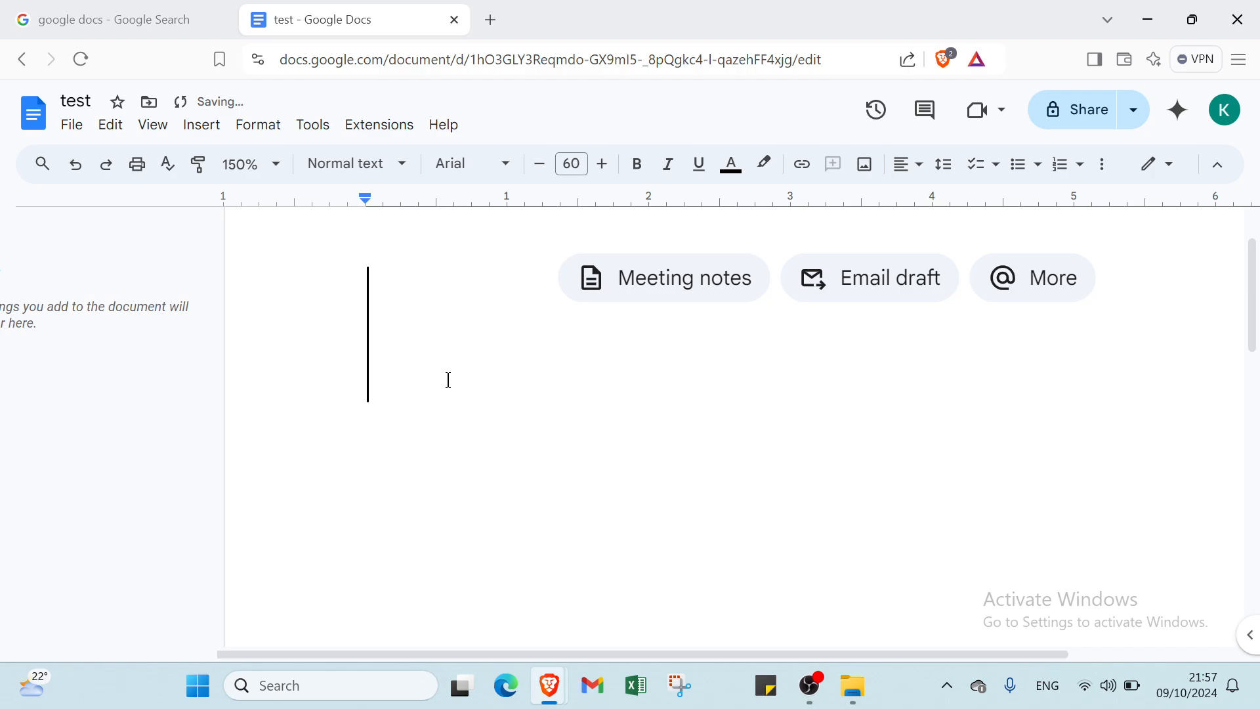
left_click(636, 164)
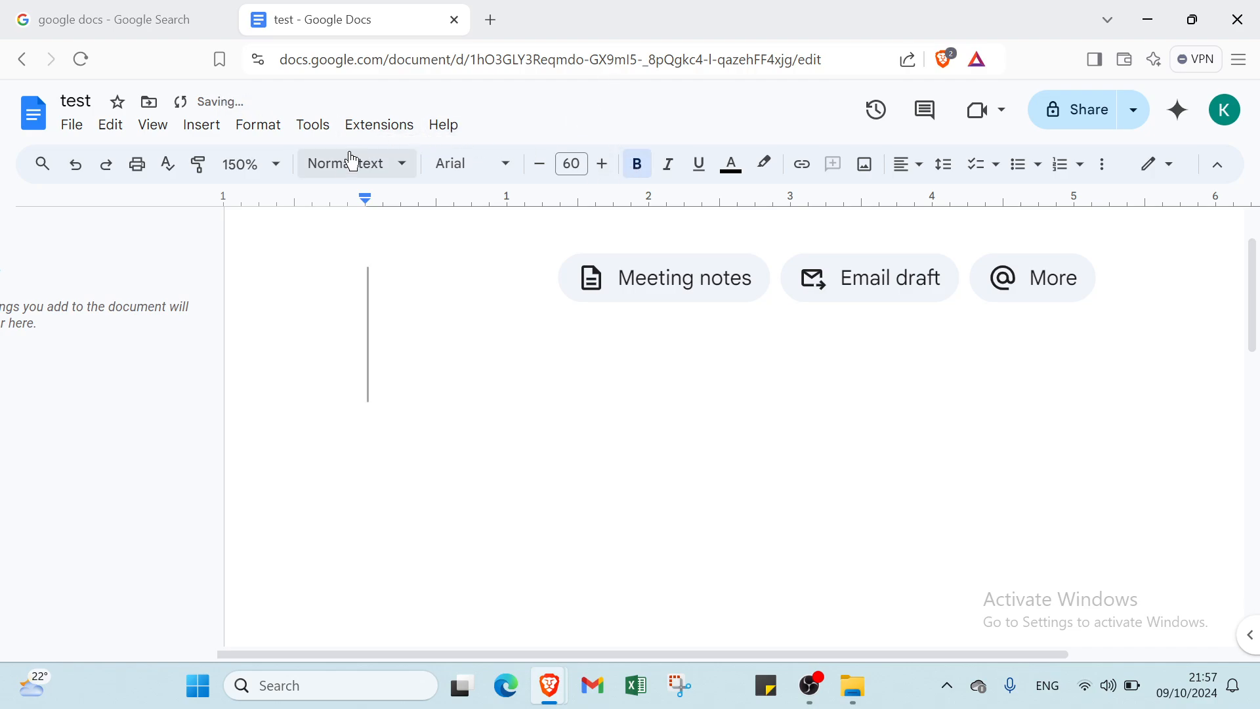
- Format the empty first line with the Title style, font size 60 and bold
left_click(373, 166)
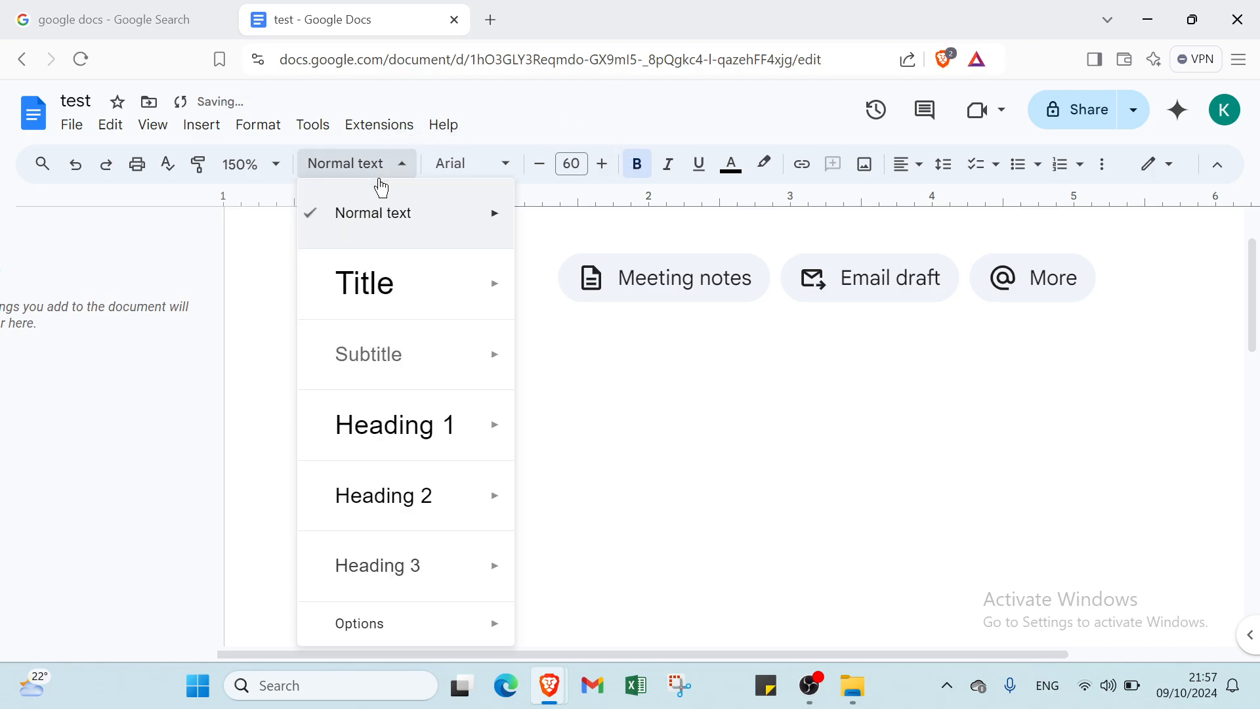
left_click(414, 298)
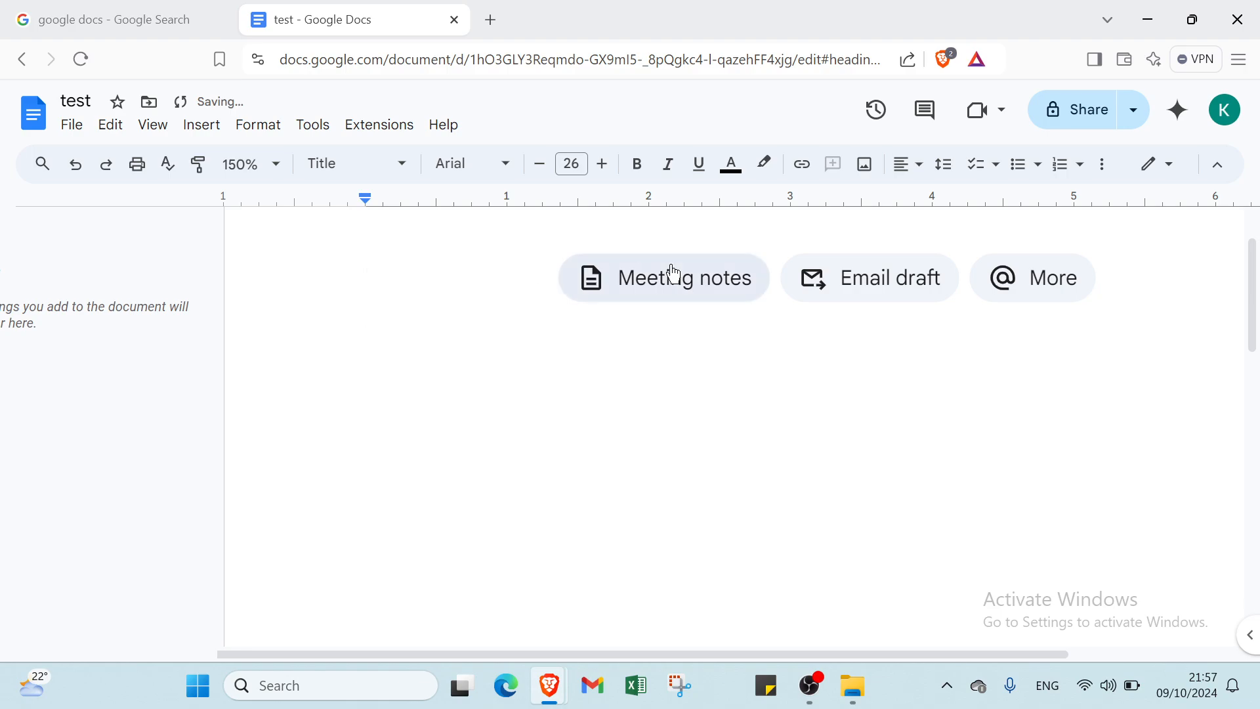
left_click(580, 167)
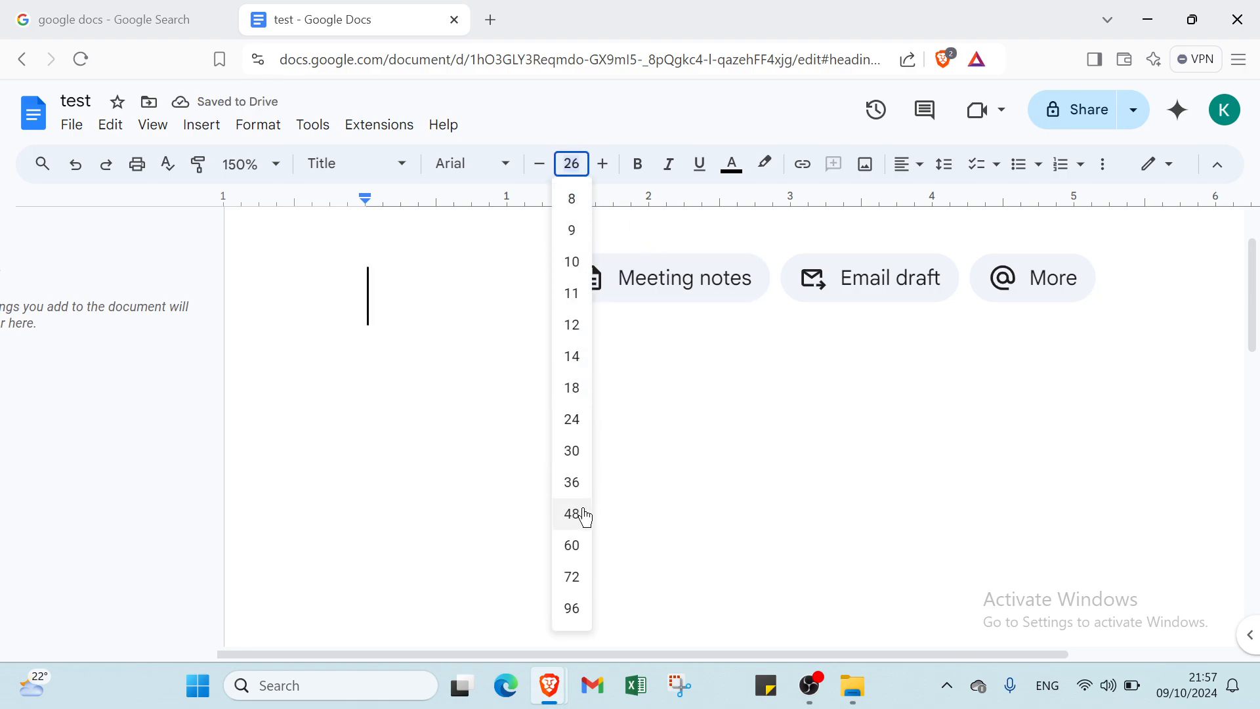
left_click(574, 545)
left_click(637, 165)
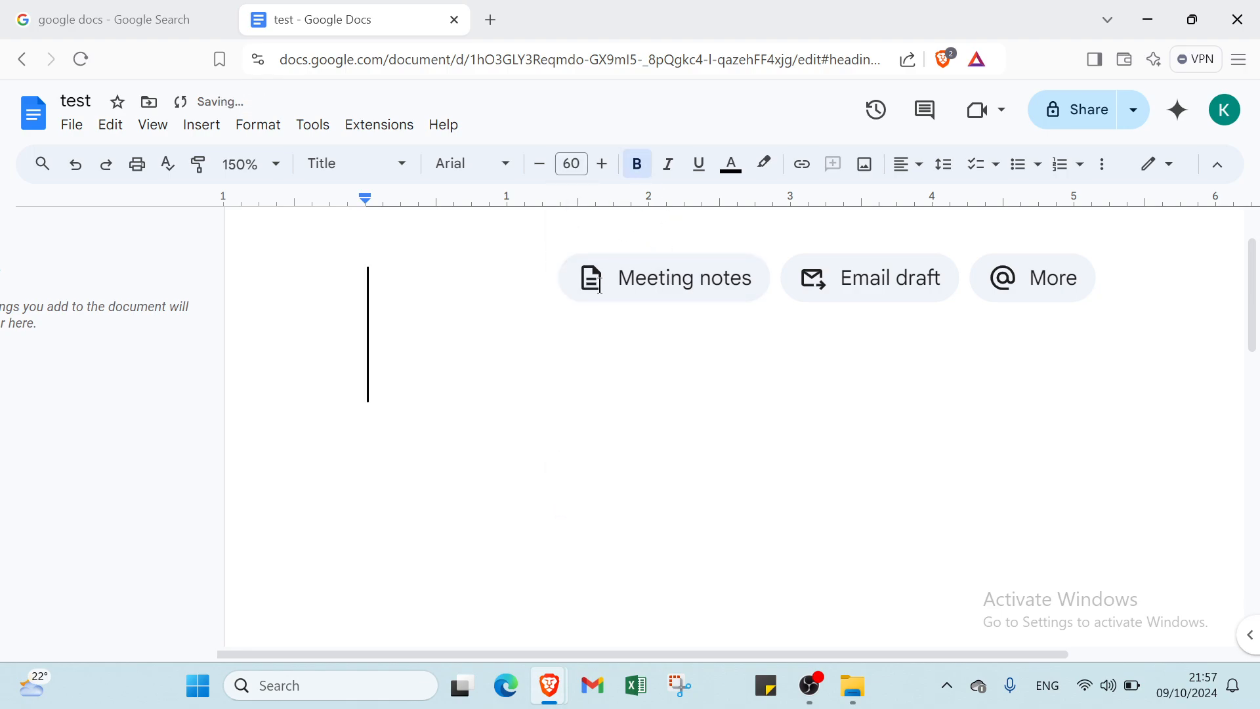
- Enter "Google docs" as the document's title and start a new paragraph beneath it
type("goo")
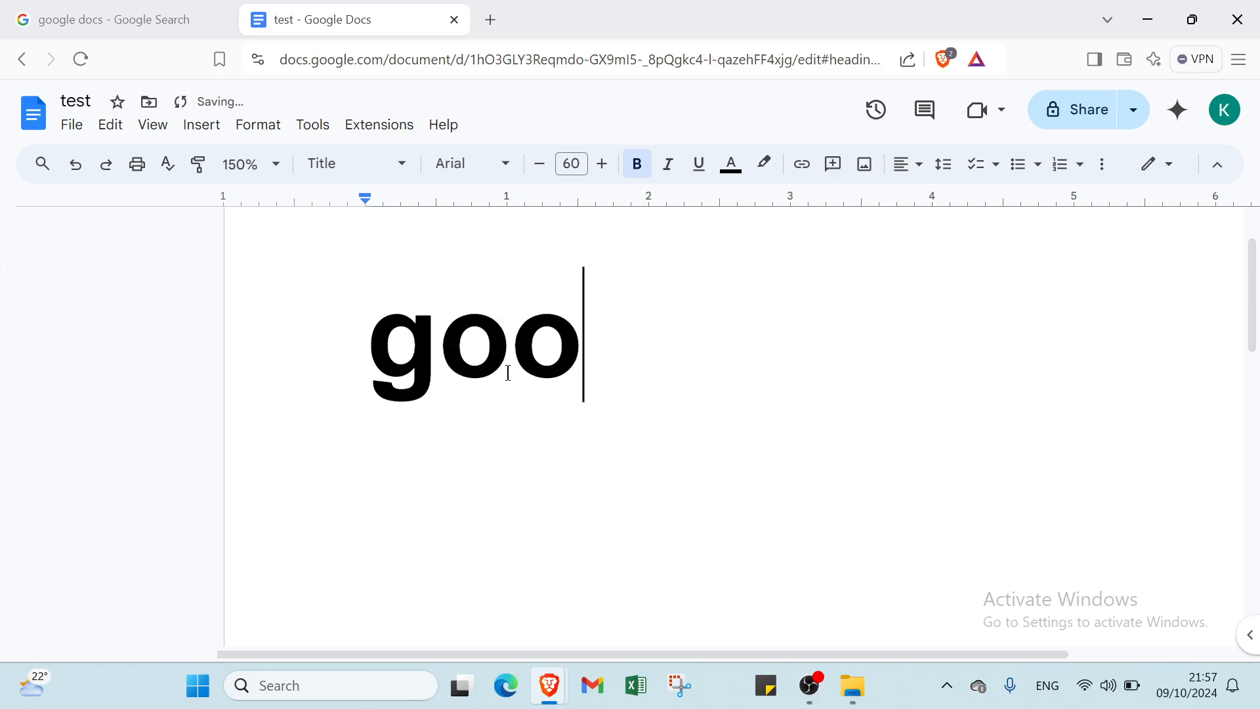
type("gle docs")
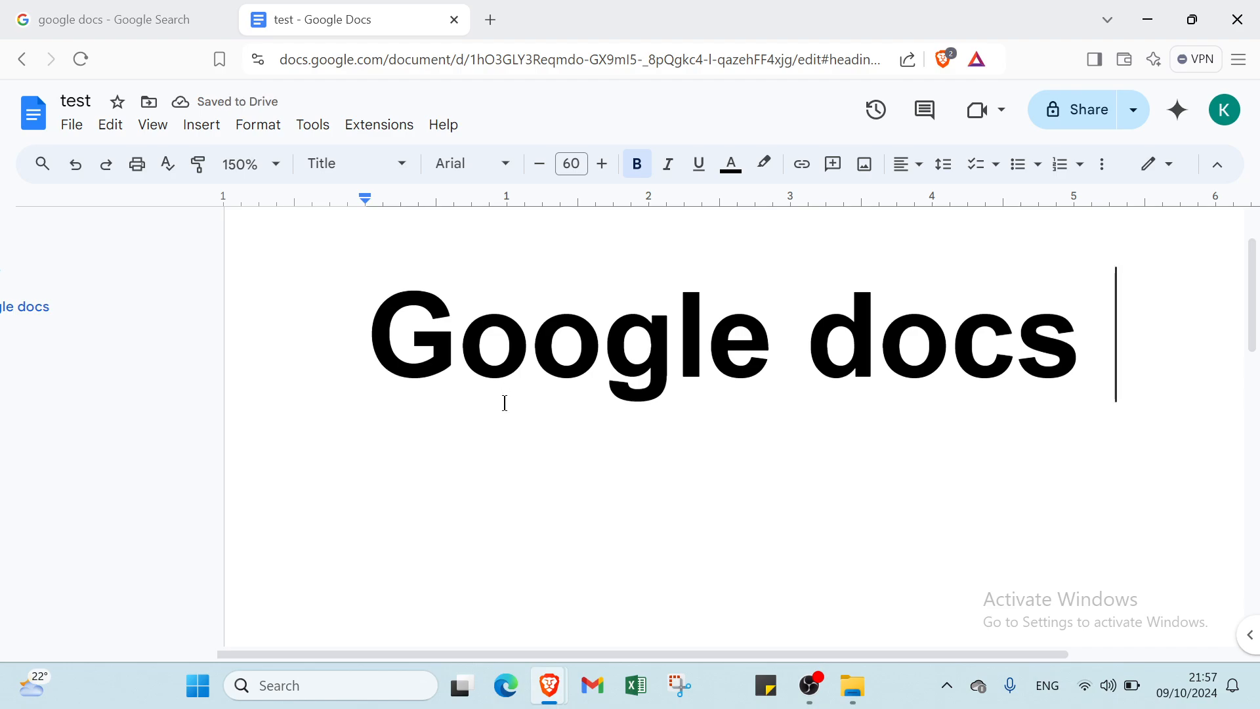
left_click(386, 470)
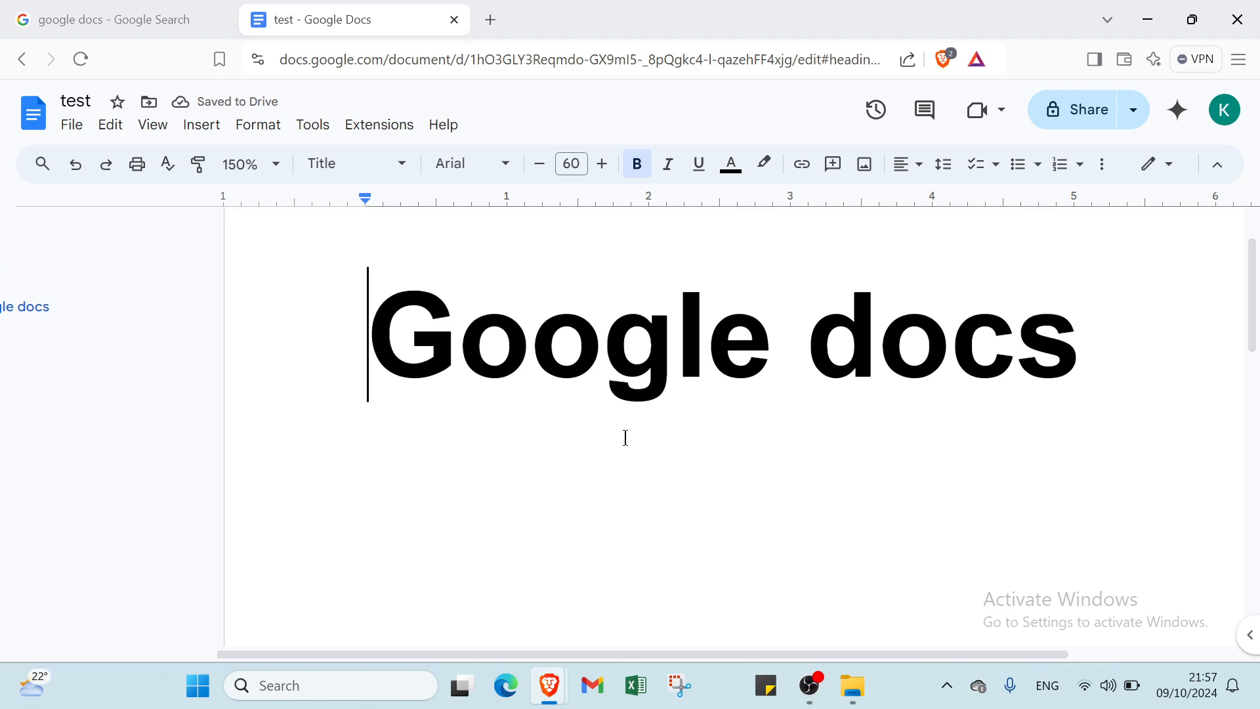
left_click(1117, 331)
key("Return")
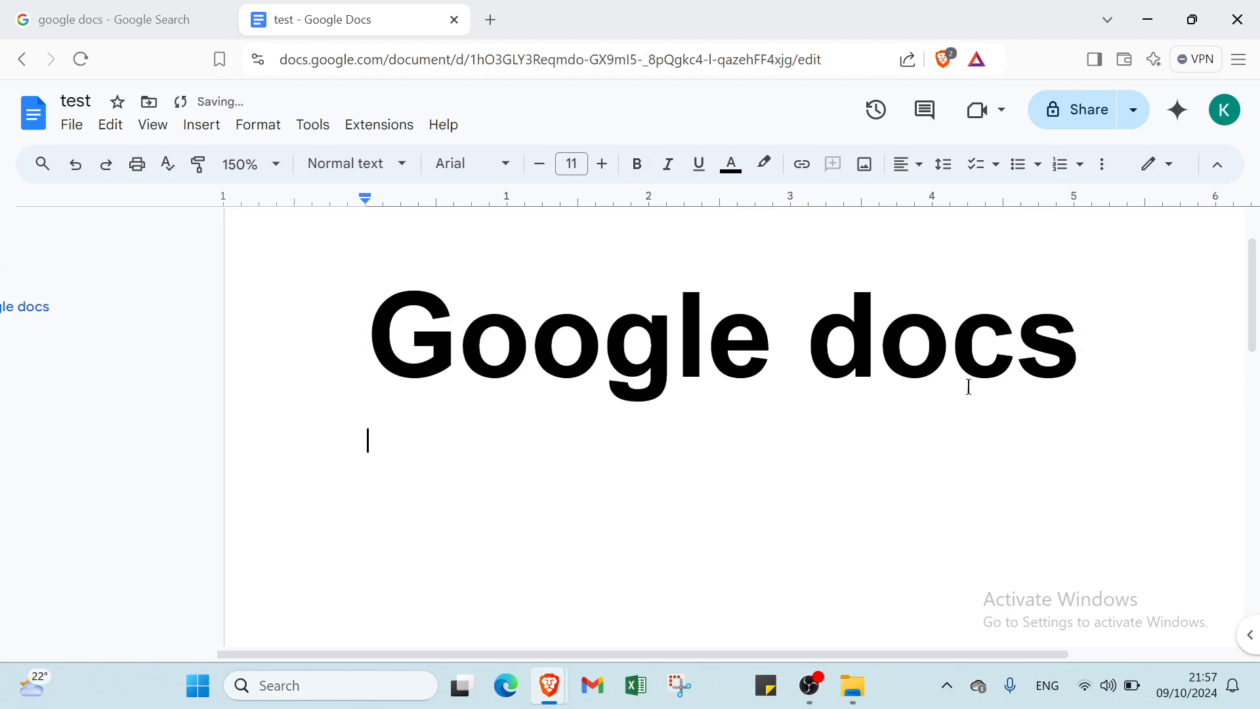
- Format the empty line below the title as Heading 1 in Roboto Serif, font size 36, underlined
left_click(359, 166)
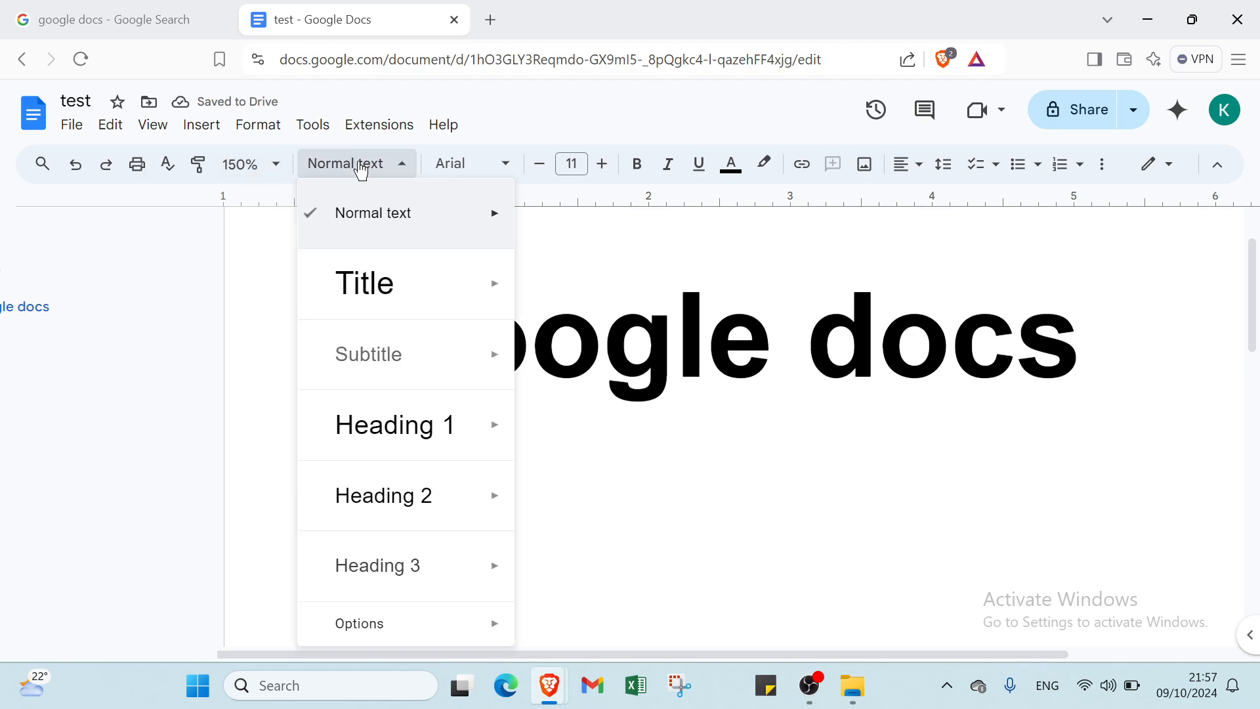
left_click(413, 423)
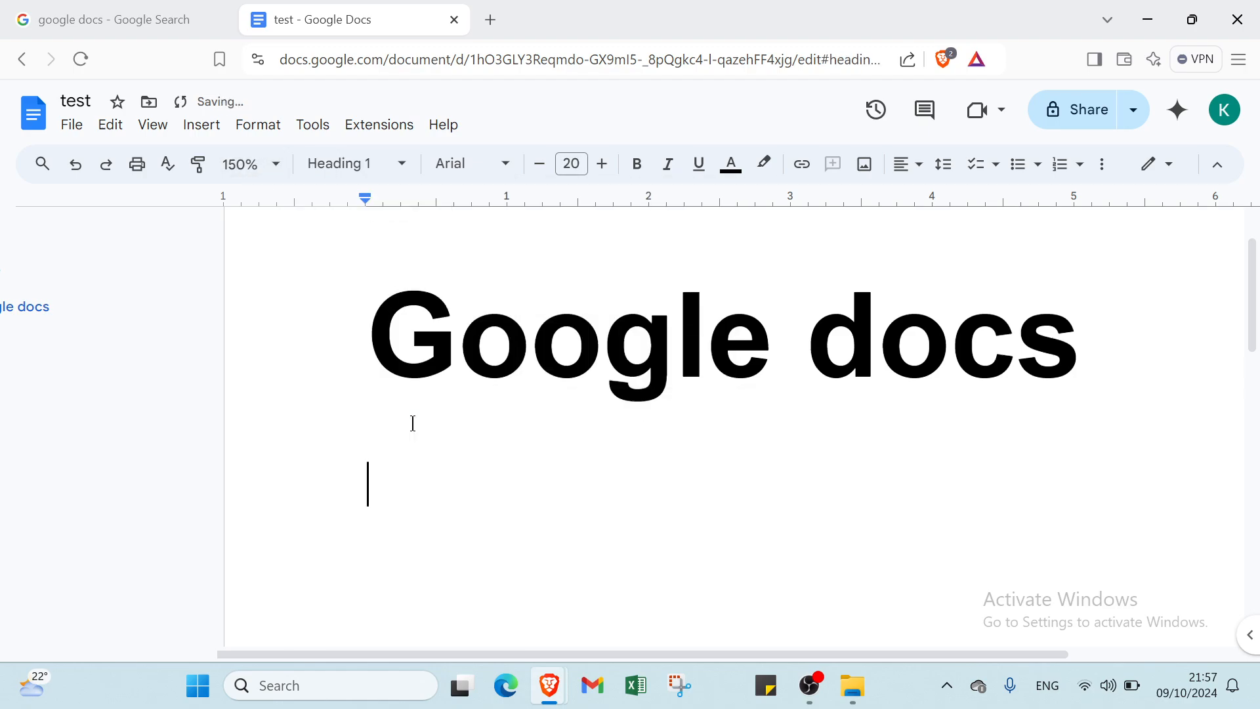
left_click(470, 163)
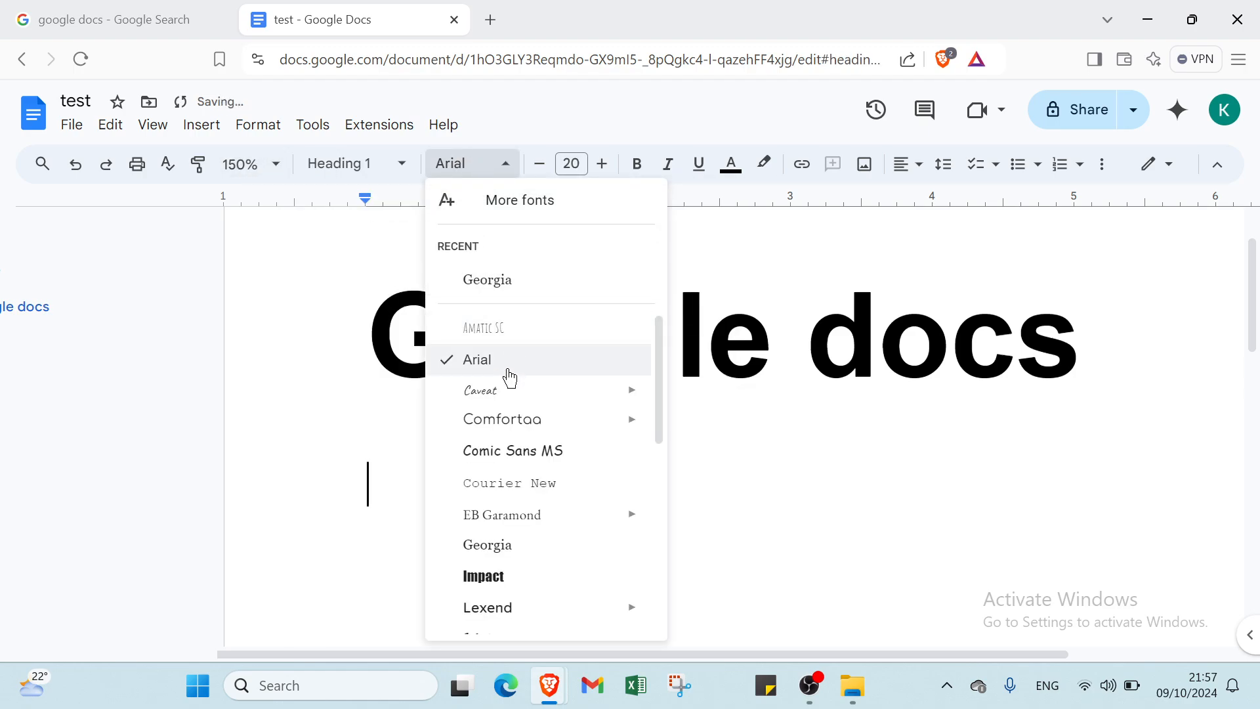
scroll(498, 484, "down", 2)
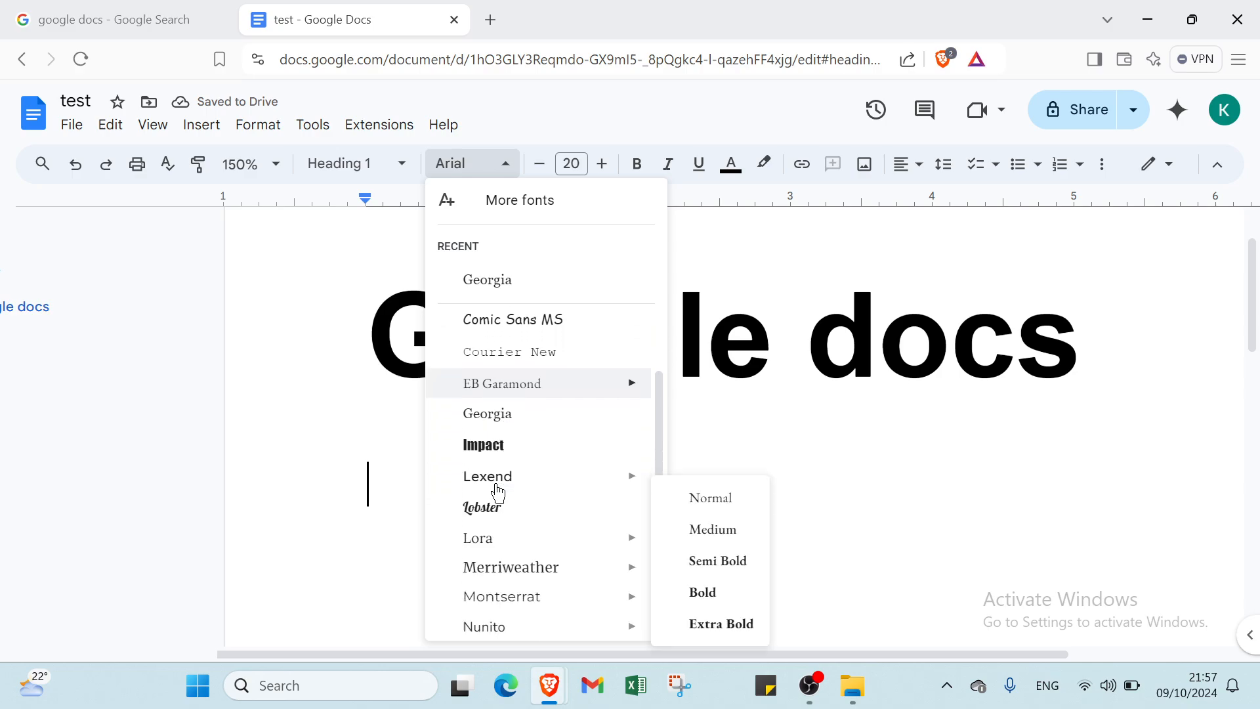
scroll(498, 489, "down", 5)
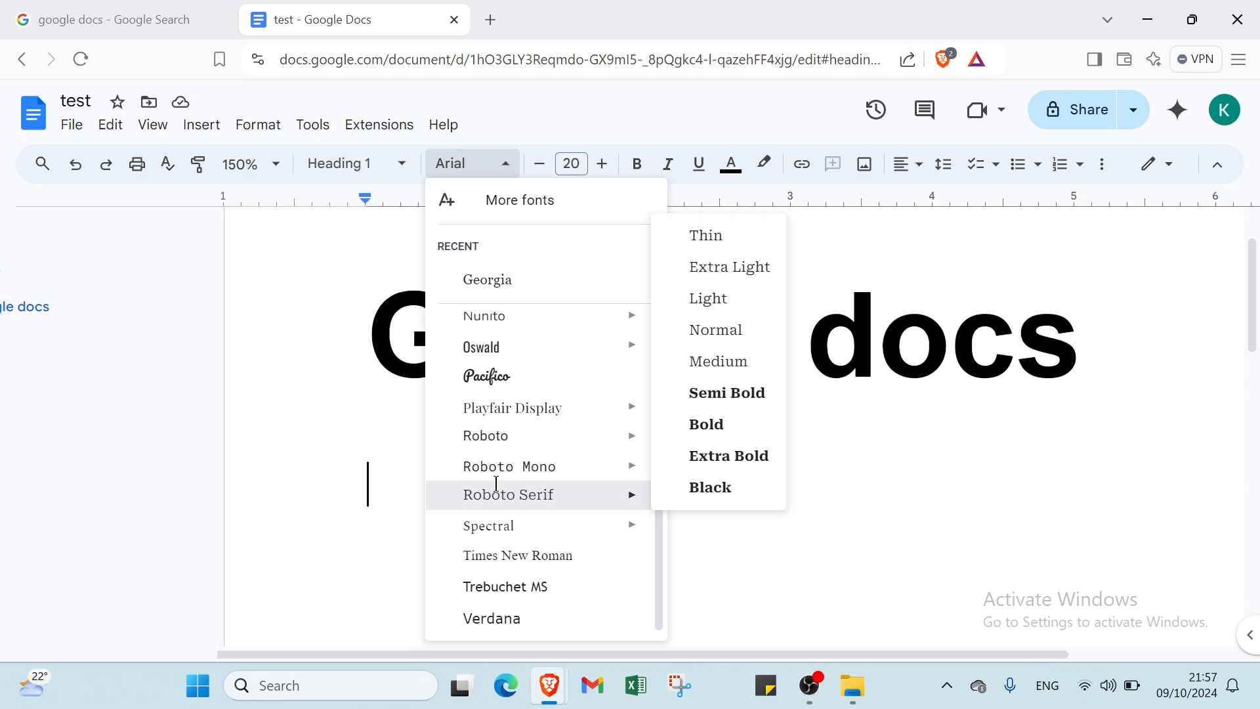
left_click(496, 493)
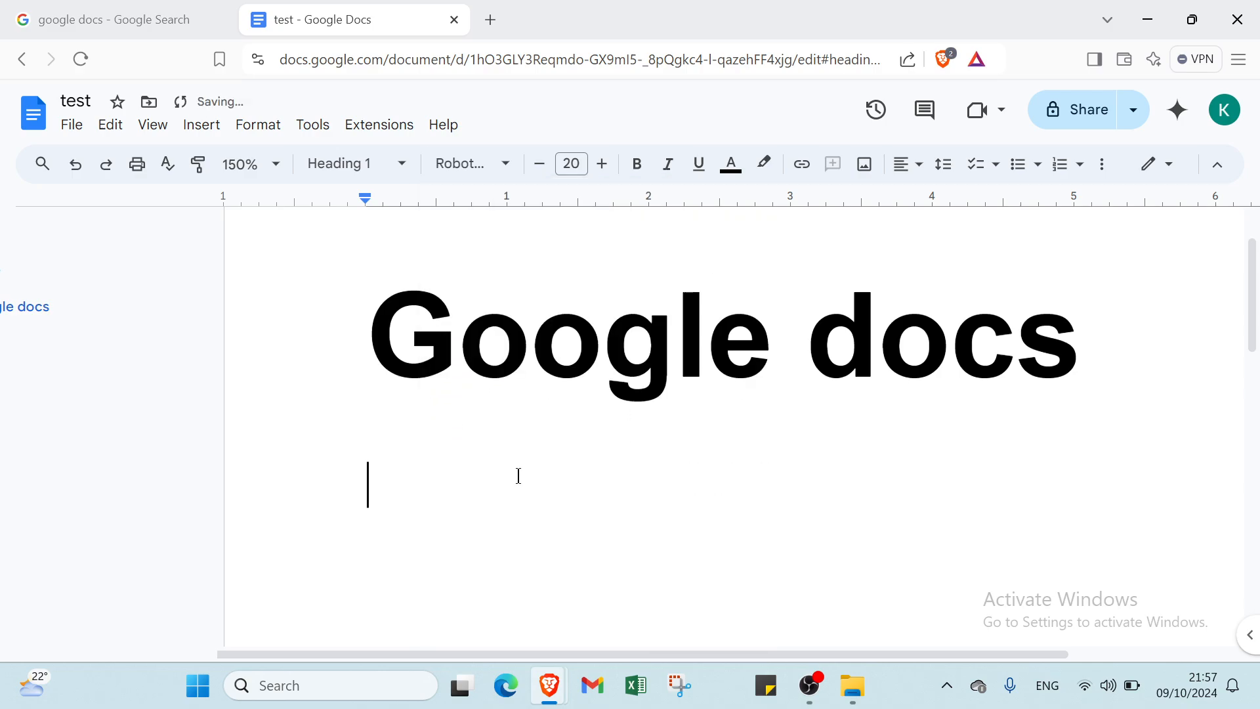
left_click(577, 167)
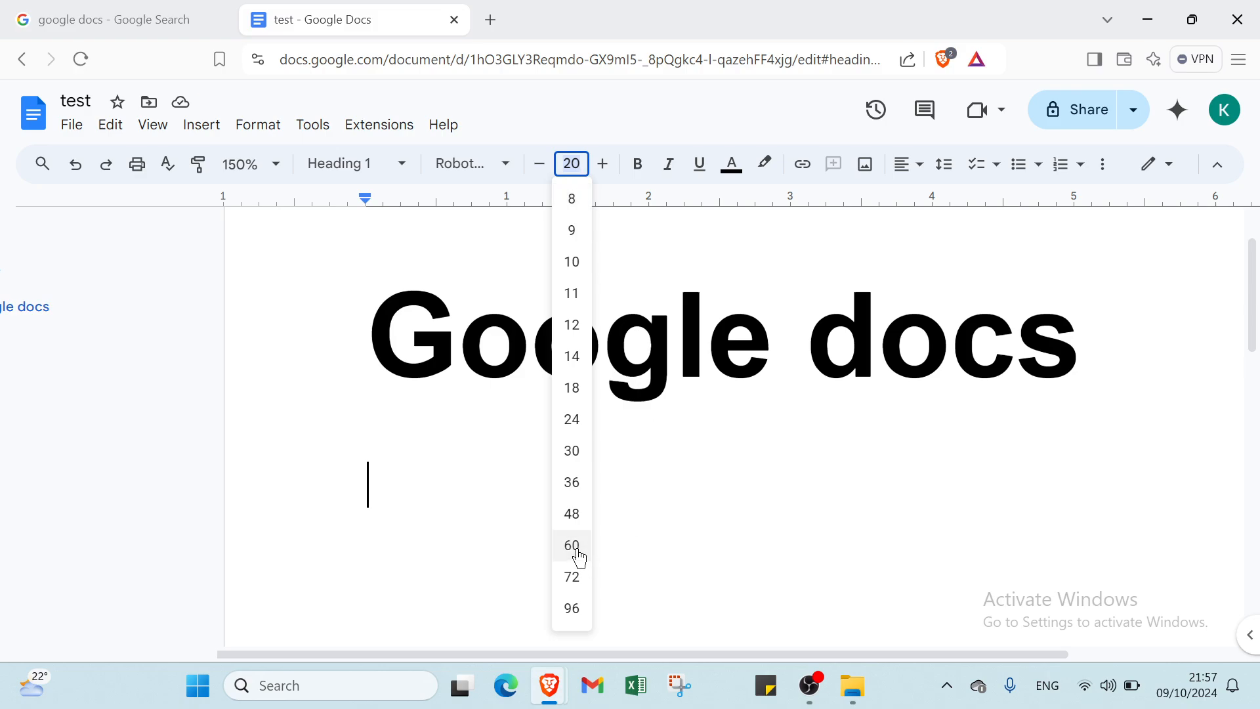
left_click(573, 486)
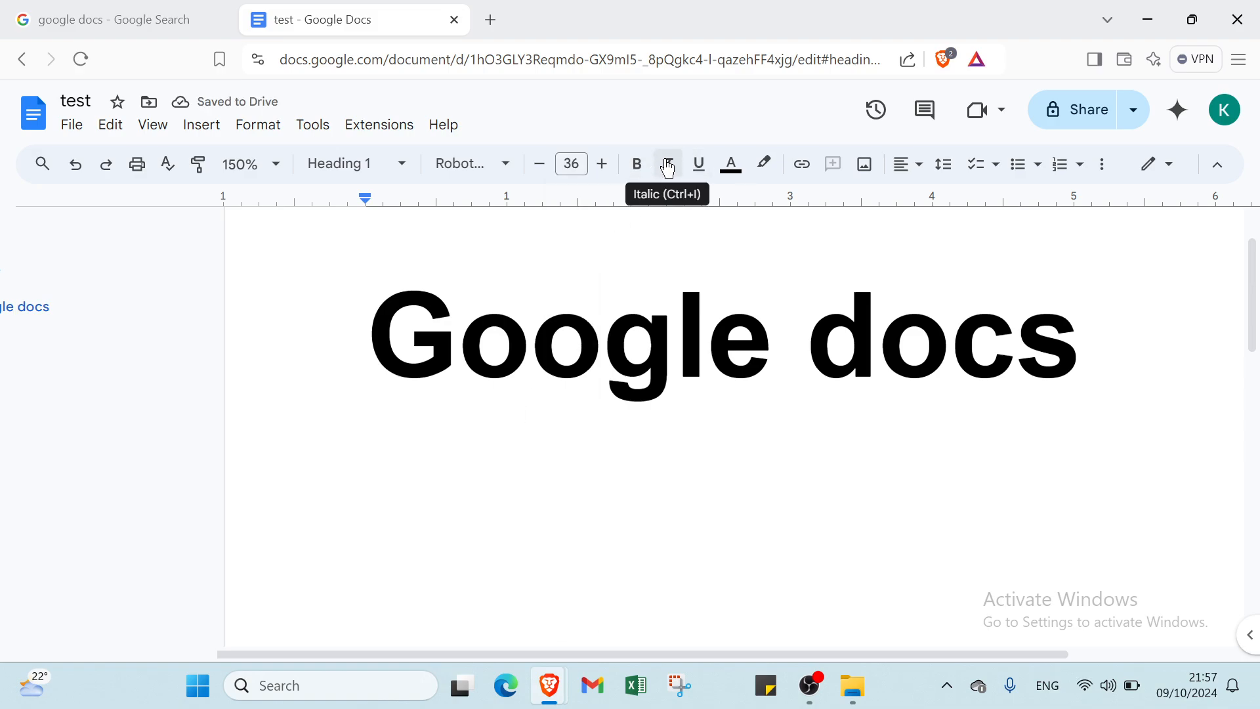
left_click(699, 164)
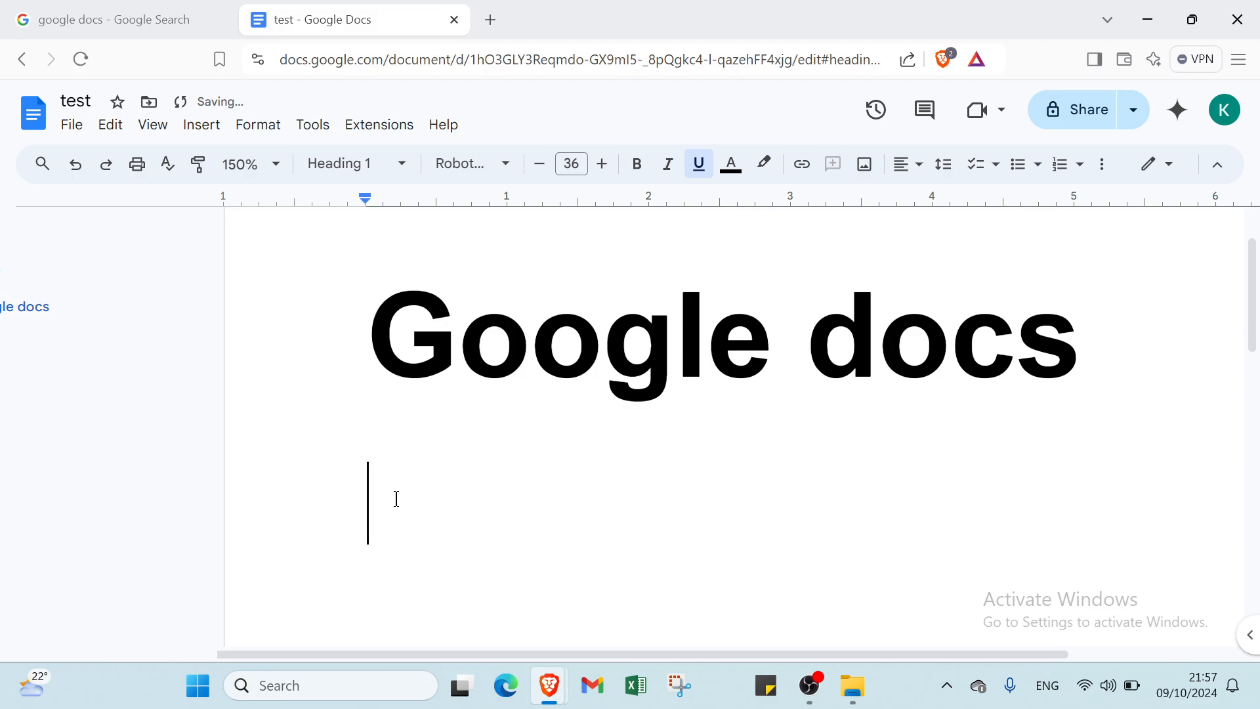
- Enter the heading "How to start with google docs" and turn it into a numbered list item
type("how ")
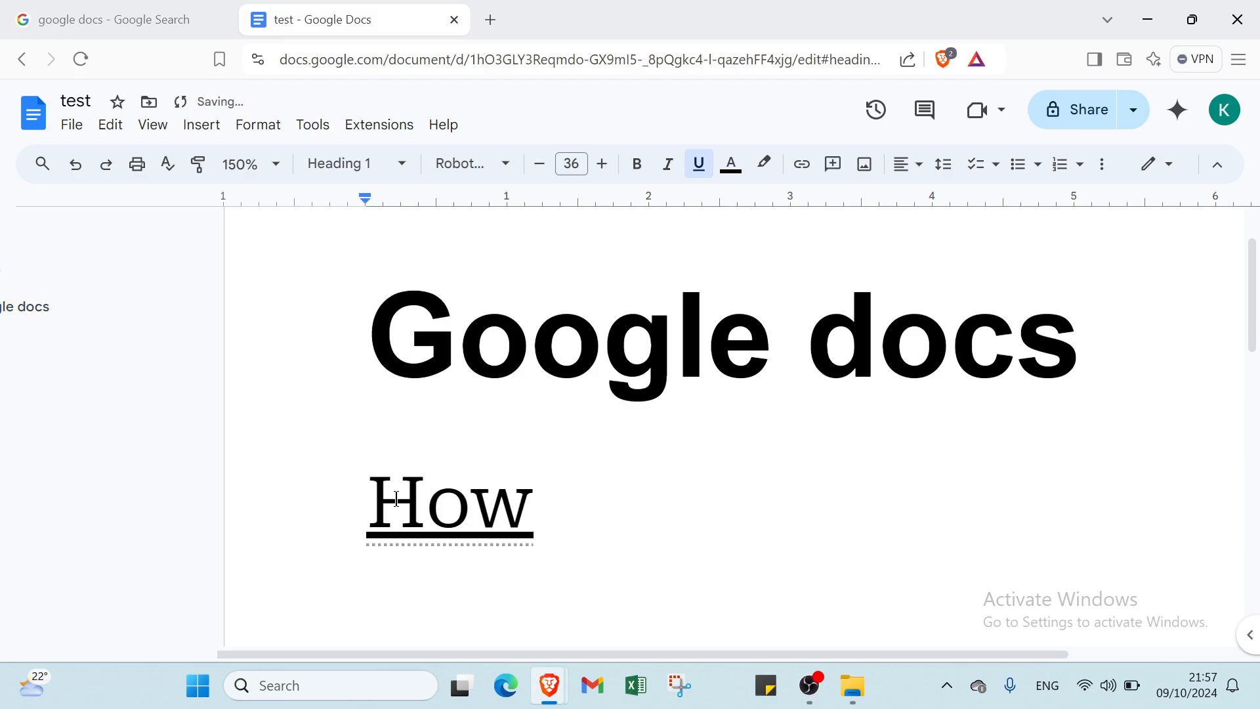
type("to sta")
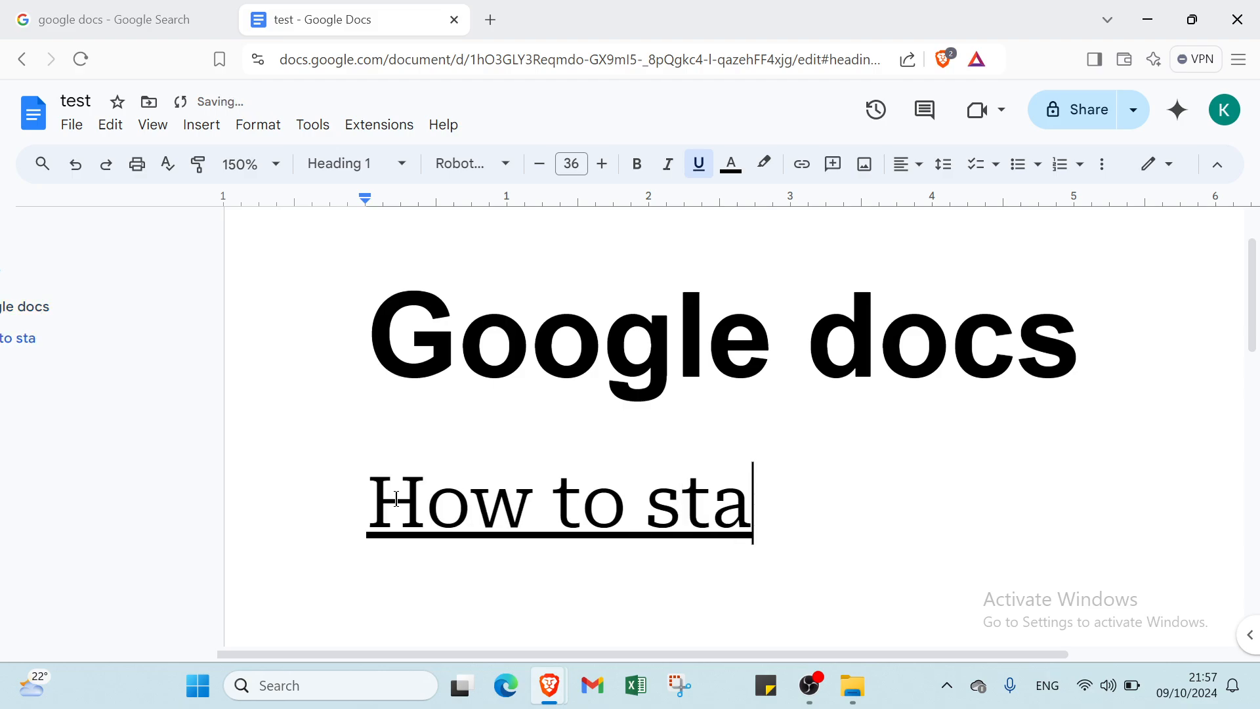
type("rt wit")
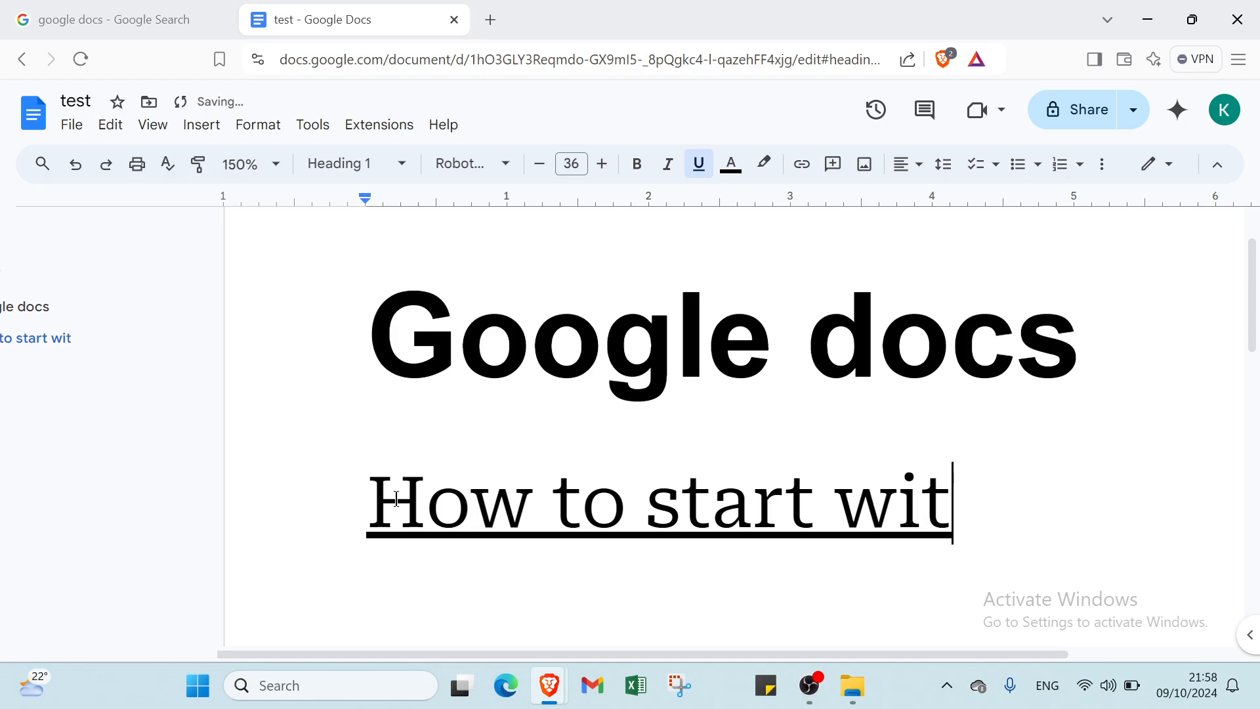
type("h goog")
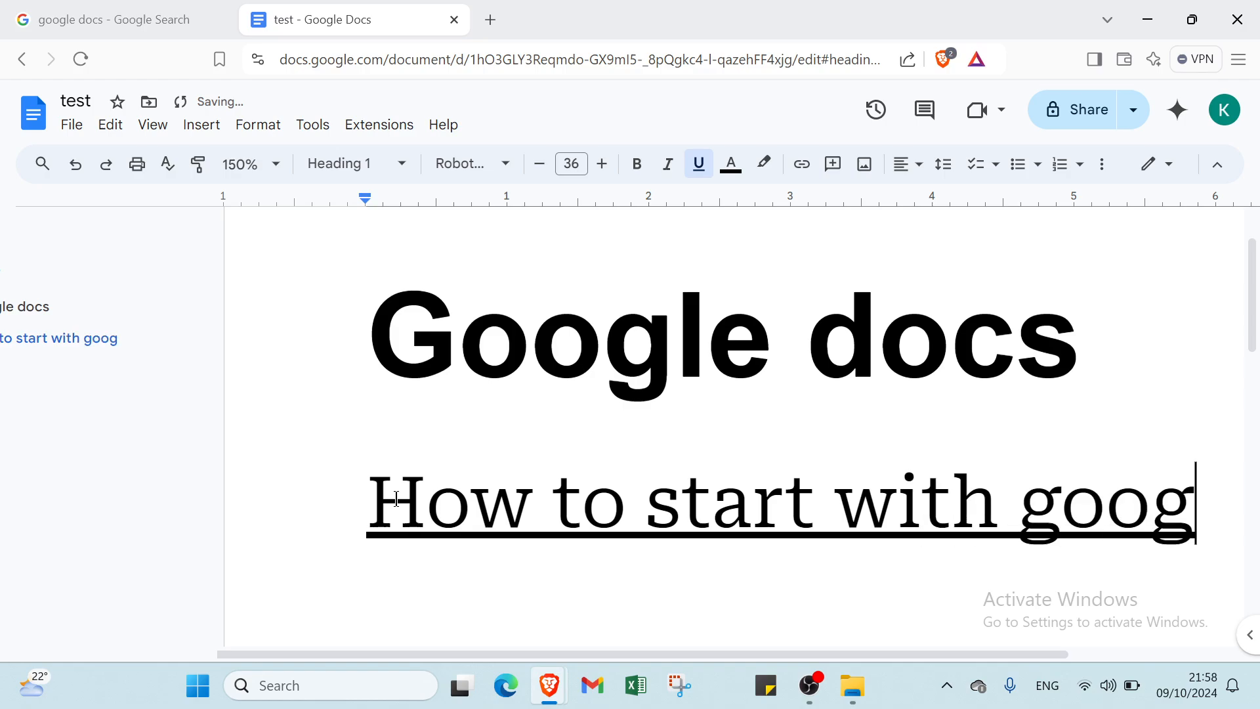
type("le docs")
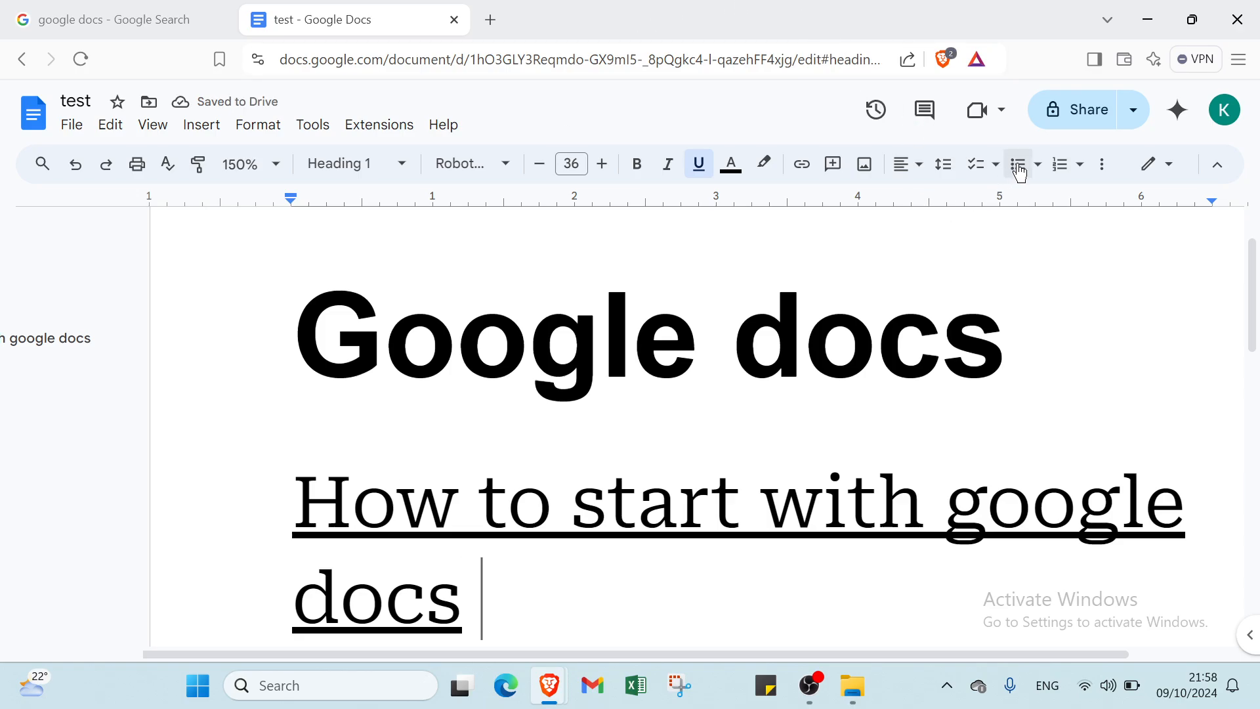
left_click(1065, 165)
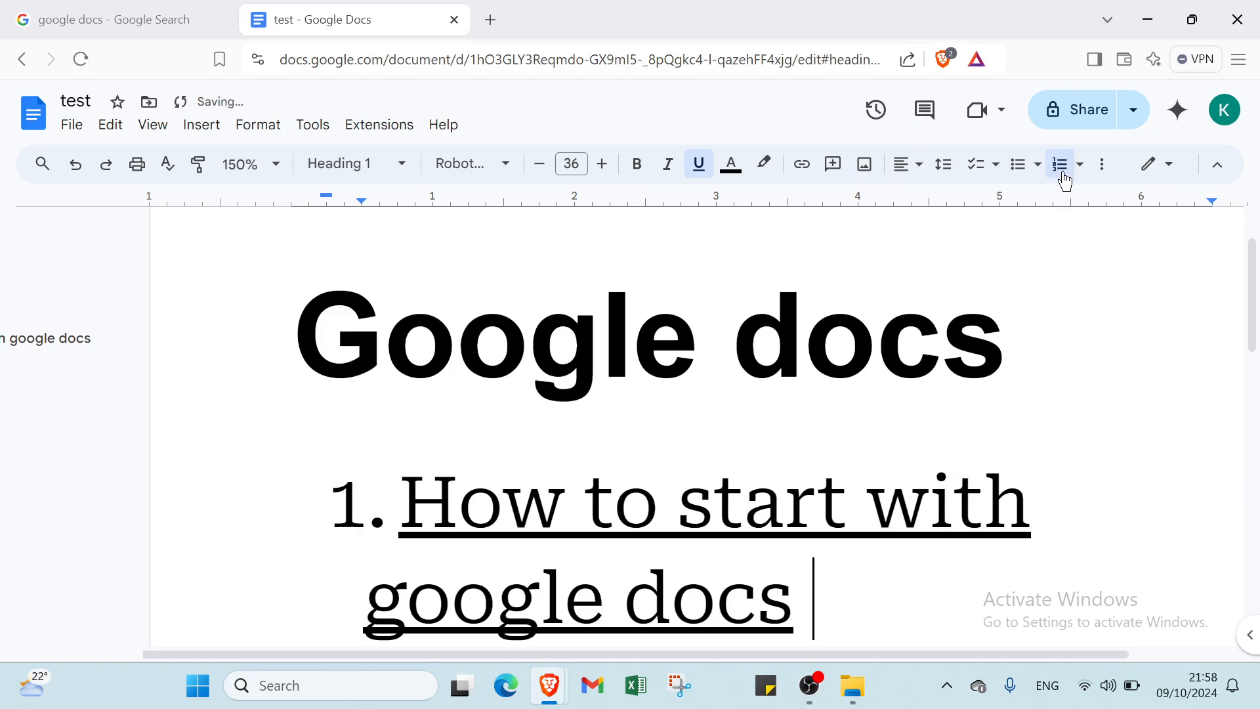
scroll(495, 470, "down", 4)
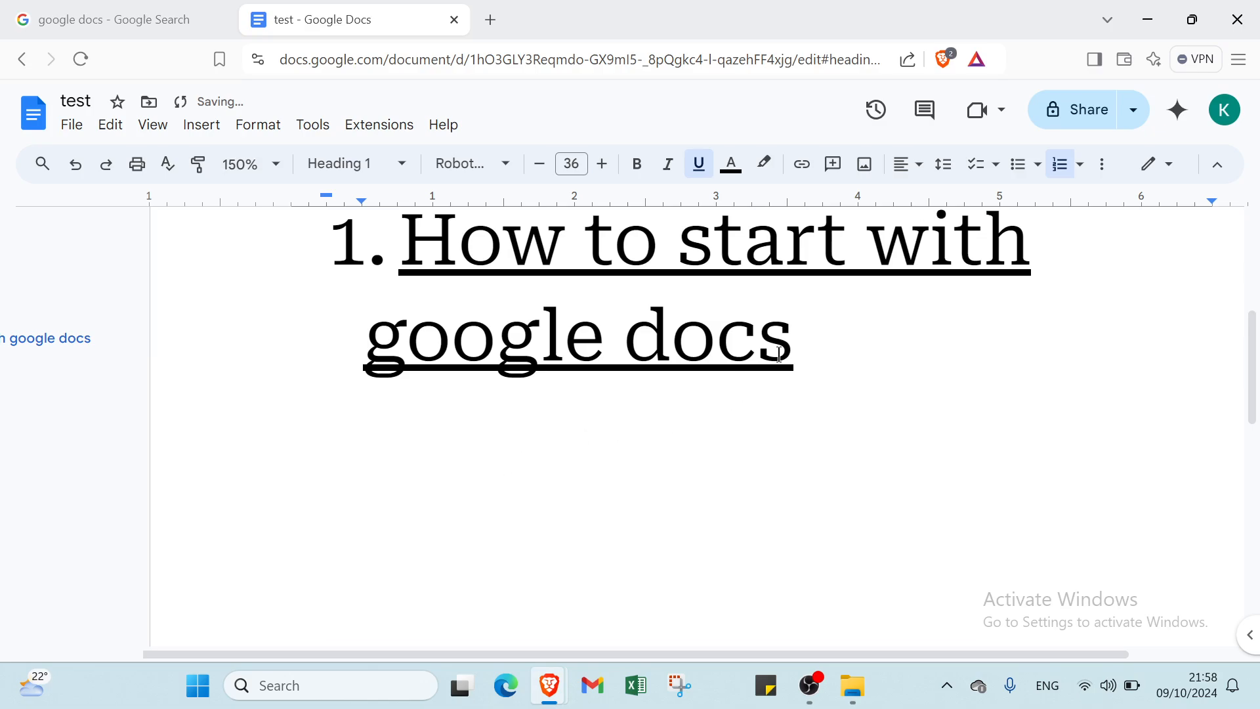
key("Return")
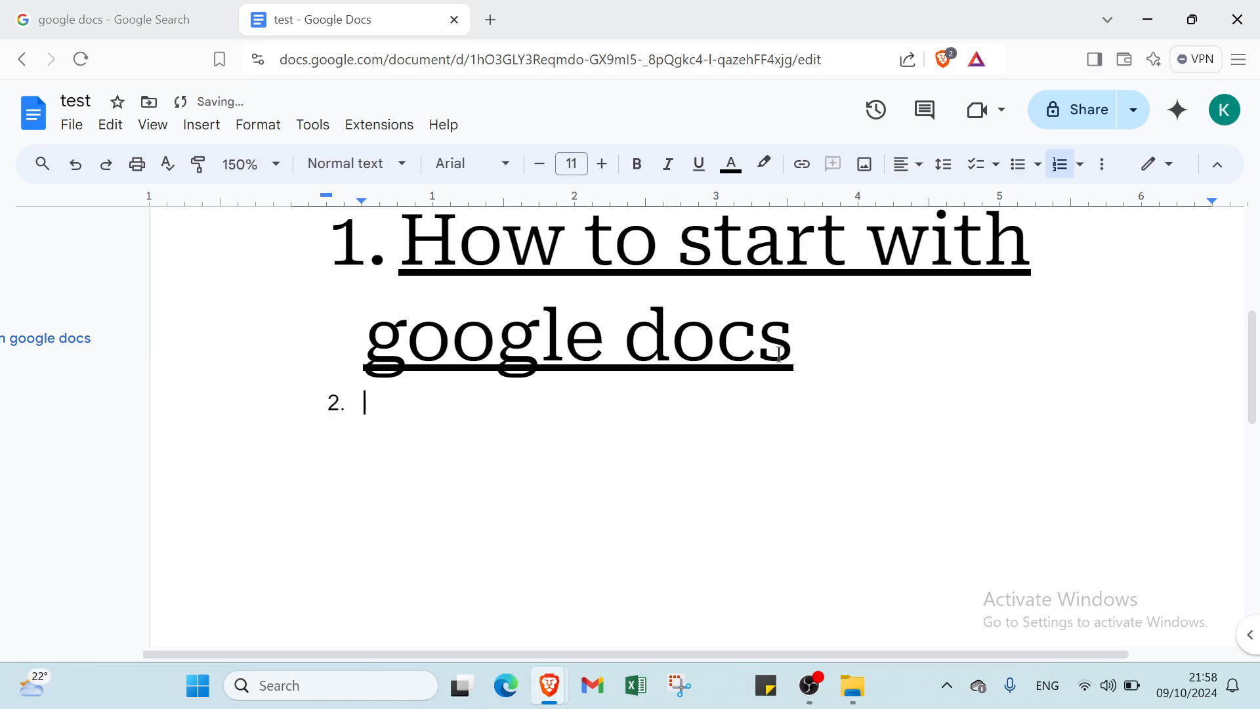
left_click(354, 165)
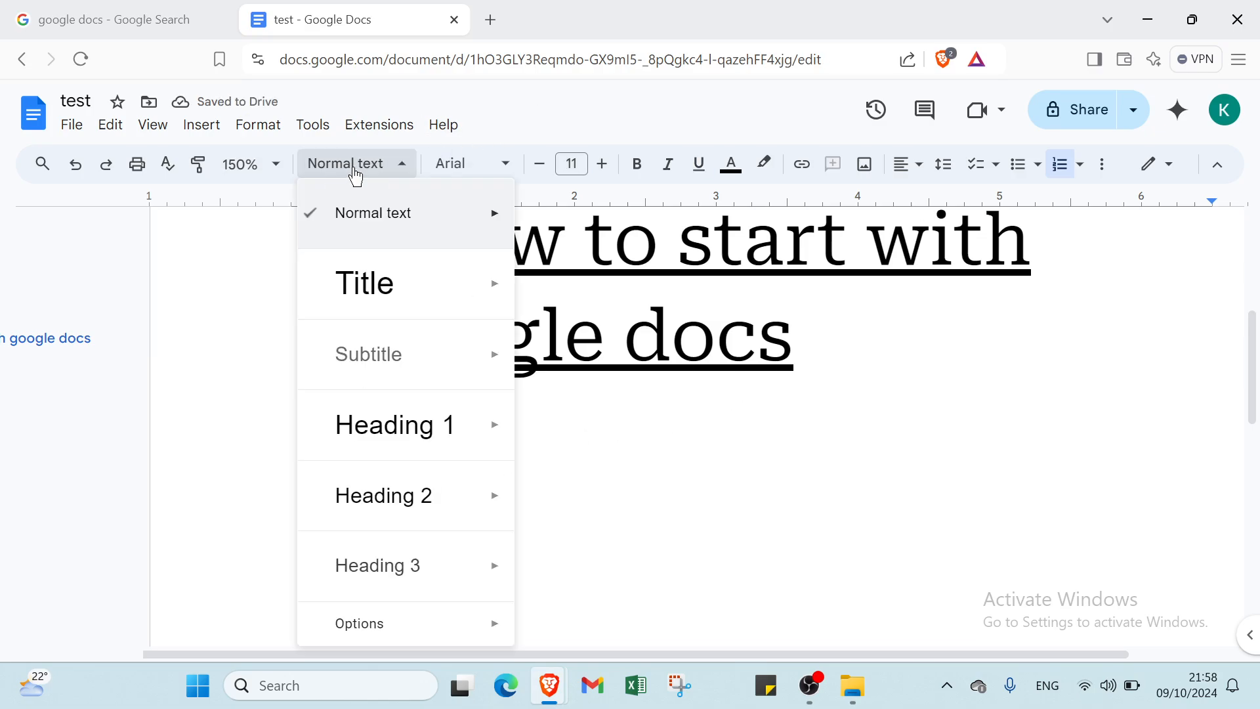
left_click(413, 435)
key("BackSpace")
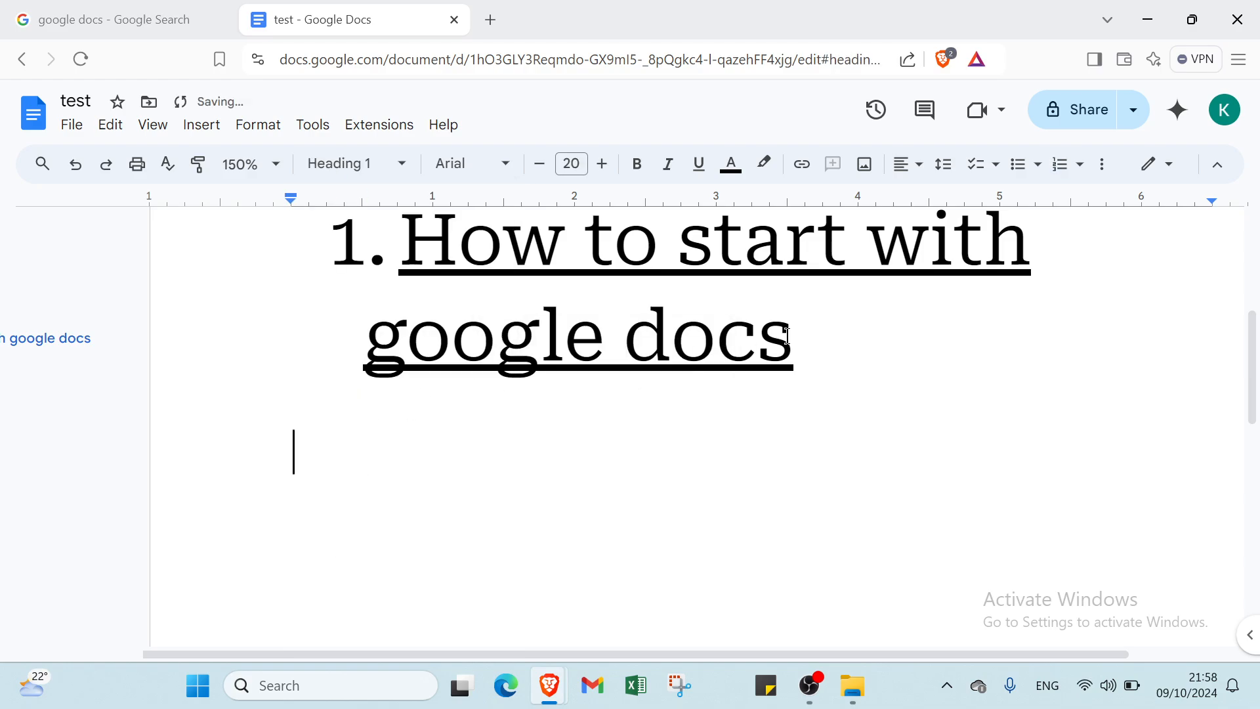
key("BackSpace")
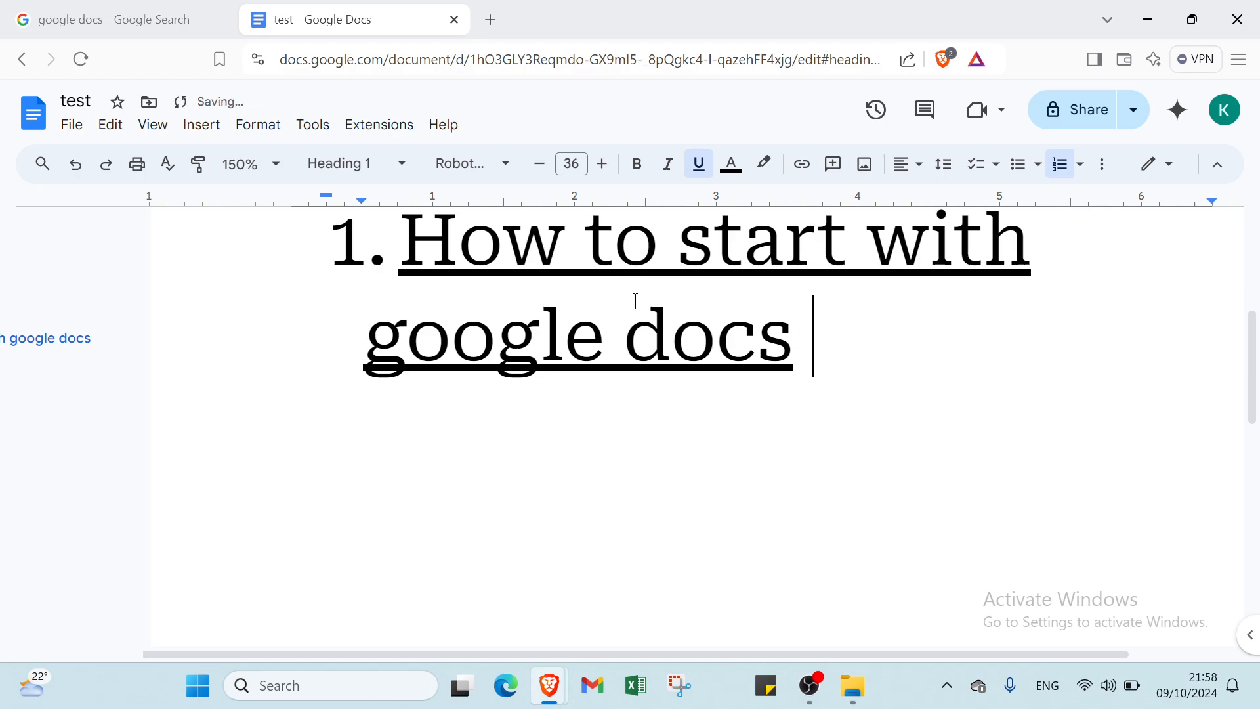
- Add an empty second item to the numbered list and start an unnumbered paragraph below it
key("Return")
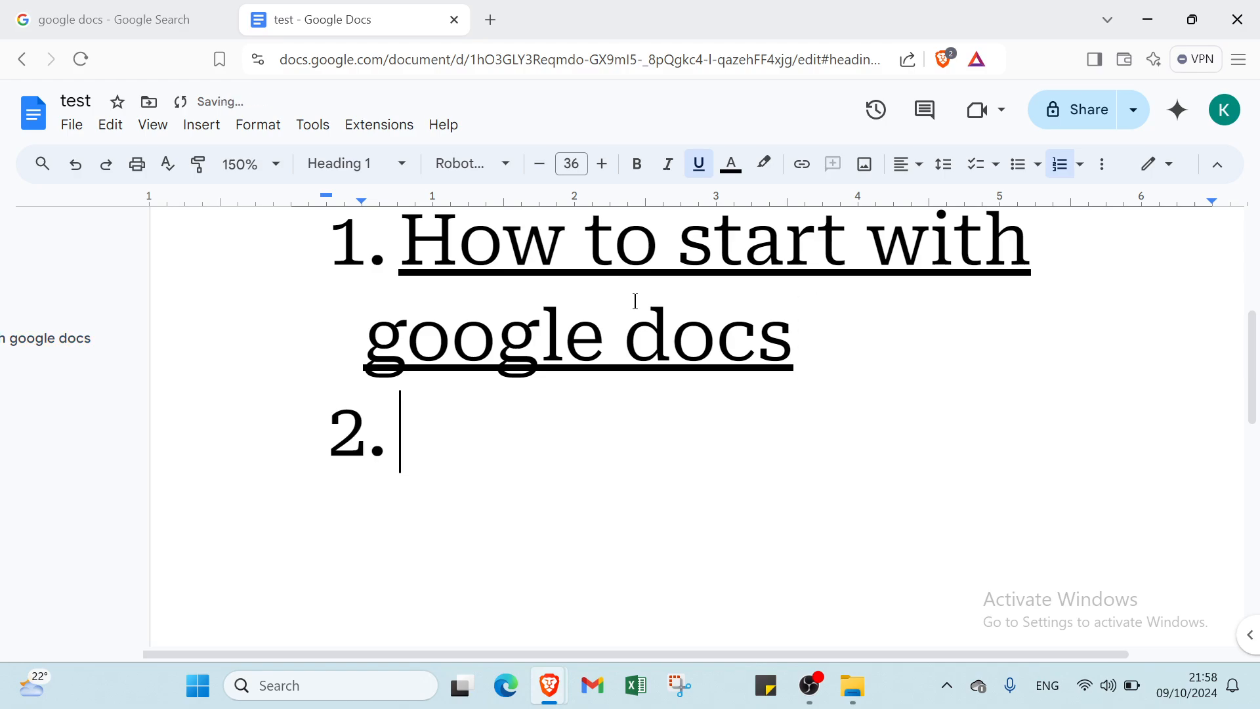
key("Return")
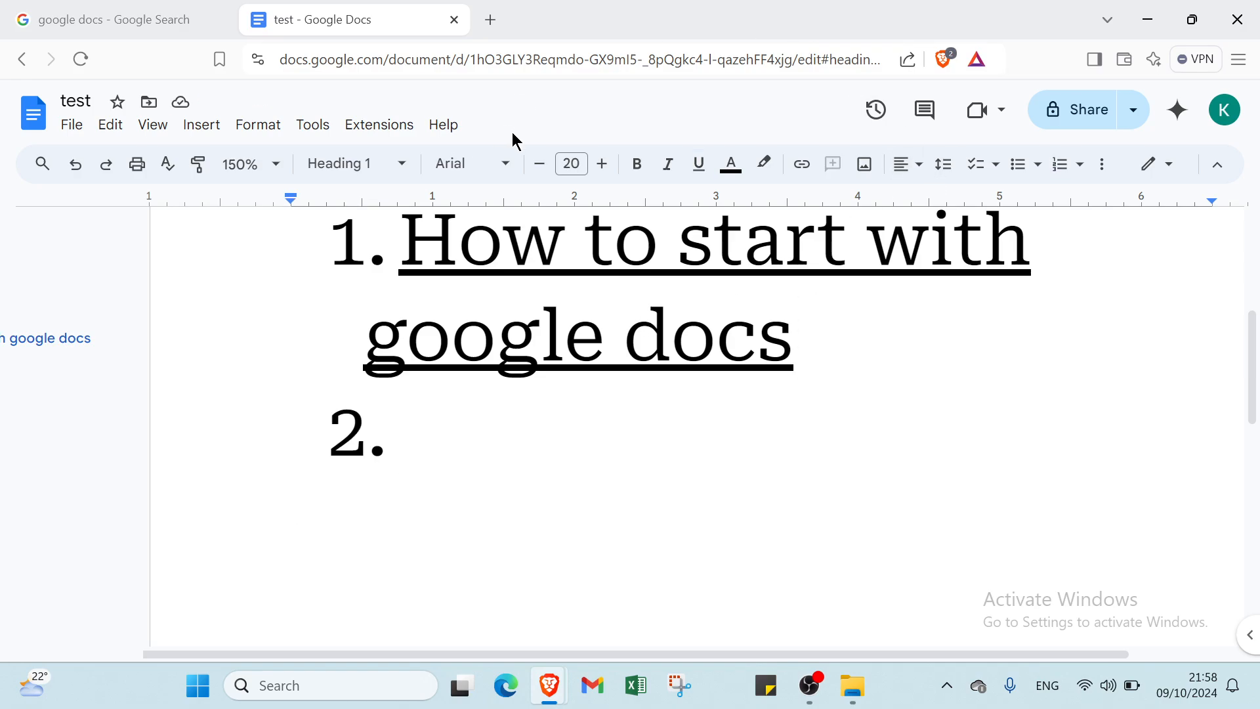
- Format the empty paragraph below the numbered list as underlined with font size 36
left_click(697, 164)
left_click(571, 164)
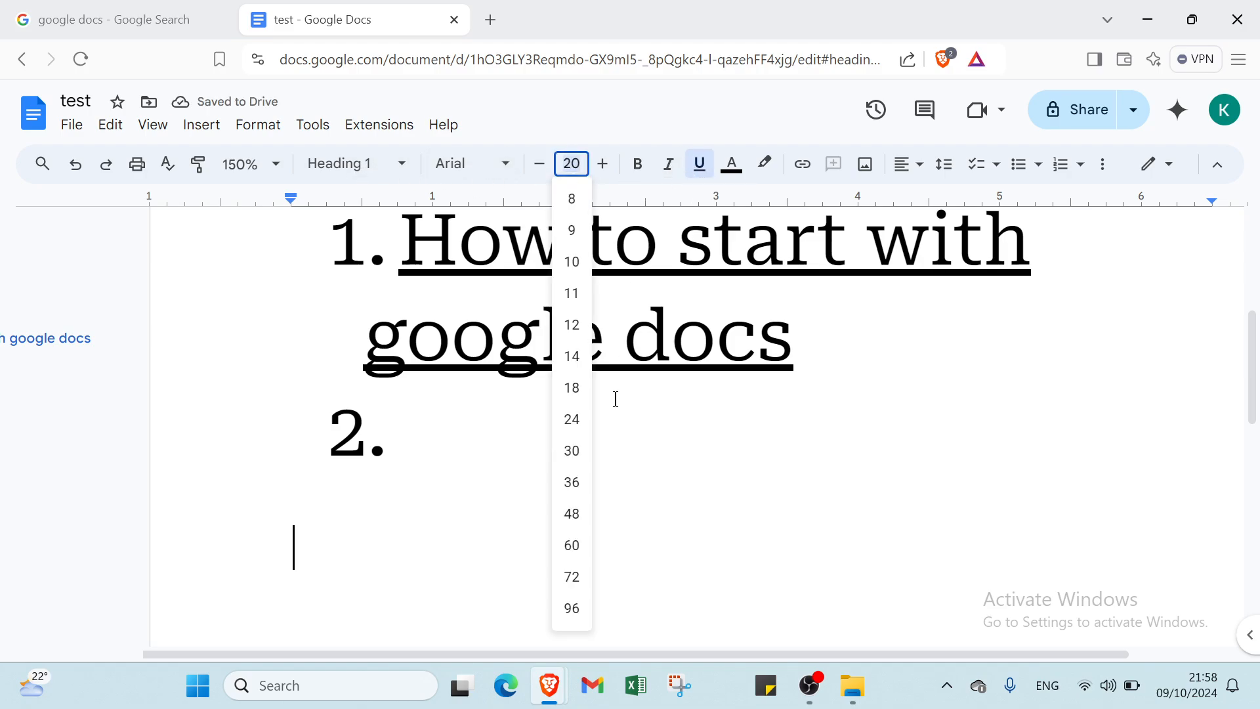
left_click(571, 483)
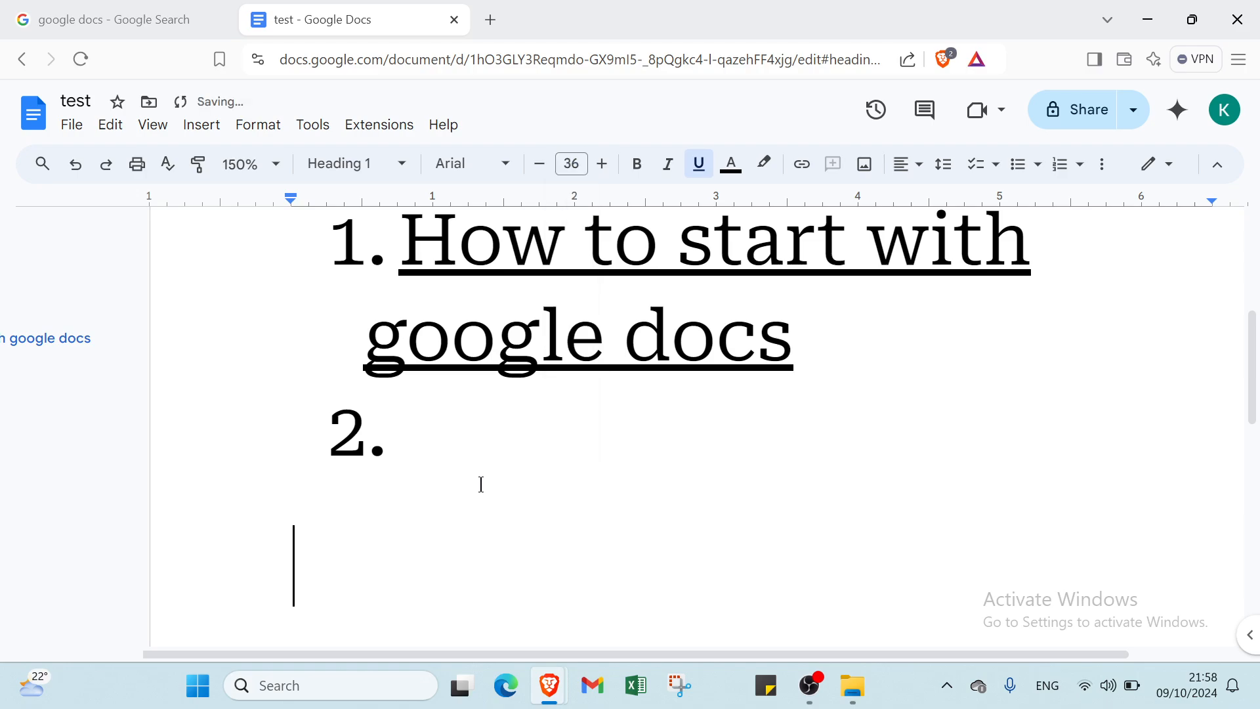
- Enter "How to share" as the beginning of the empty second numbered list item
left_click(407, 431)
left_click(392, 445)
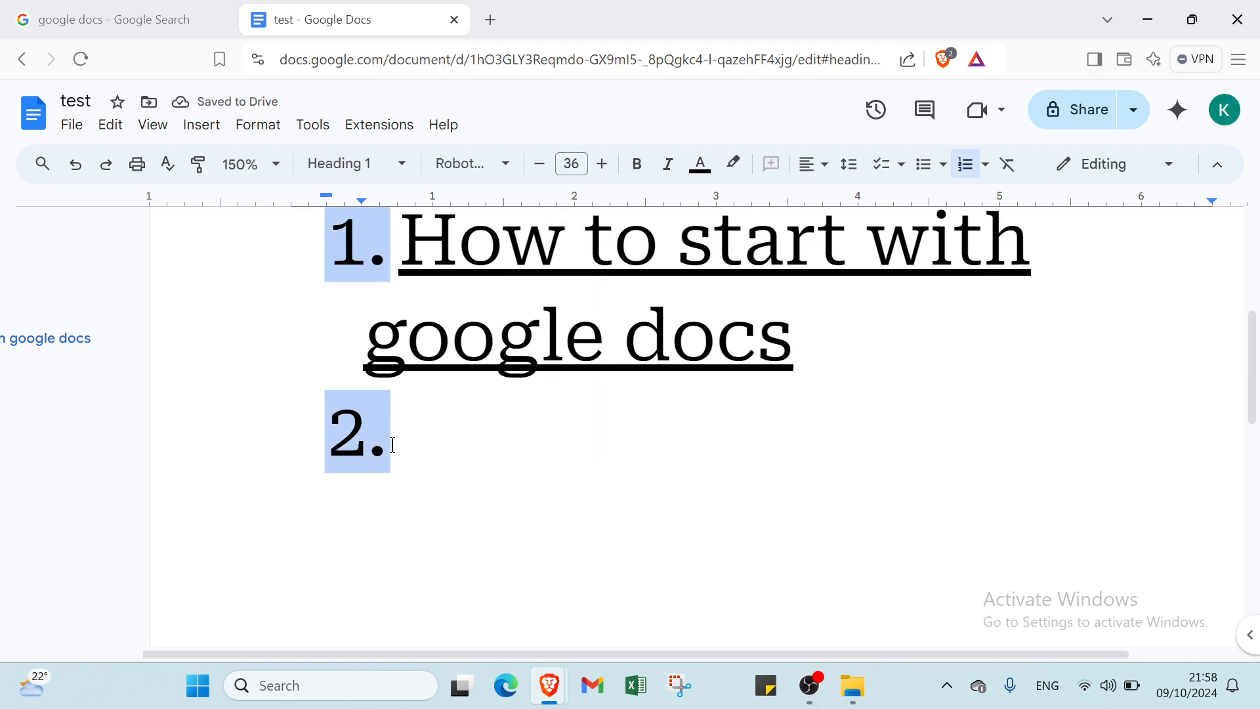
left_click(400, 443)
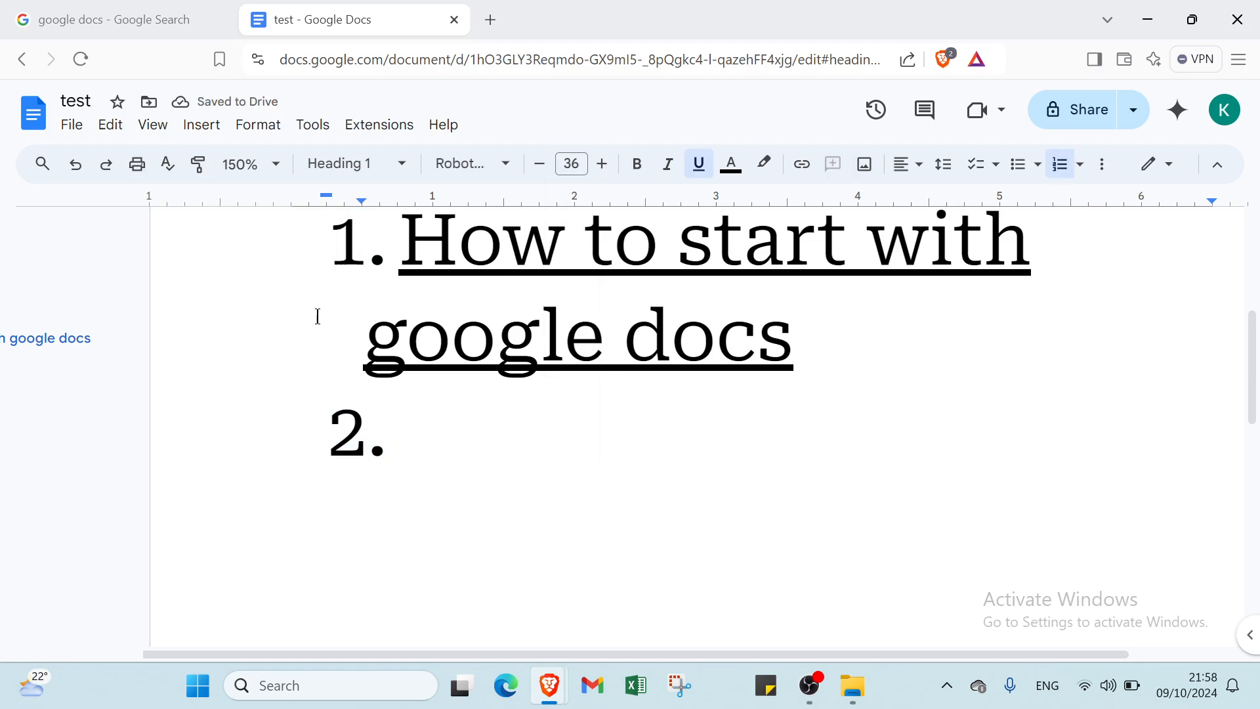
left_click(355, 165)
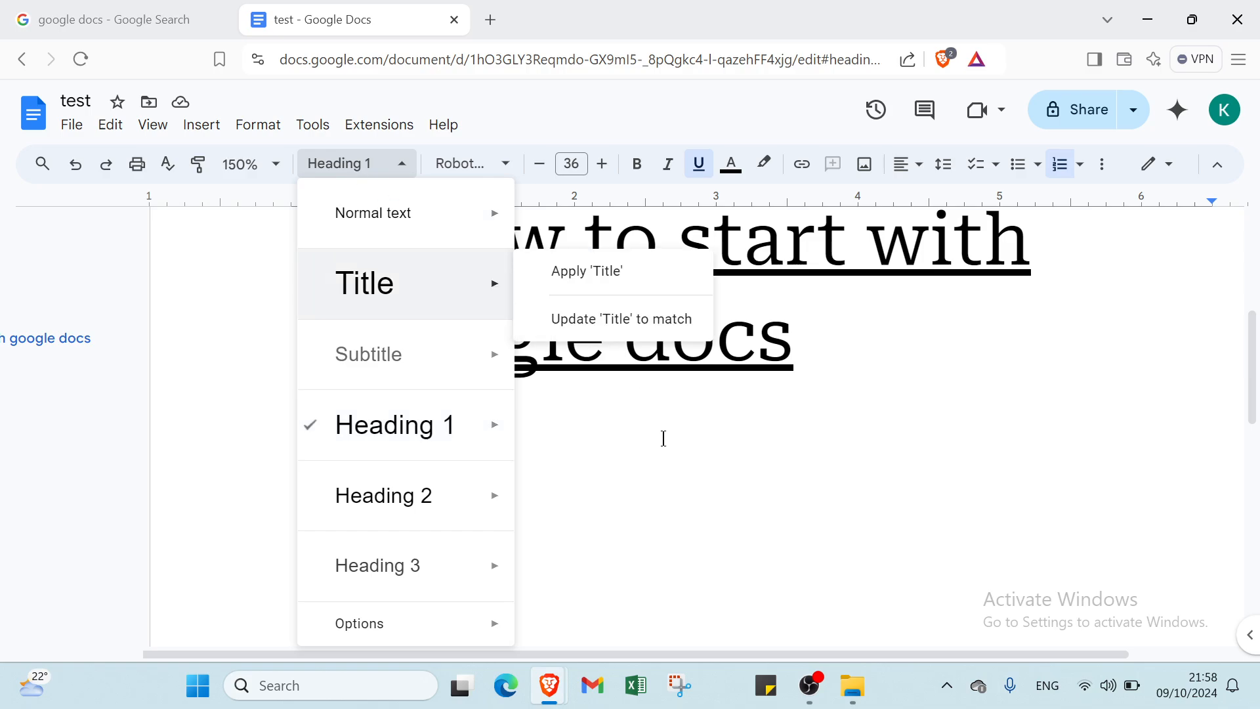
left_click_drag(657, 443, 512, 494)
left_click(452, 453)
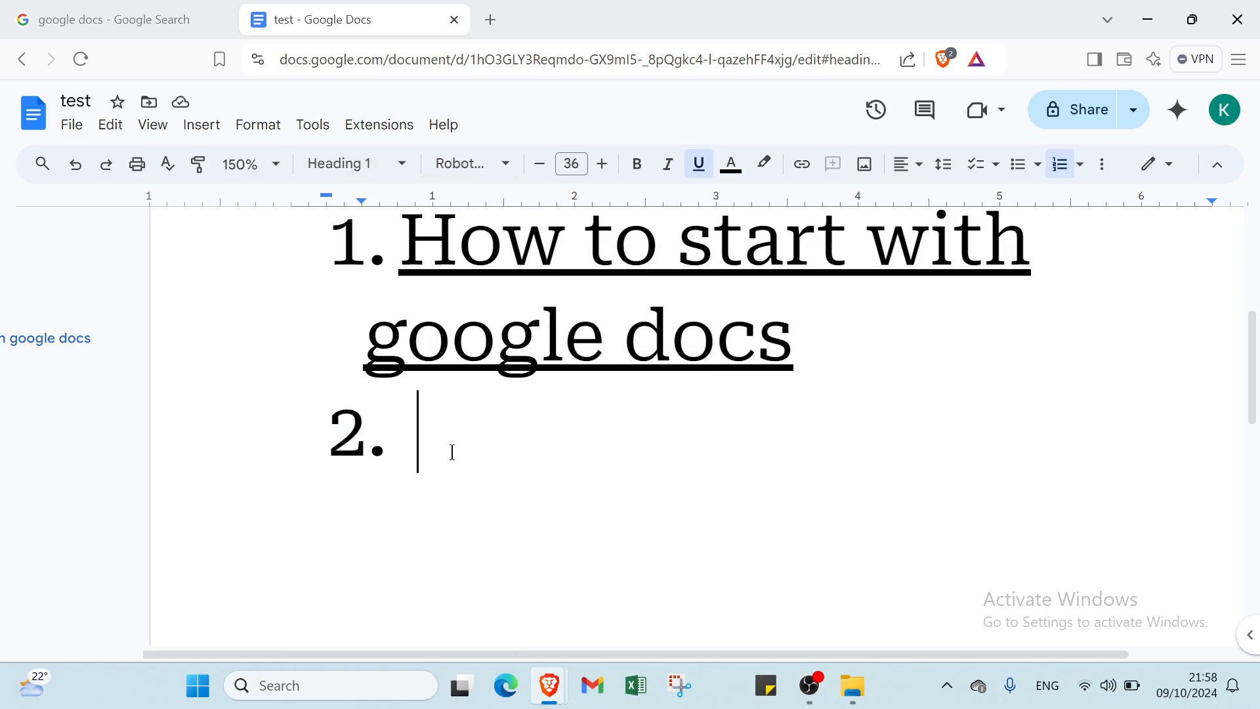
type("how ")
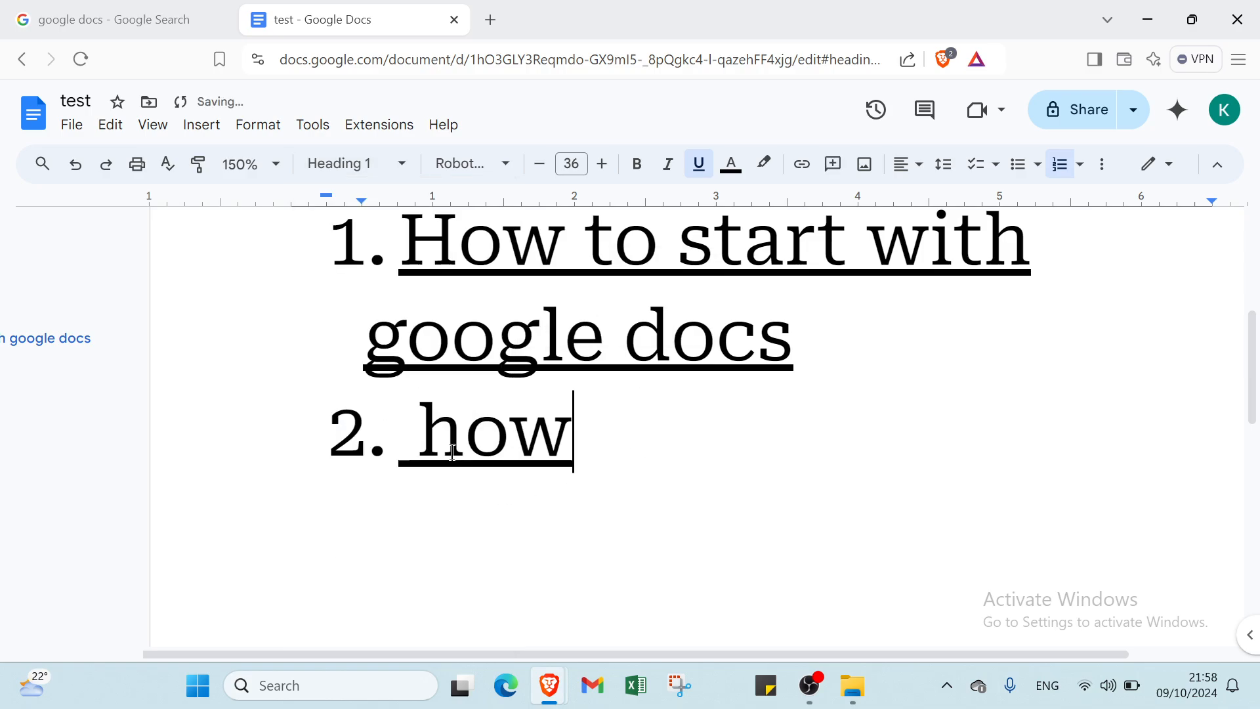
type("to ")
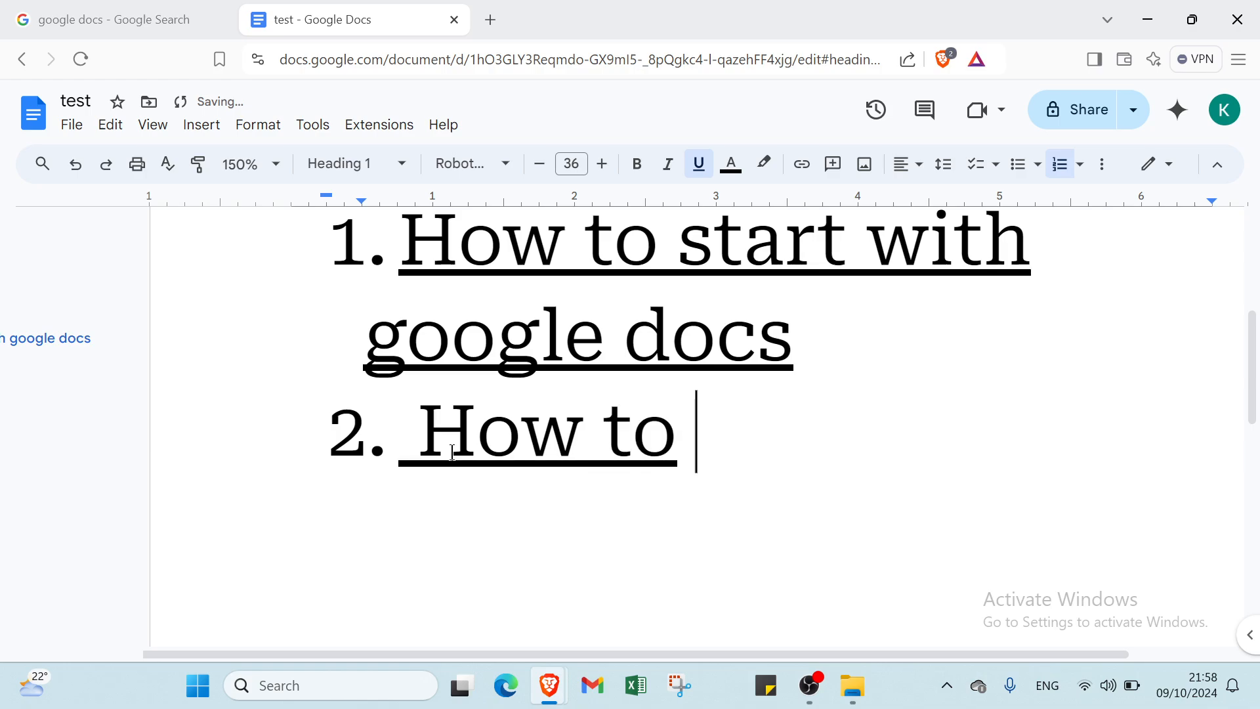
type("share ")
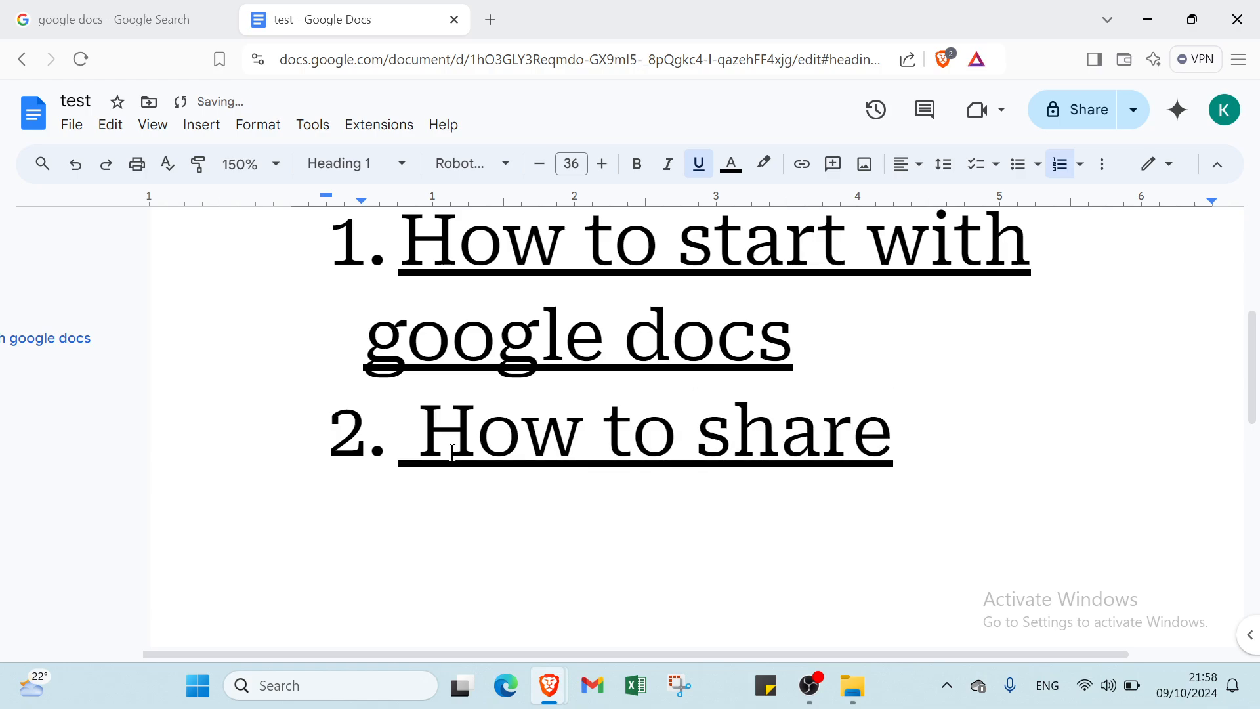
type("on")
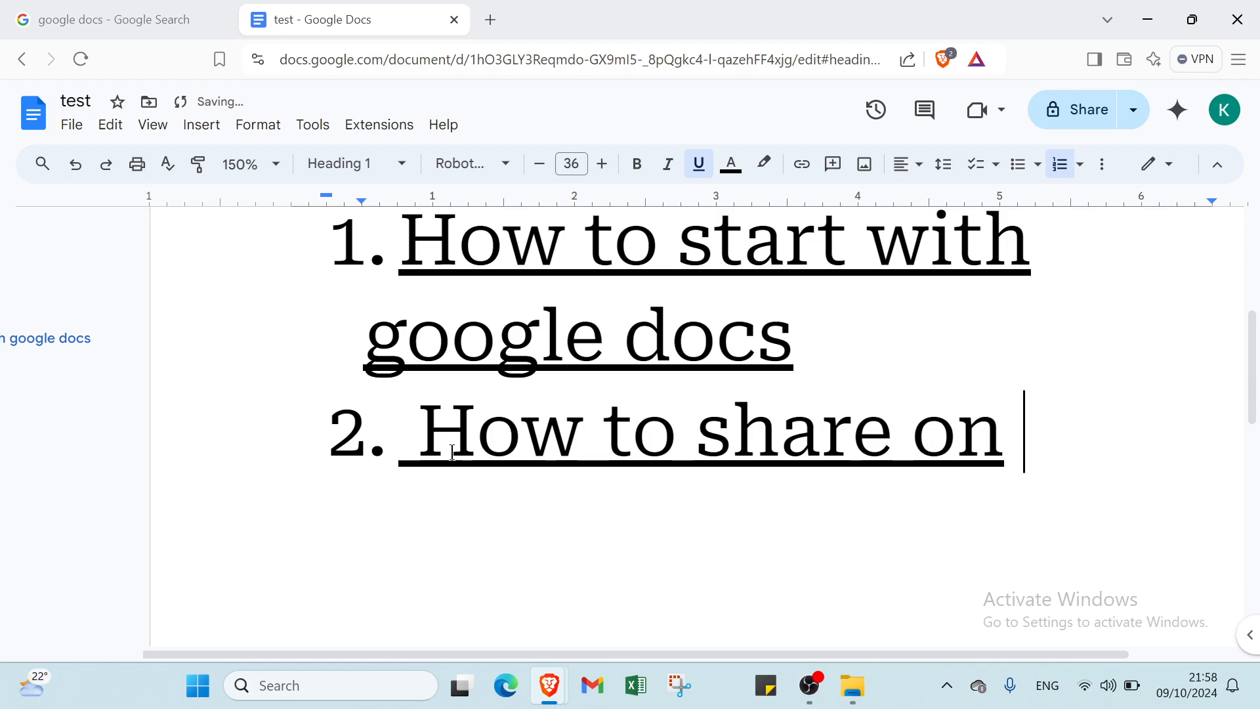
key("BackSpace")
key("BackSpace")
key("BackSpace")
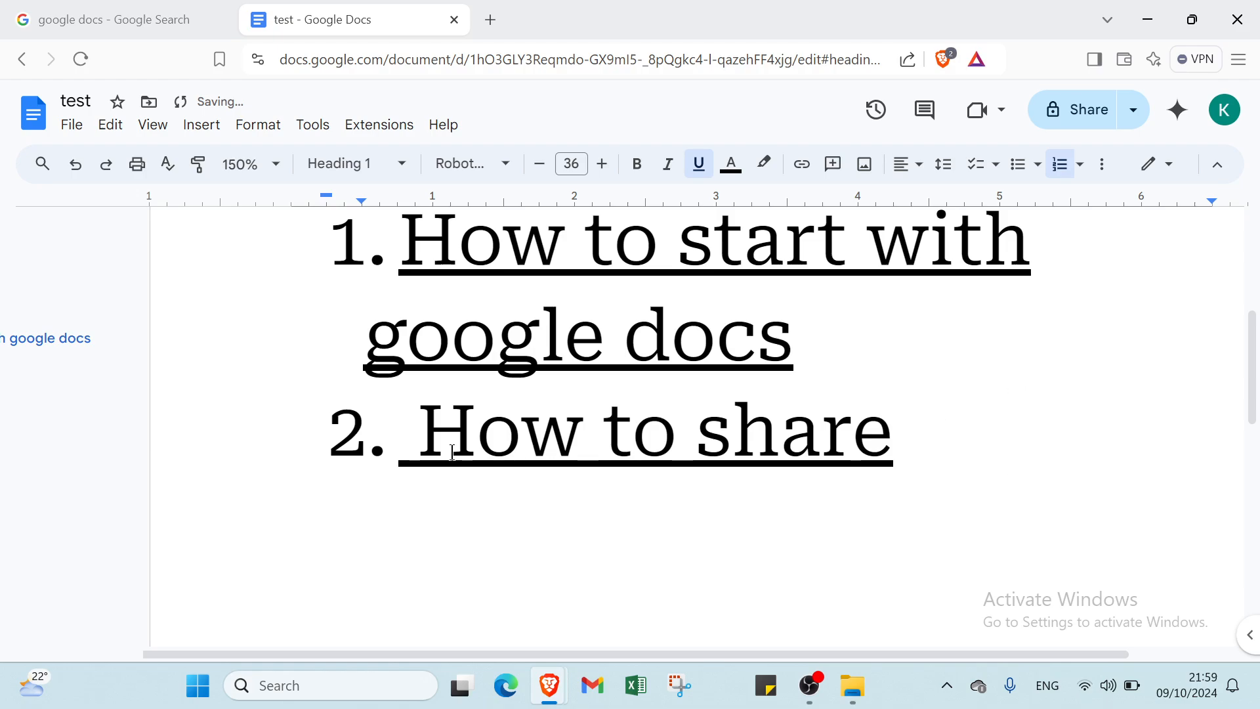
- Complete the second numbered item by adding "documents with google docs" after "How to share"
type("docum")
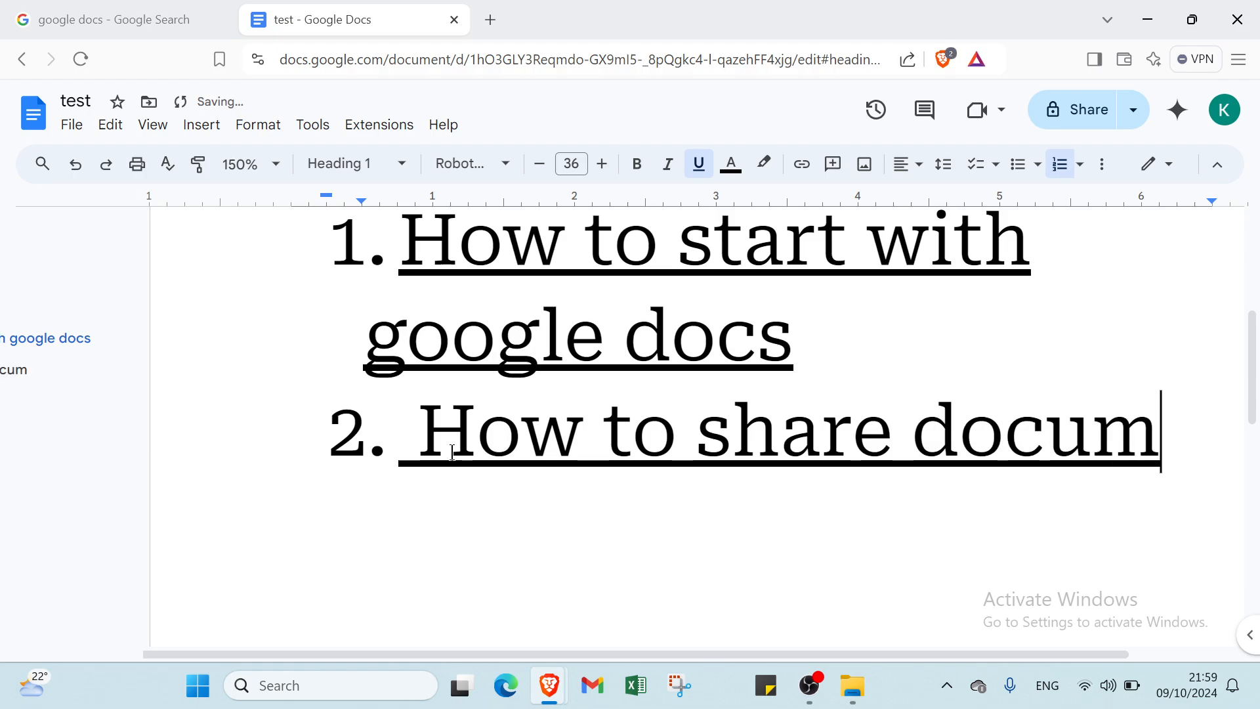
type("ents wi")
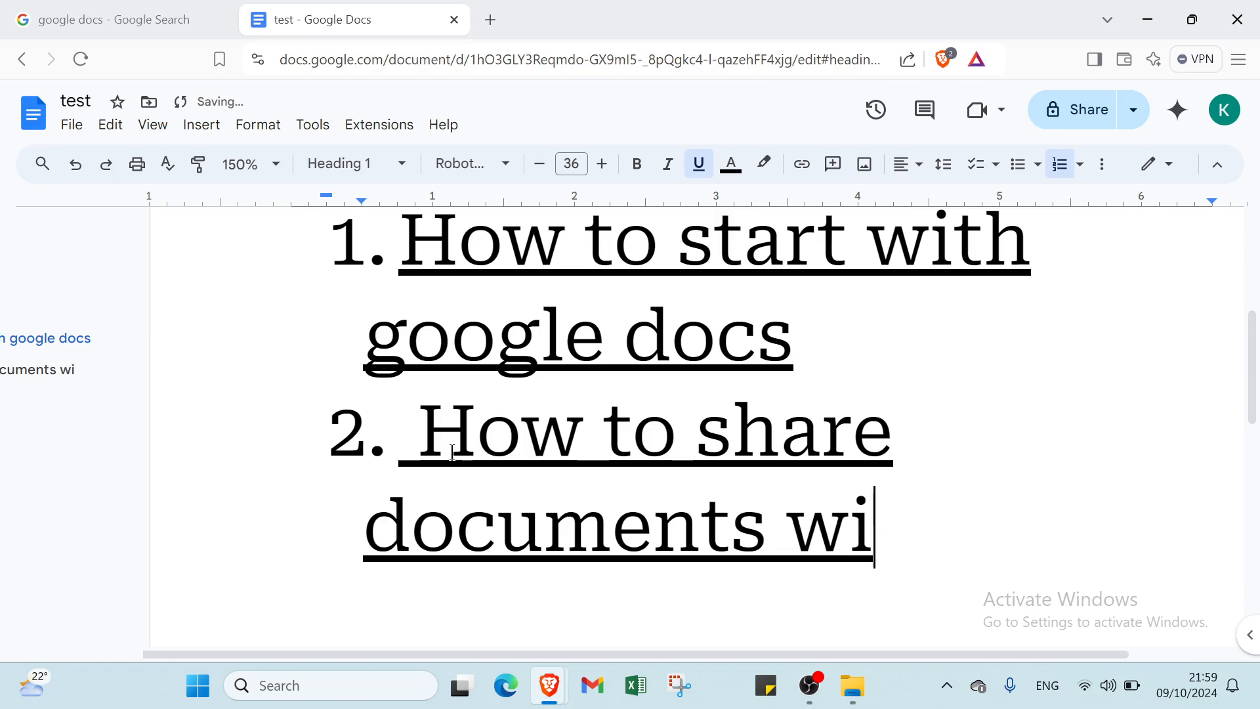
type("th goog")
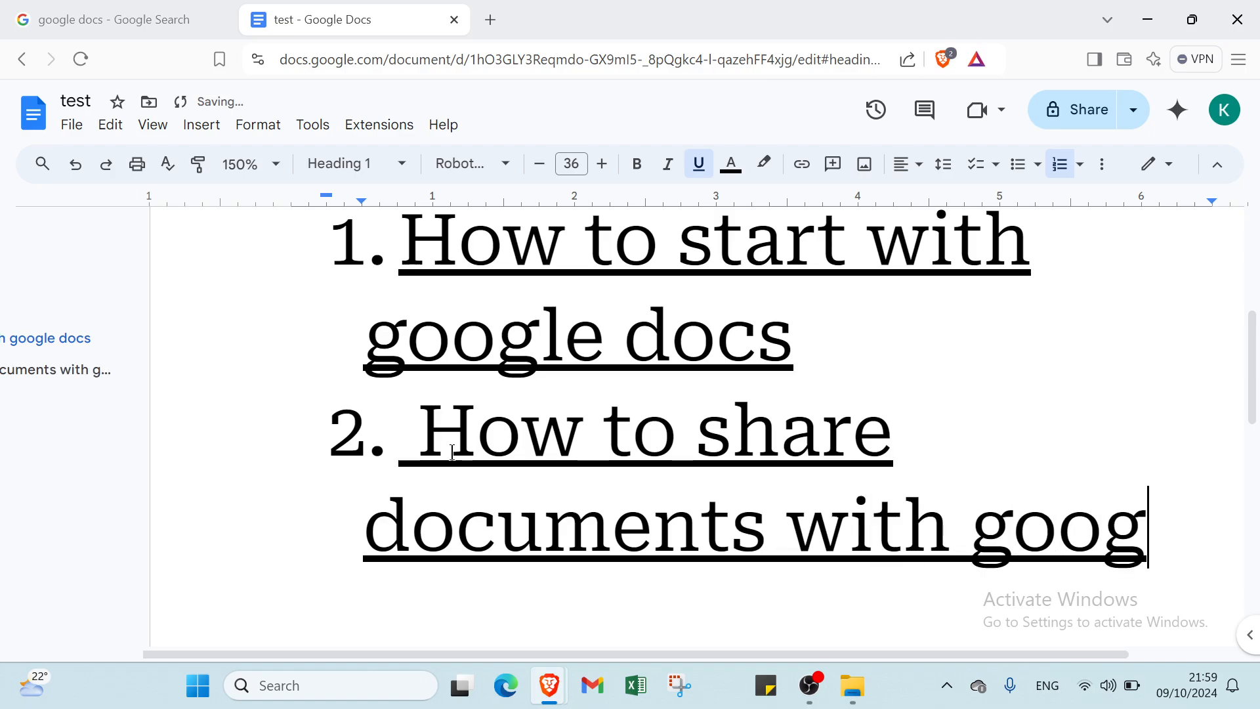
type("le doc")
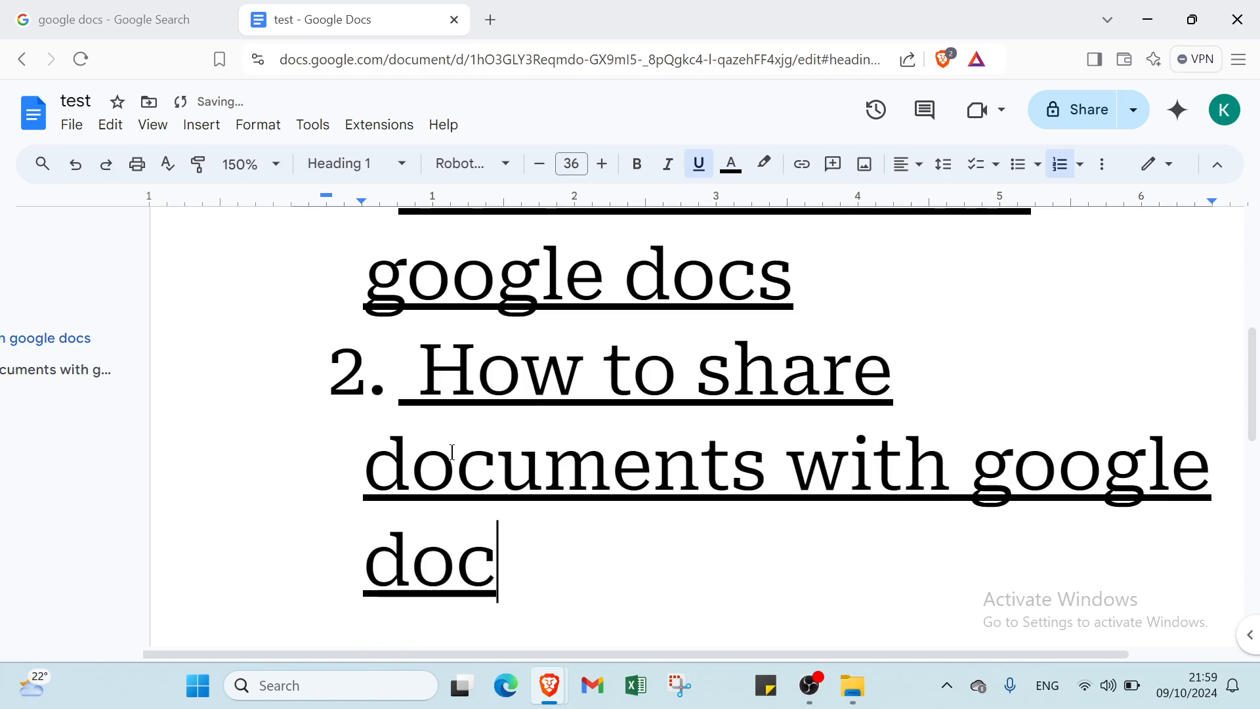
type("s")
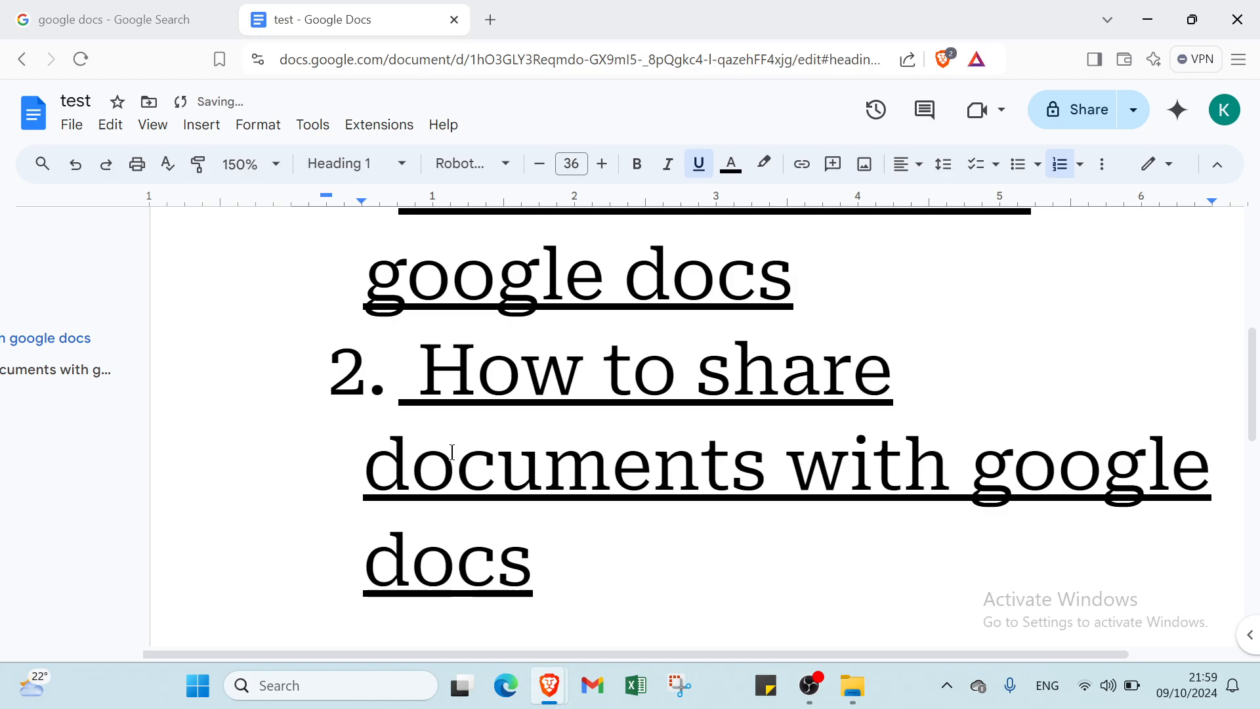
- Review the document from its title down to the end of the second numbered heading
scroll(453, 453, "up", 5)
scroll(501, 422, "down", 5)
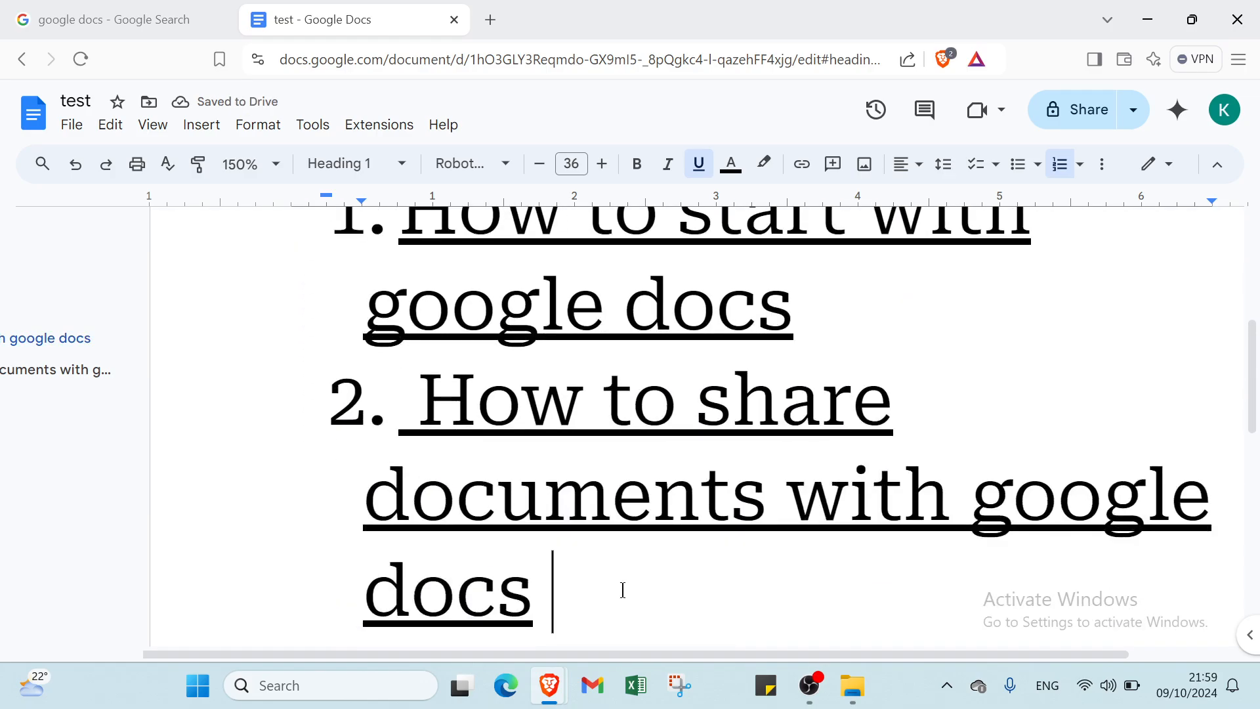
scroll(847, 335, "up", 3)
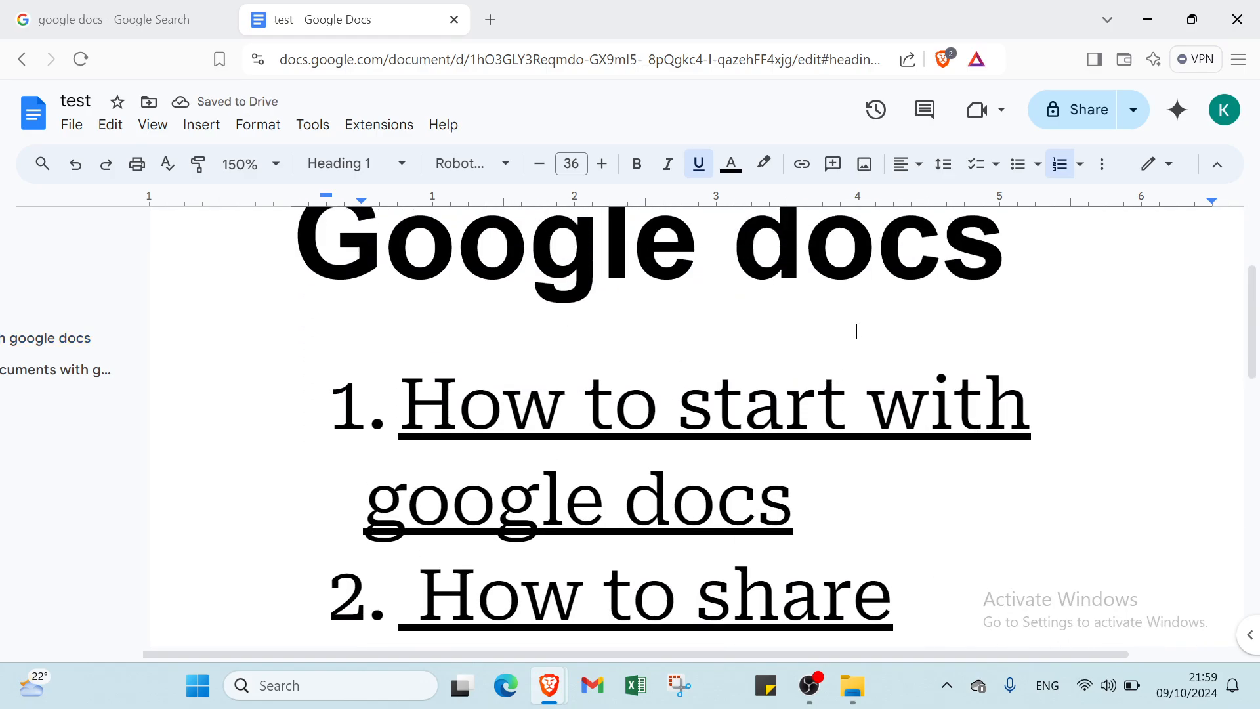
scroll(857, 332, "up", 2)
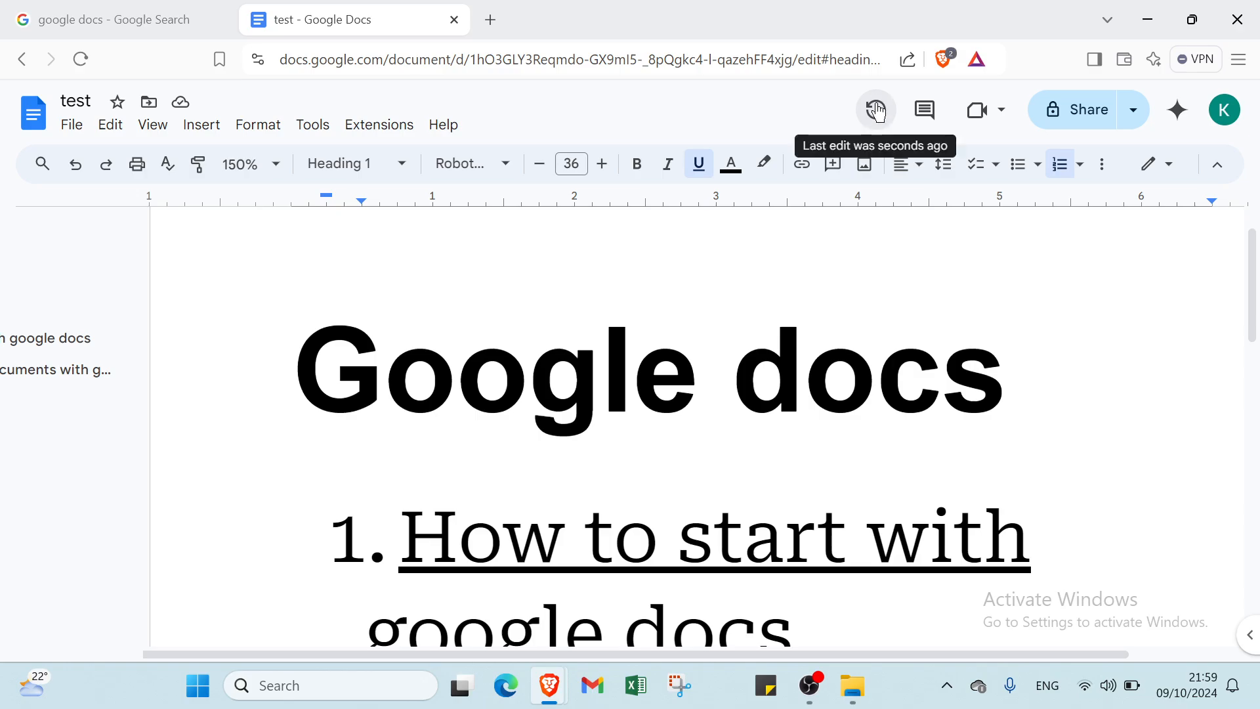
scroll(942, 470, "down", 8)
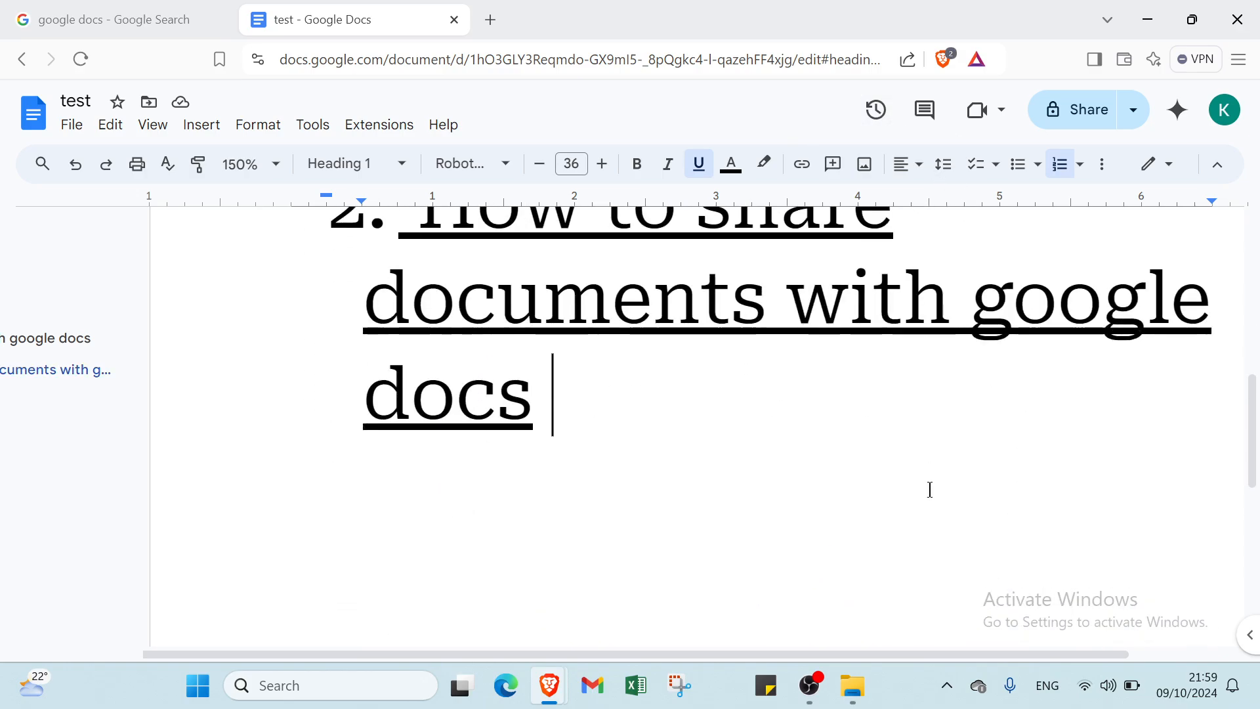
scroll(643, 337, "down", 3)
scroll(594, 261, "up", 3)
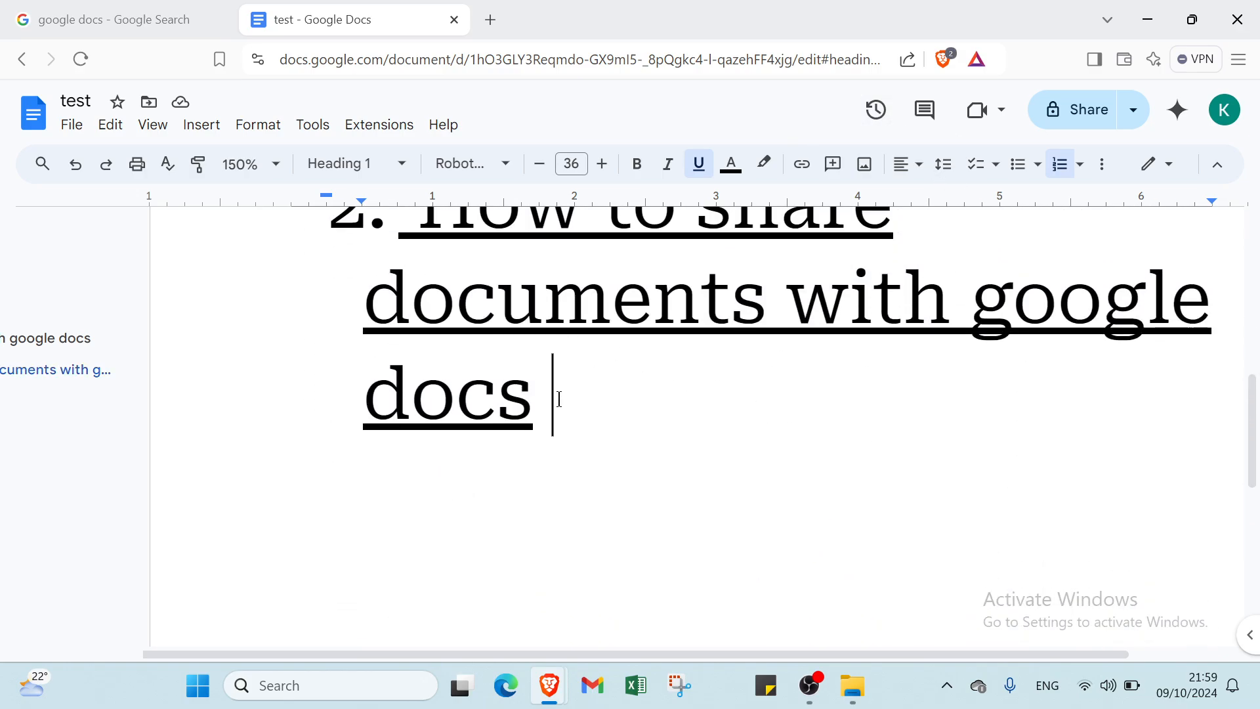
- Delete both numbered headings and the title text, then place the cursor in the empty heading line below the title
key("BackSpace")
key("BackSpace")
key("BackSpace")
key("BackSpace")
key("BackSpace")
key("BackSpace")
key("BackSpace")
key("BackSpace")
key("BackSpace")
key("BackSpace")
key("BackSpace")
key("BackSpace")
key("BackSpace")
key("BackSpace")
key("BackSpace")
key("BackSpace")
key("BackSpace")
key("BackSpace")
key("BackSpace")
key("BackSpace")
key("BackSpace")
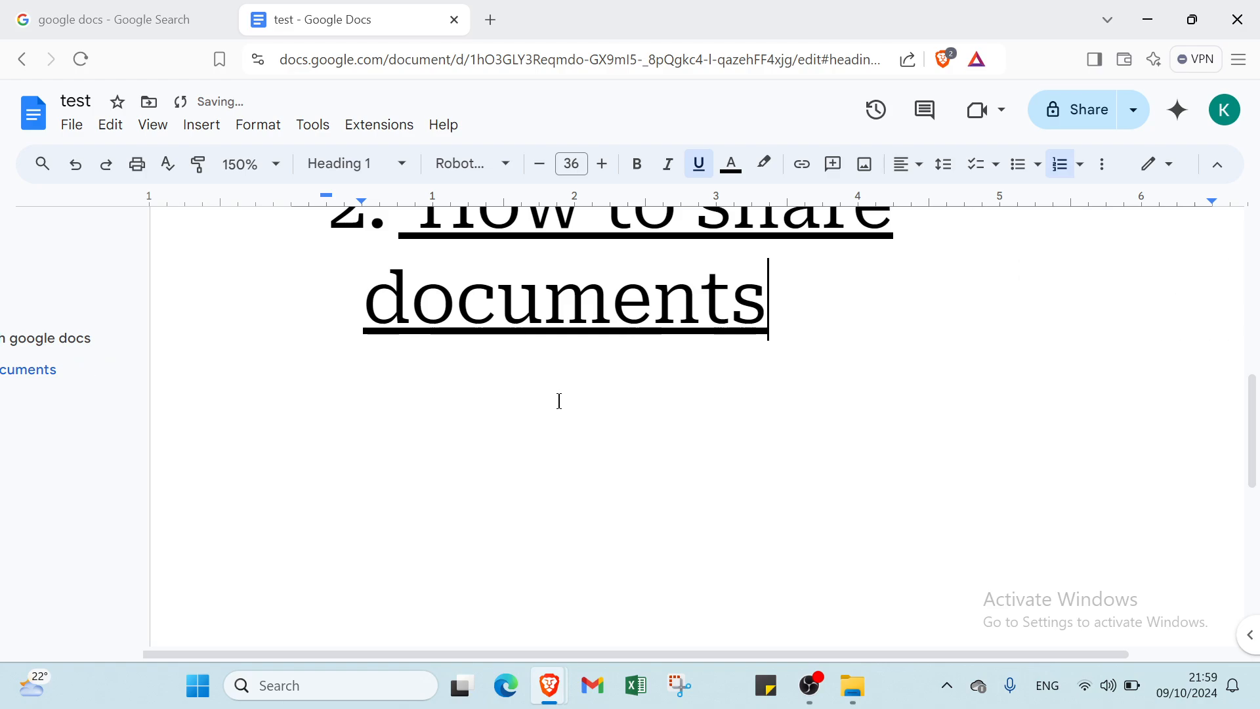
key("BackSpace")
key("BackSpace")
key("BackSpace")
key("BackSpace")
key("BackSpace")
key("BackSpace")
key("BackSpace")
key("BackSpace")
key("BackSpace")
key("BackSpace")
key("BackSpace")
key("BackSpace")
key("BackSpace")
key("BackSpace")
key("BackSpace")
key("BackSpace")
key("BackSpace")
key("BackSpace")
key("BackSpace")
key("BackSpace")
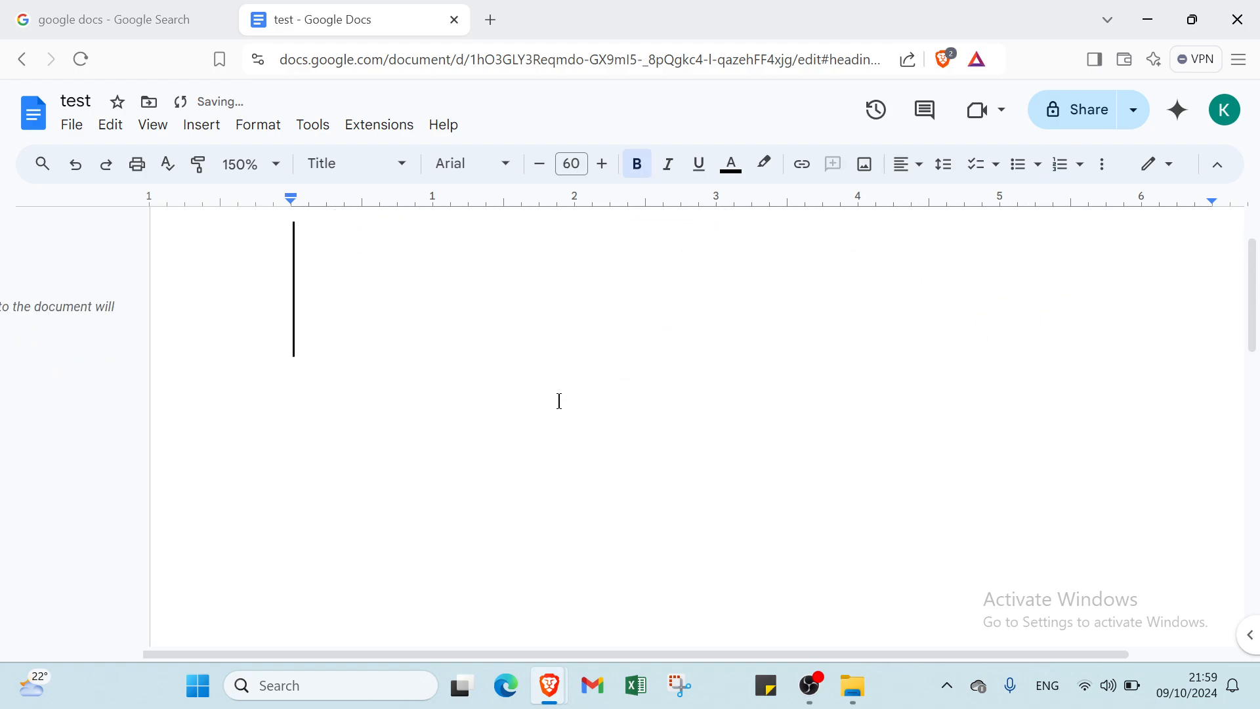
left_click(596, 539)
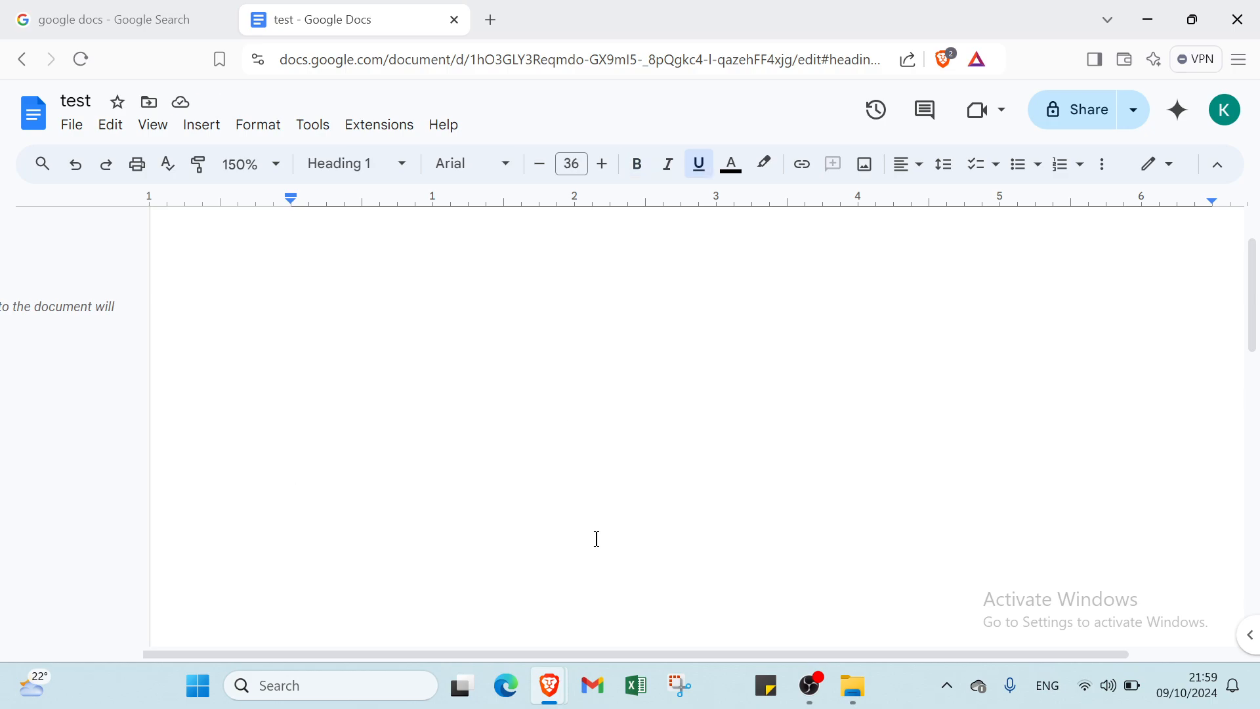